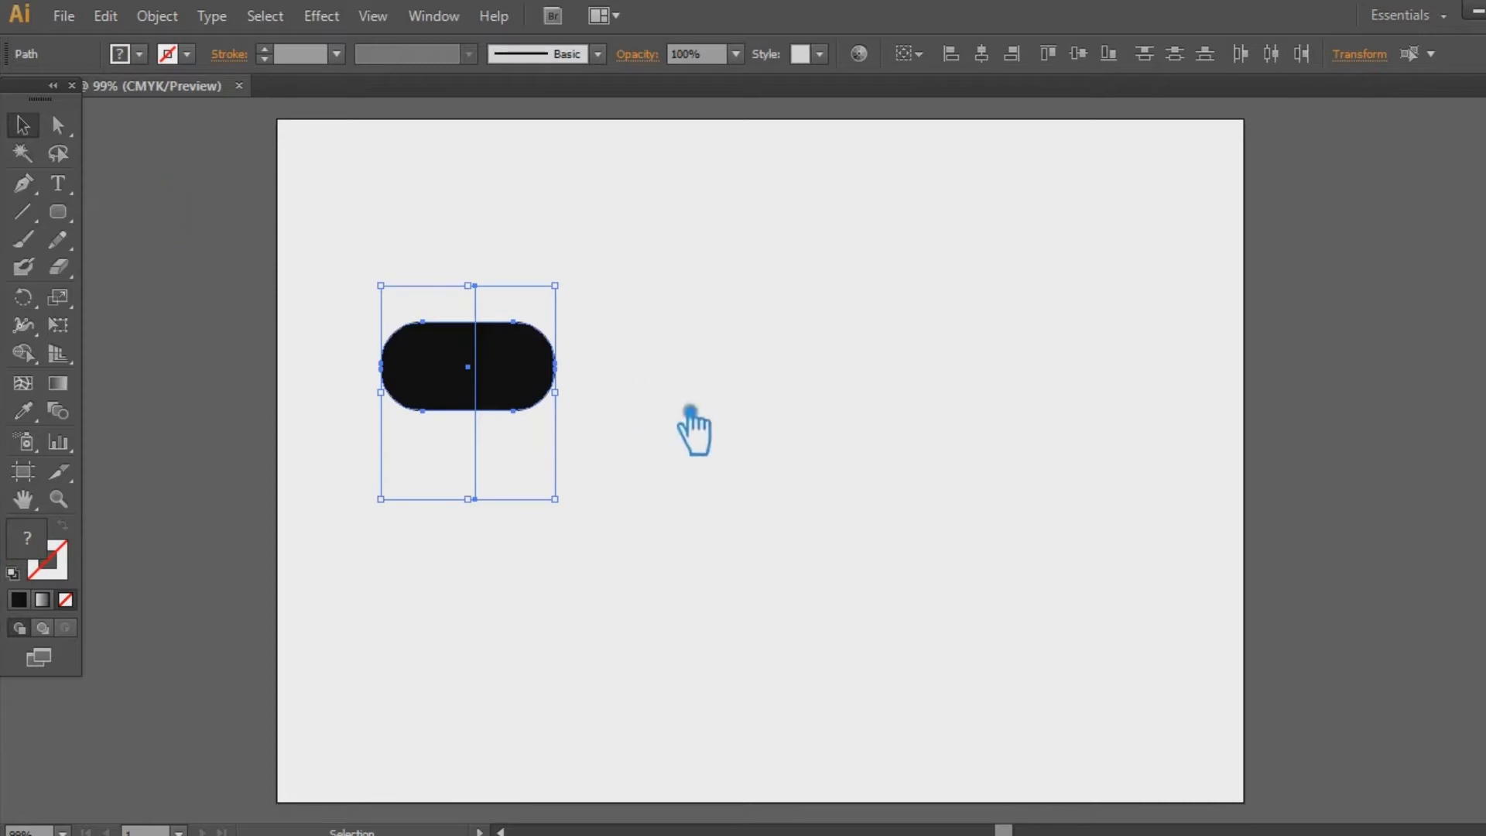
Nudge the vertical guide line slightly left toward the centre of the rounded black shape.
click(735, 492)
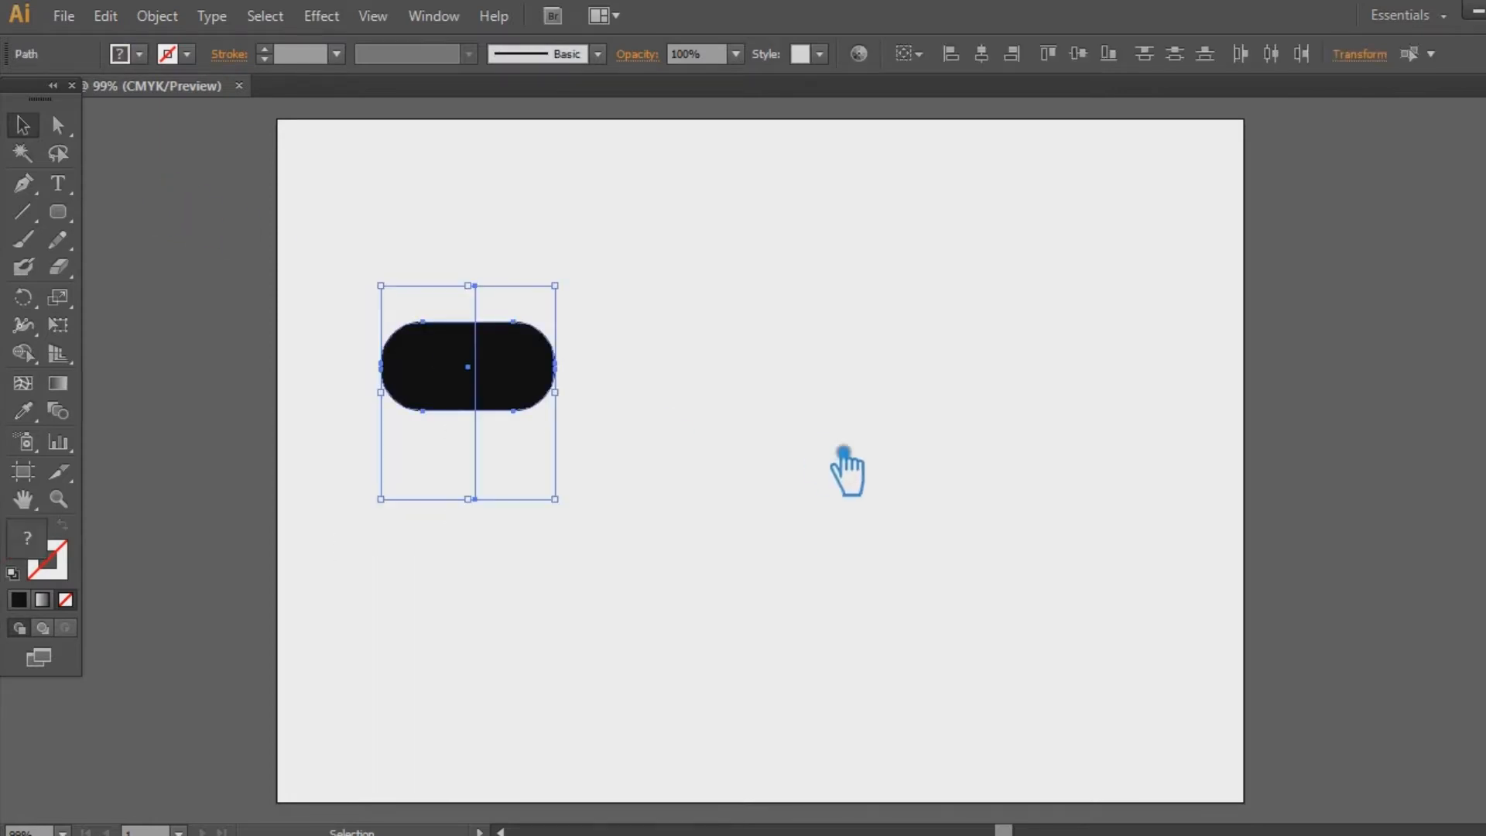
click(588, 476)
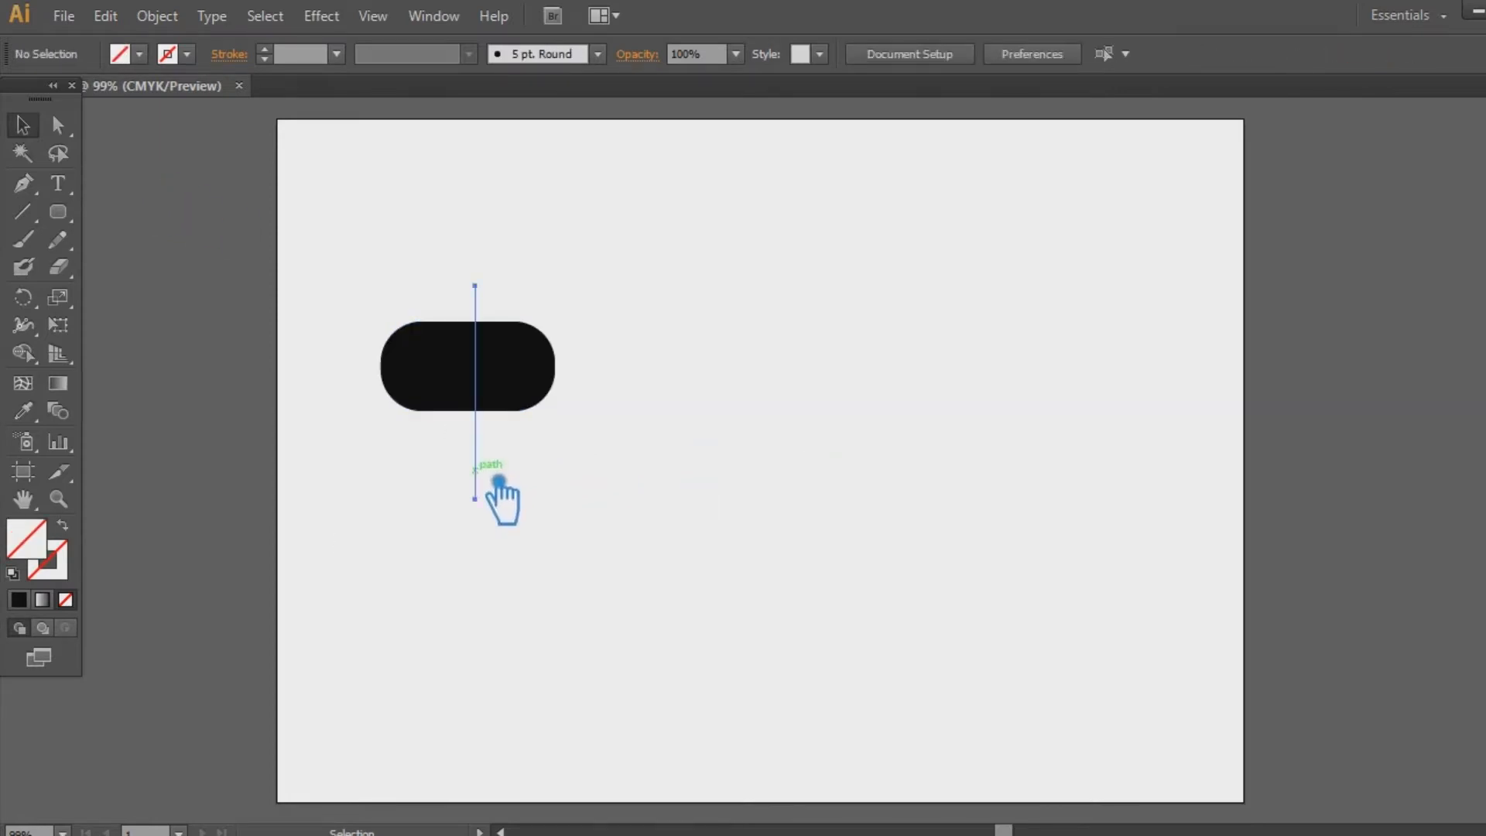
click(498, 481)
key(Left)
click(626, 484)
Draw a tall, narrow upright rectangle in the empty area right of the rounded shape.
drag(63, 220, 166, 210)
drag(712, 291, 753, 533)
key(a)
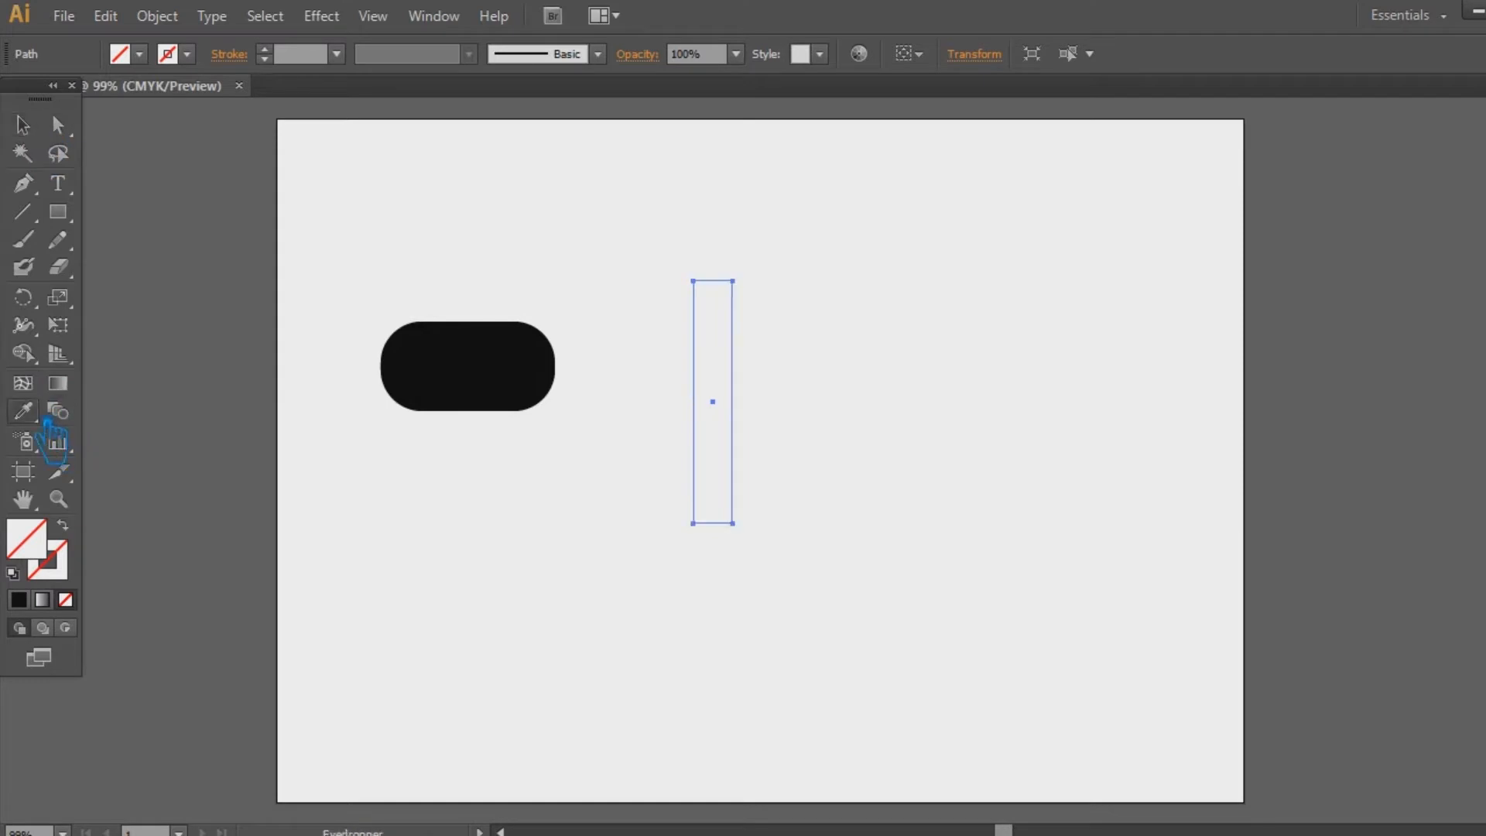
Fill the new rectangle with the rounded shape's black using the Eyedropper.
click(23, 411)
click(452, 367)
click(24, 126)
click(603, 449)
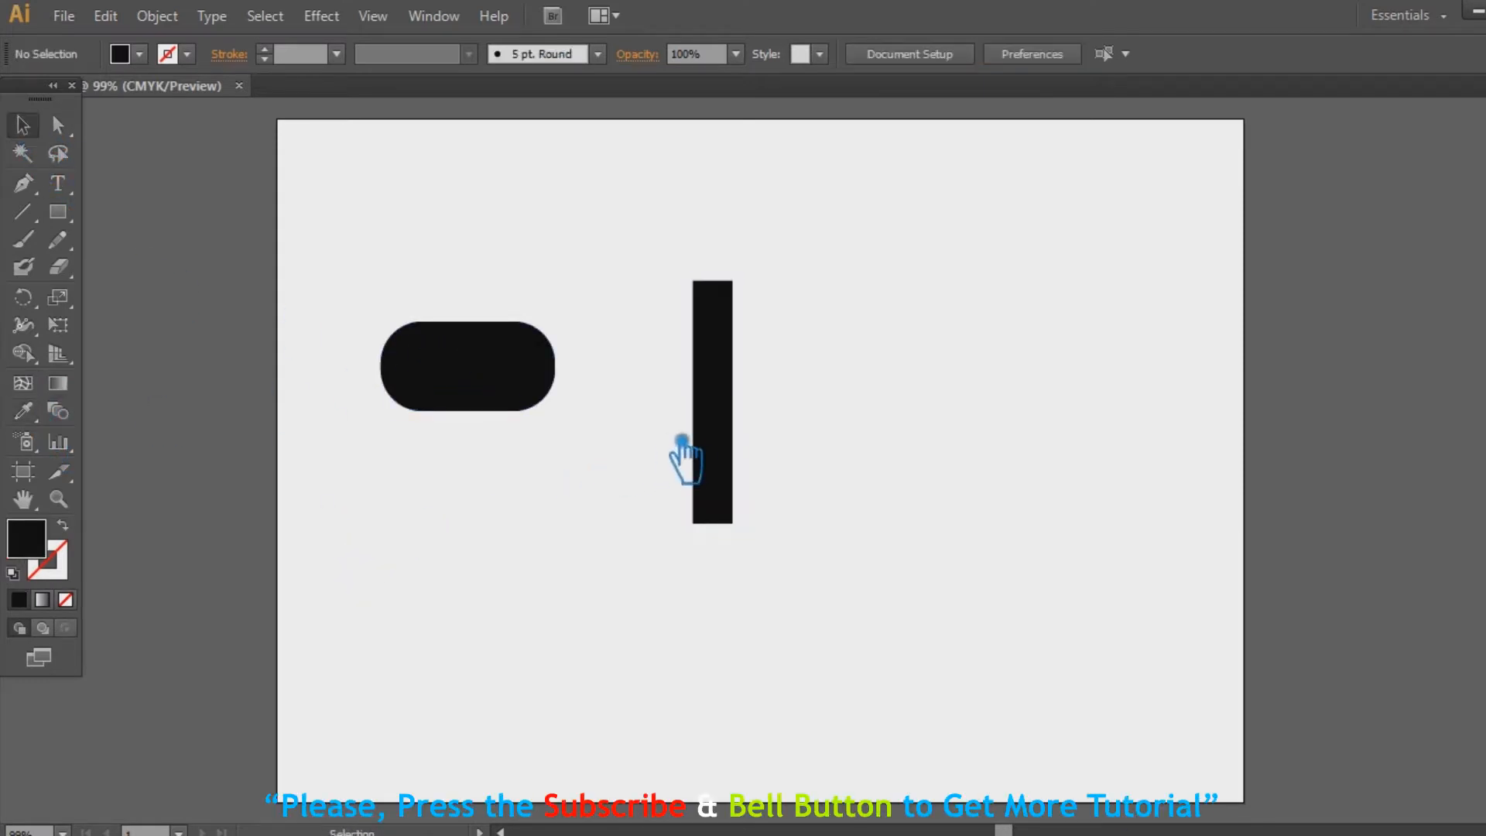
Move the black bar directly beneath the rounded shape, with its left edge on the vertical guide line.
drag(734, 435, 513, 580)
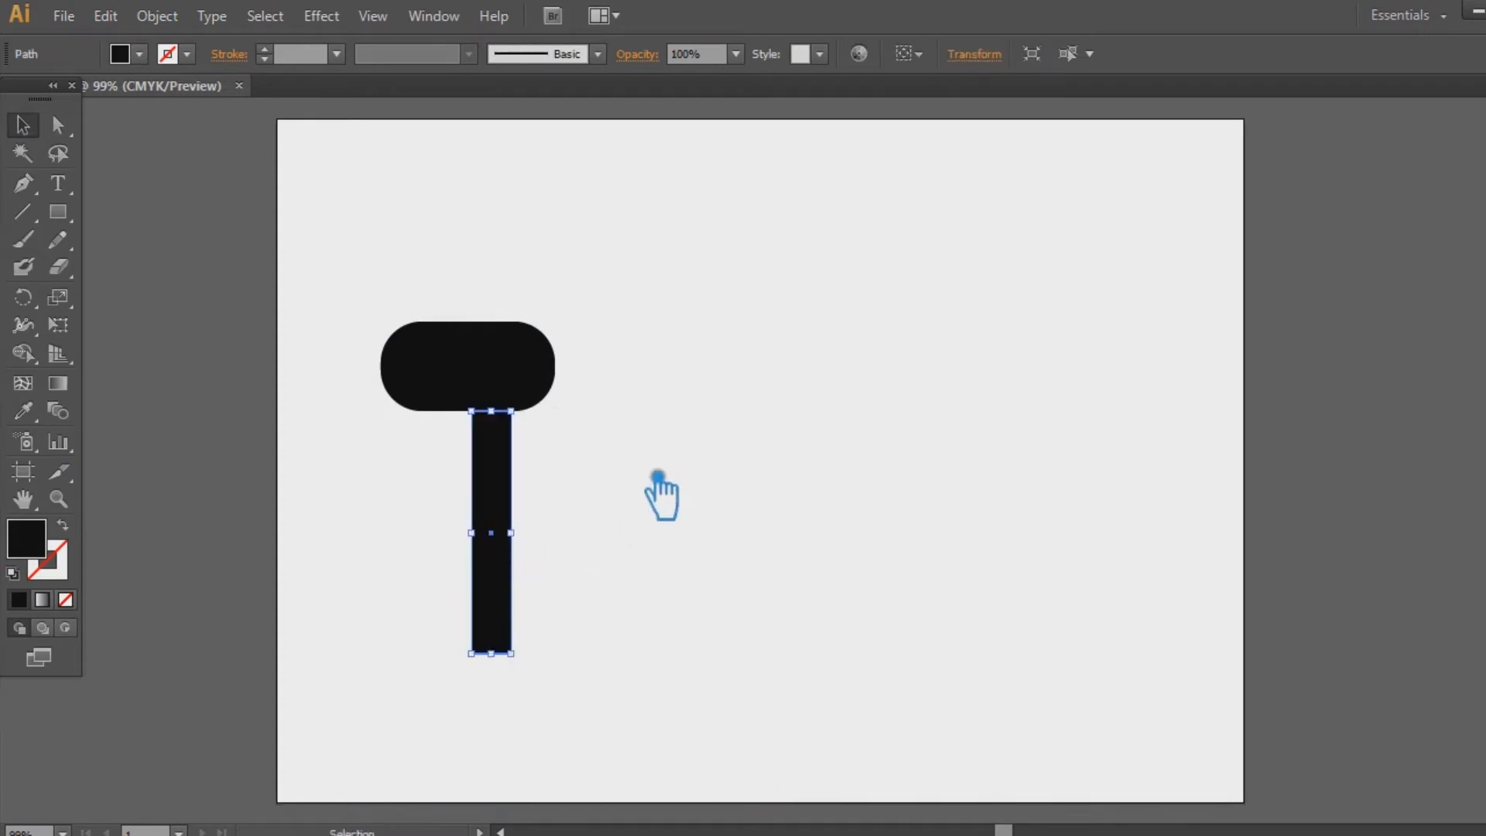
shift+click(438, 321)
click(812, 393)
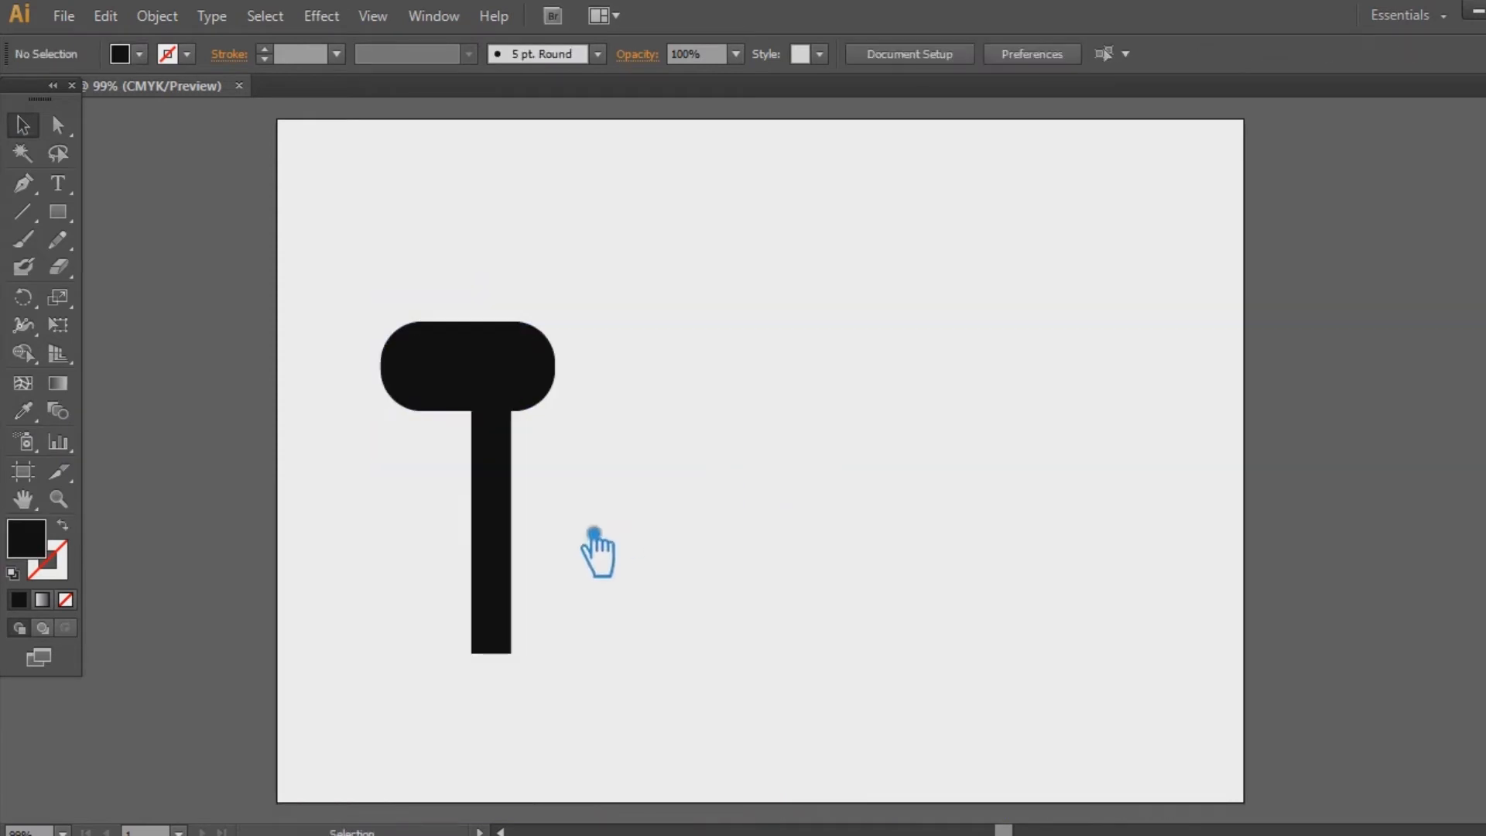
Shift the bar's two bottom anchor points far to the right so it becomes a slanted leg.
click(509, 534)
key(a)
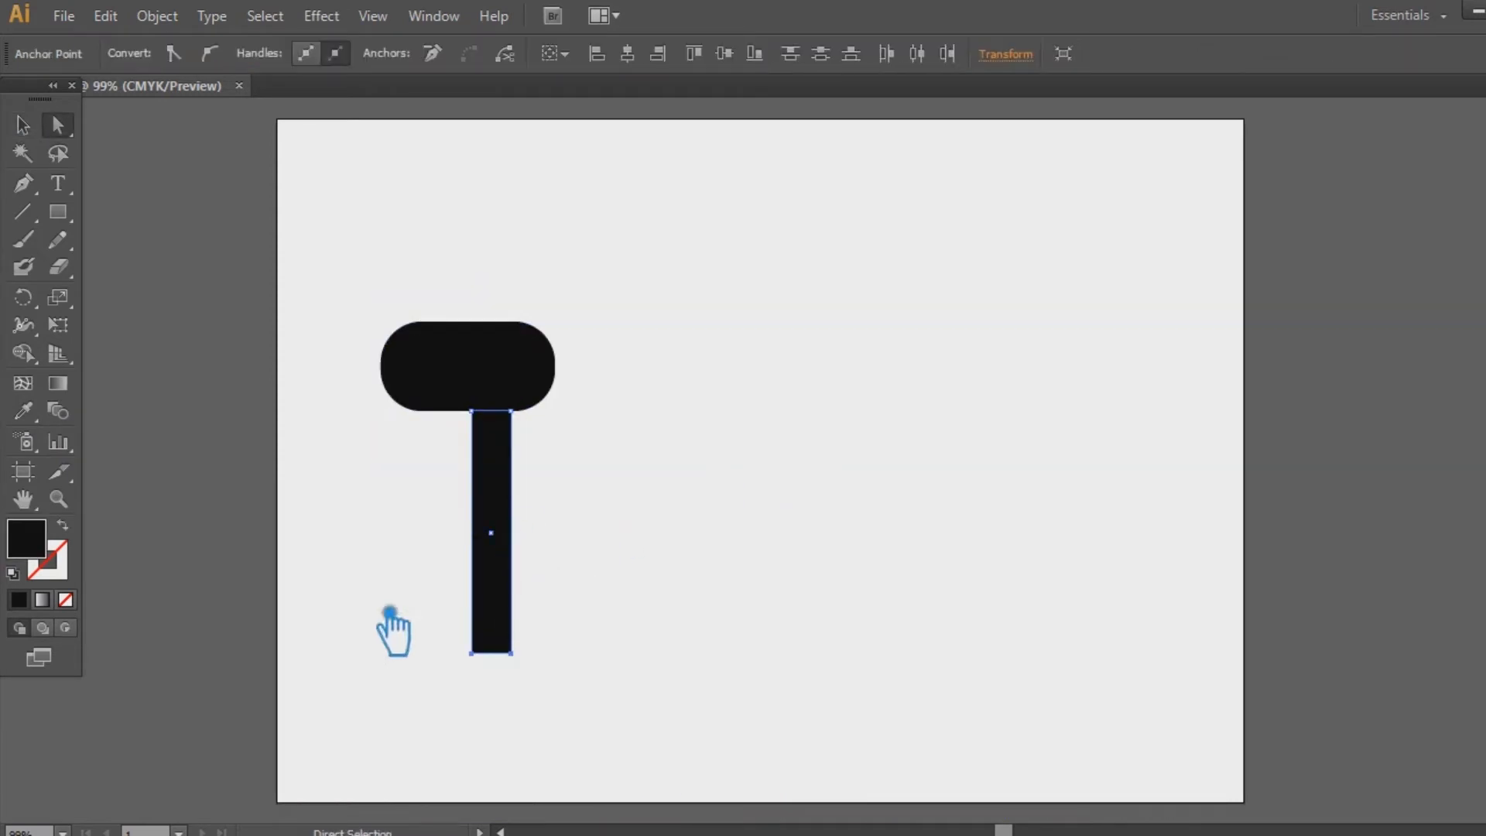
key(Right)
key(Right)
key(Right)
key(Right)
key(Right)
key(Right)
key(Right)
key(Right)
key(Right)
key(Right)
key(Right)
key(Right)
key(Right)
key(Right)
key(Right)
key(Right)
key(Right)
key(Right)
key(Right)
key(Right)
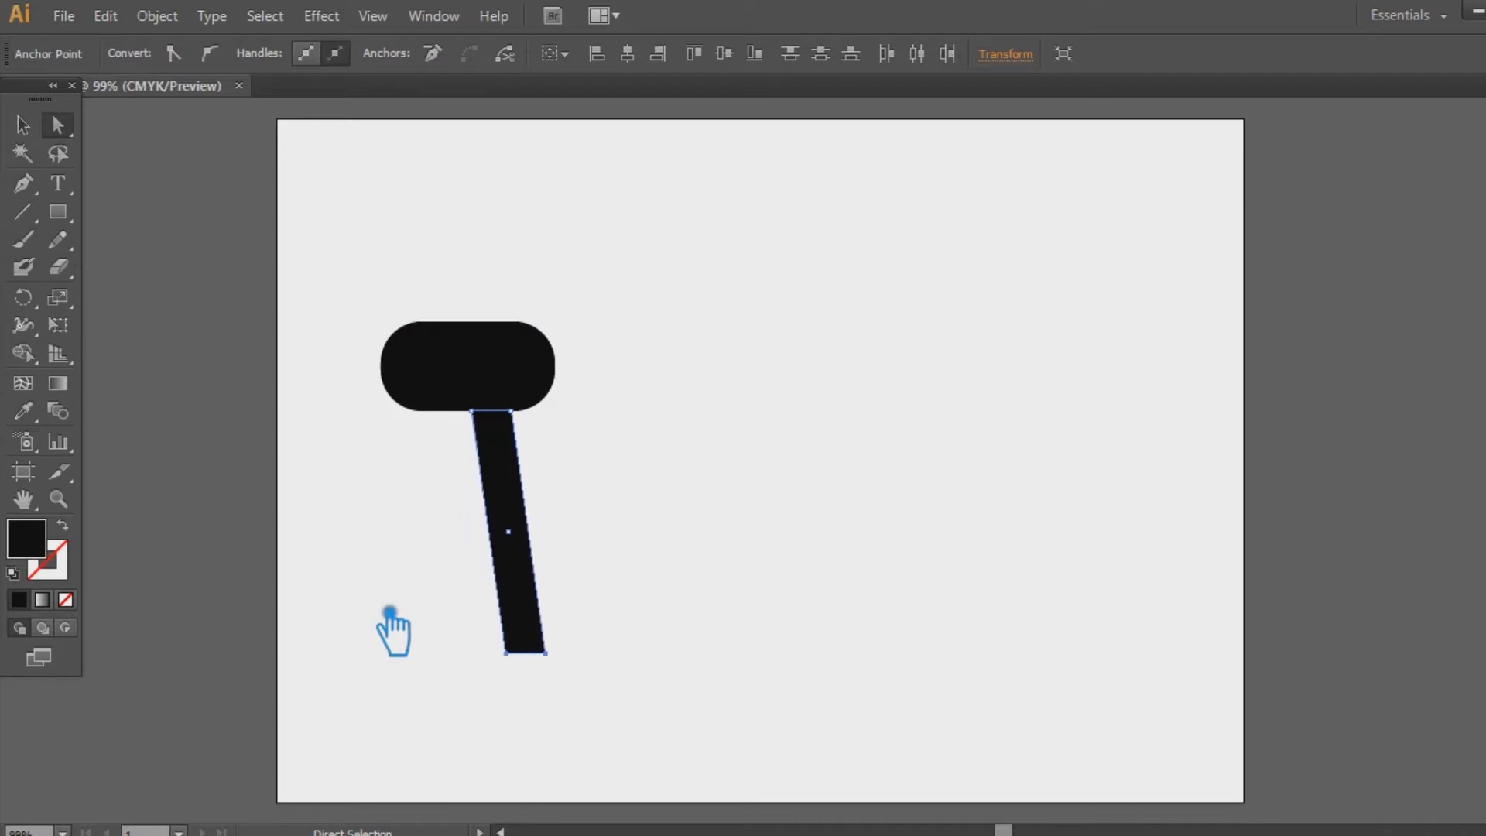
key(Right)
key(Right)
key(Right)
key(Right)
key(Right)
key(Right)
key(Right)
key(Right)
key(Right)
key(Right)
key(Right)
key(Right)
key(Right)
key(Right)
key(Right)
key(Right)
key(Right)
key(Right)
key(Right)
key(Right)
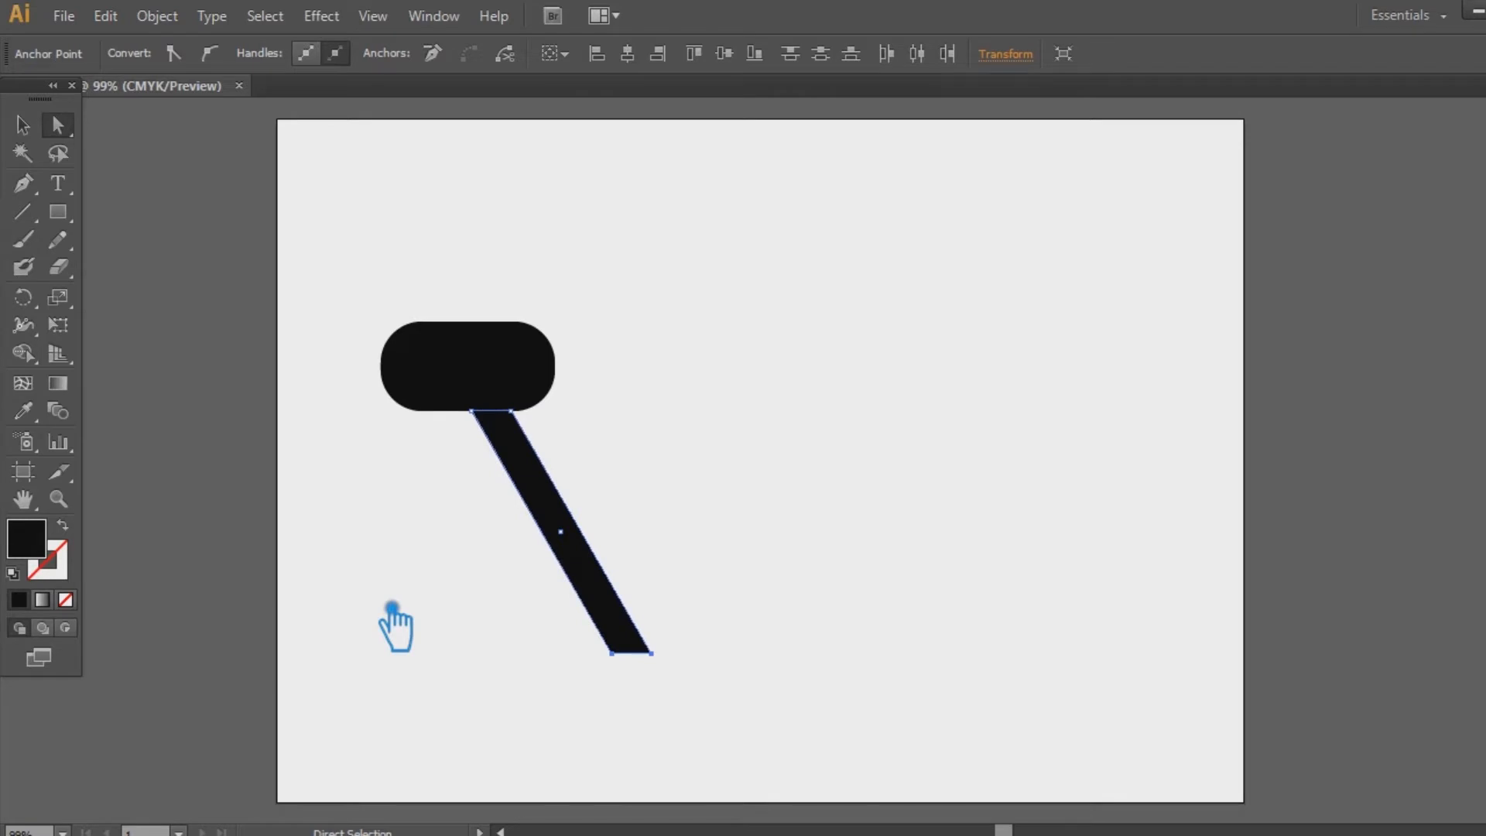
click(27, 121)
click(625, 402)
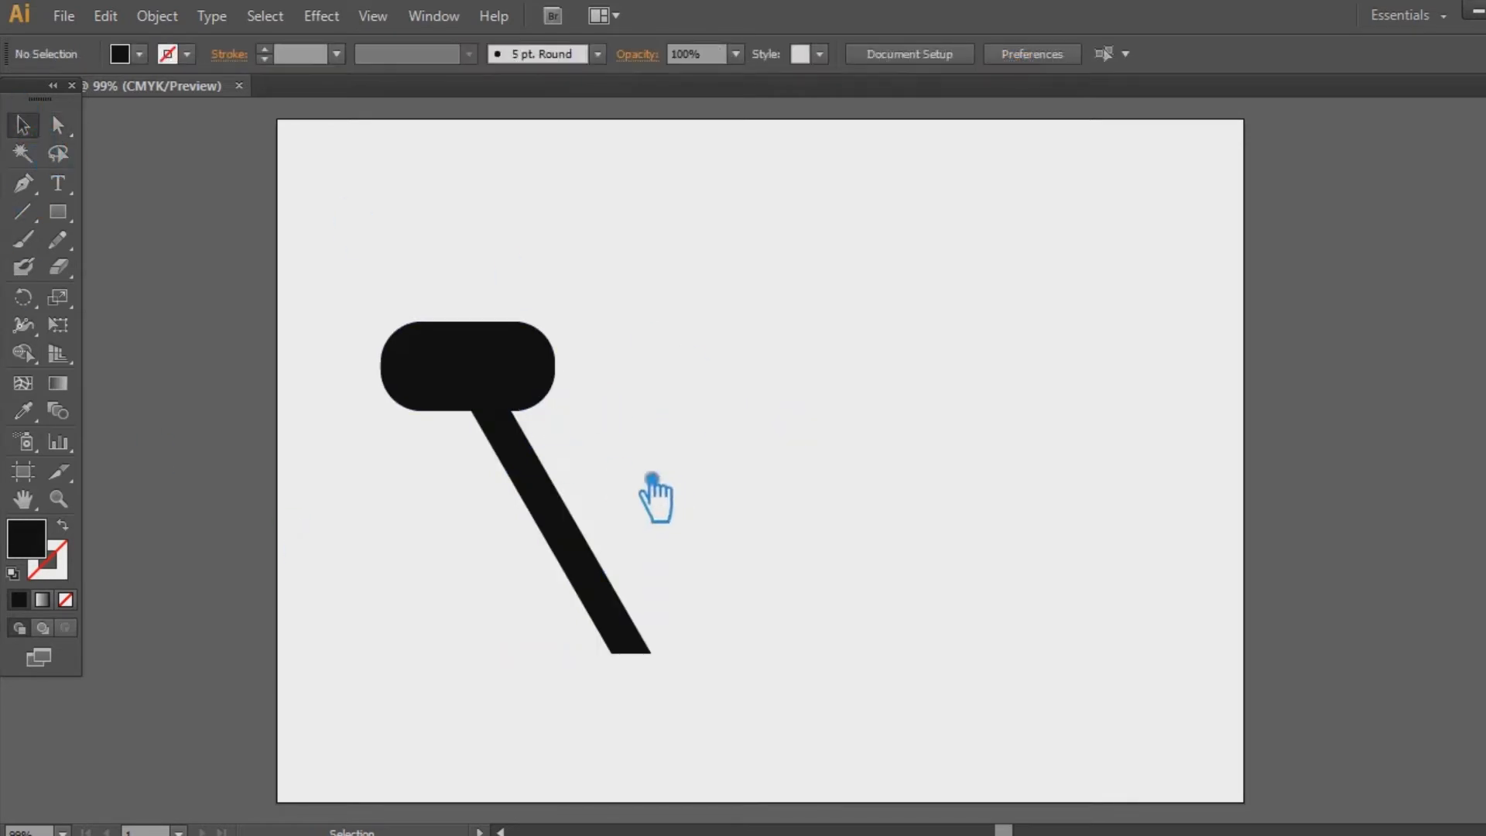
Nudge the whole slanted leg slightly right of the vertical guide line, keeping it against the rounded shape's lower edge.
drag(673, 495, 381, 284)
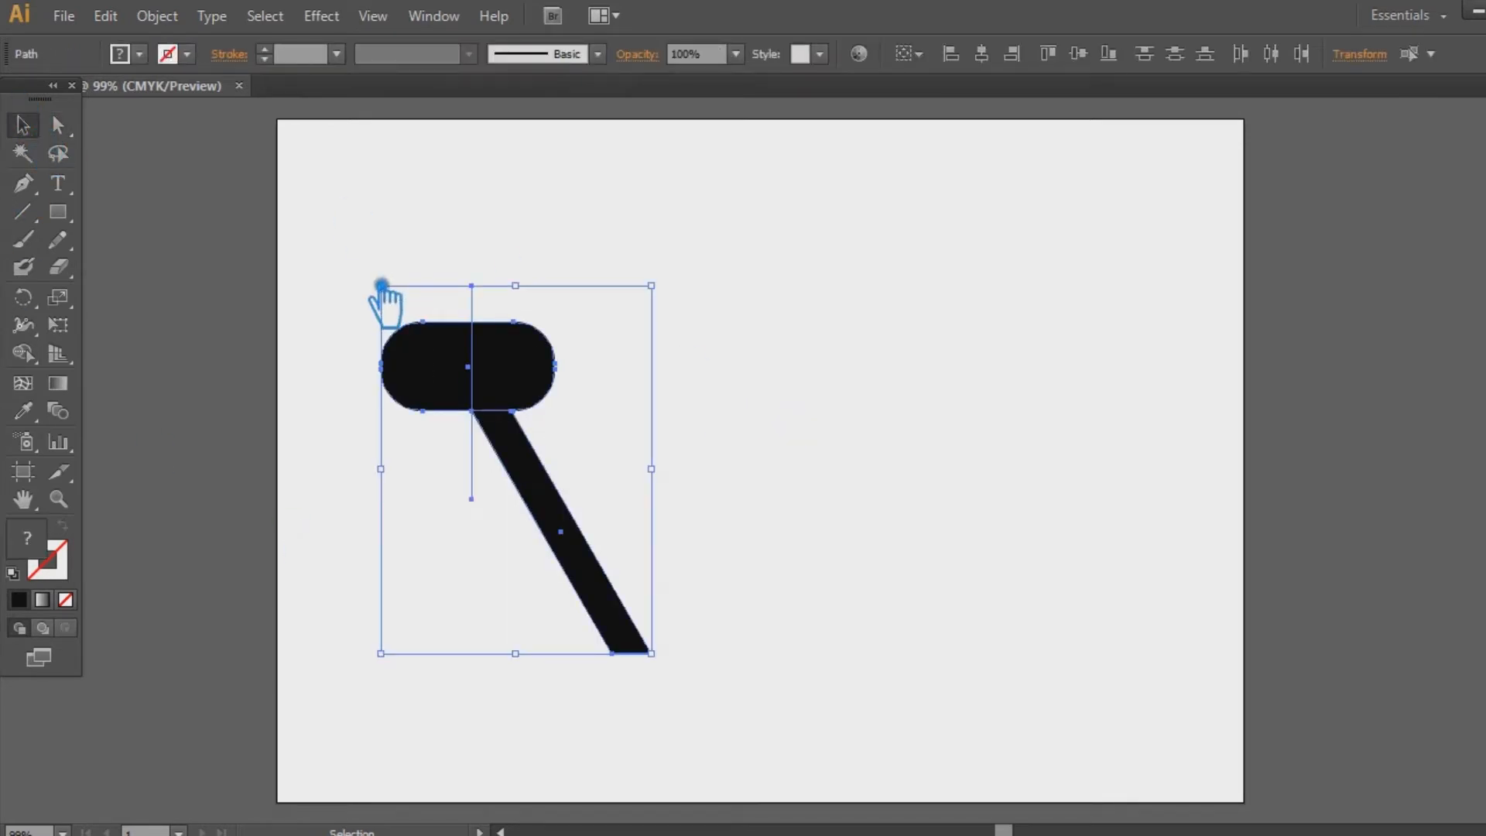
click(967, 391)
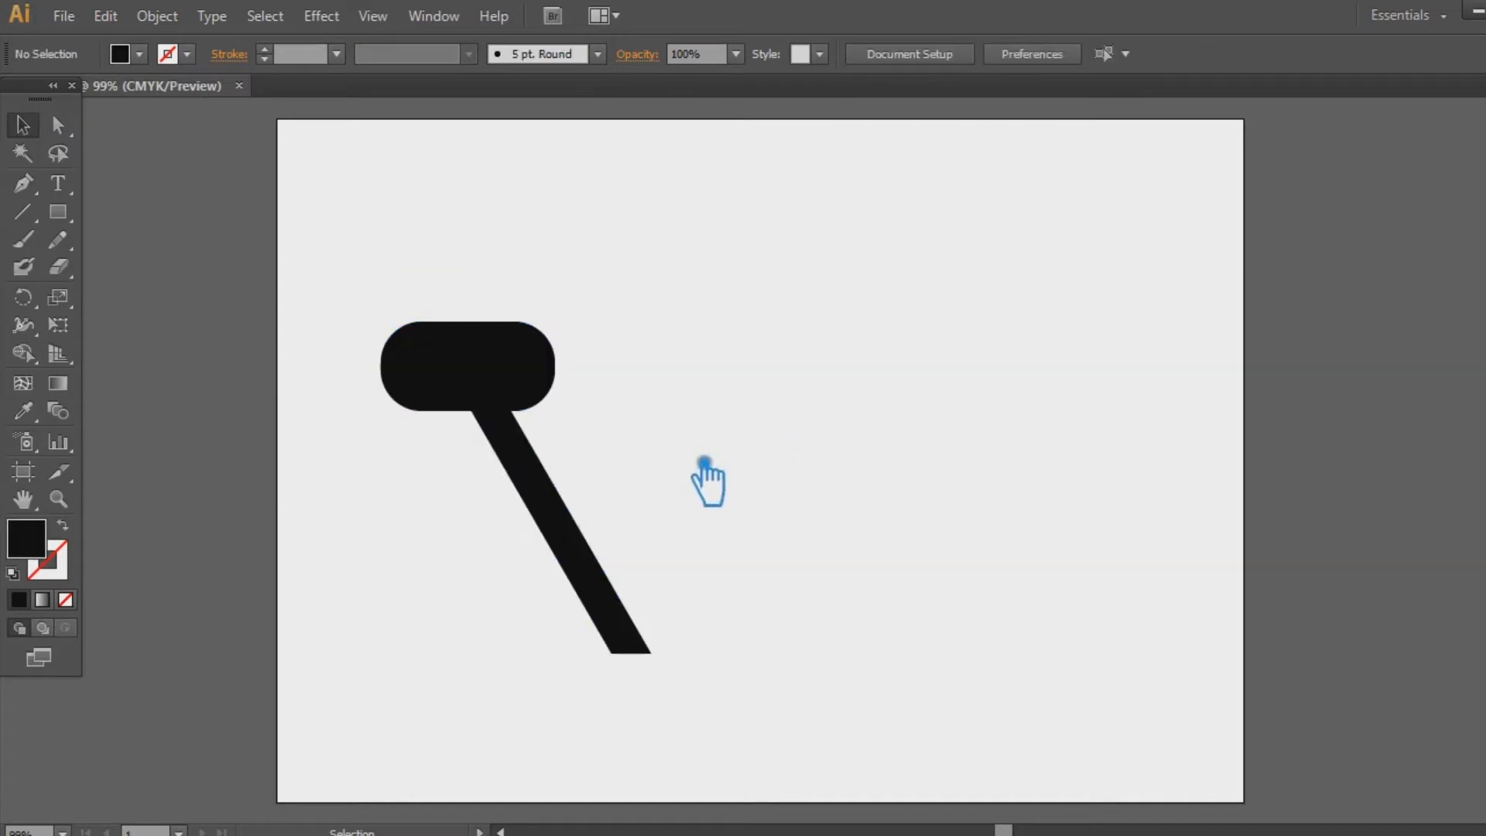
click(557, 504)
key(Right)
key(Right)
key(Right)
key(Right)
key(Right)
key(Right)
key(Right)
key(Right)
key(Right)
key(Right)
key(Right)
key(Right)
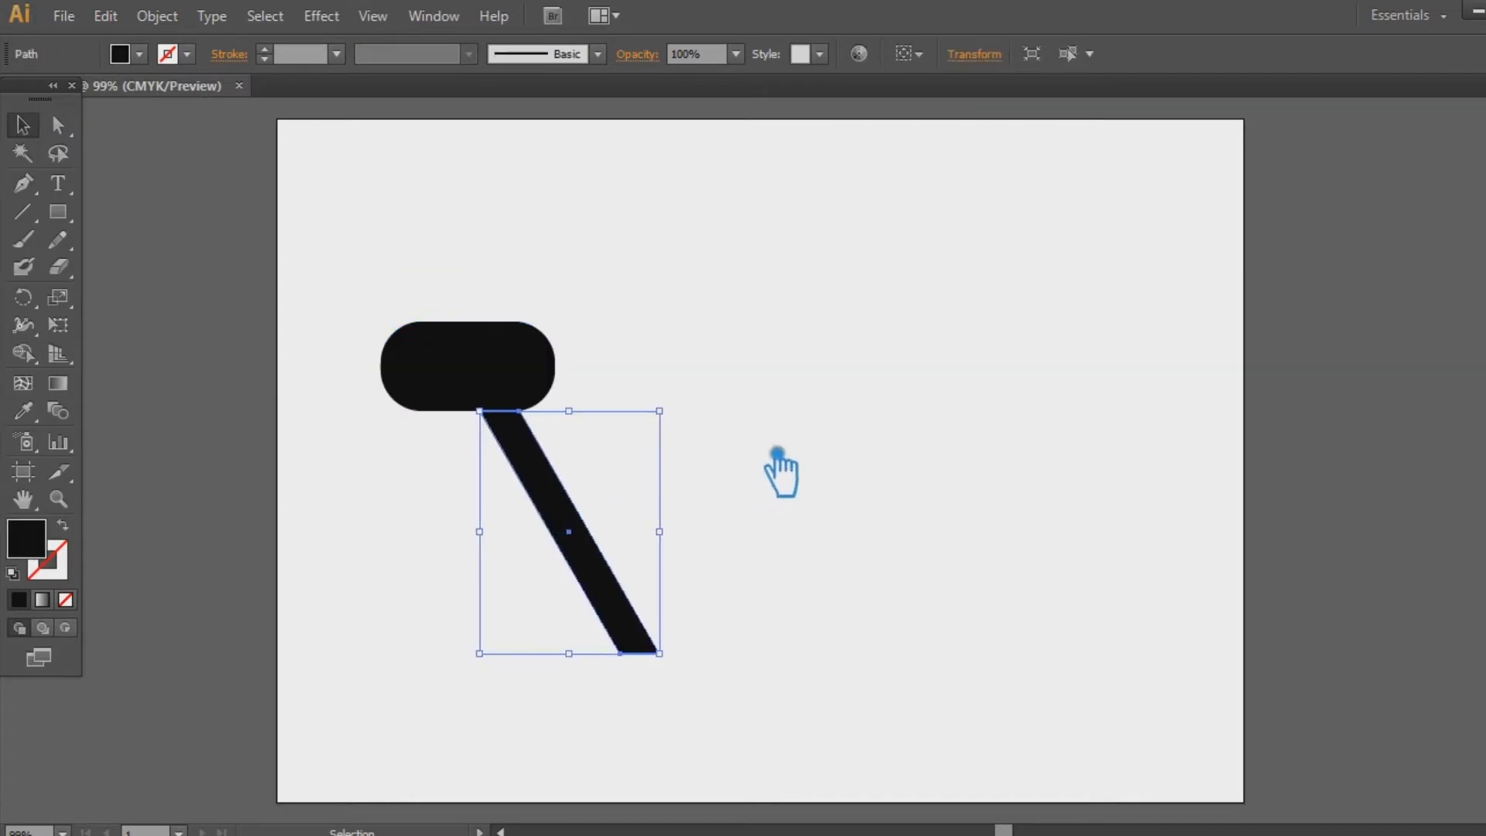
click(784, 507)
drag(784, 507, 282, 270)
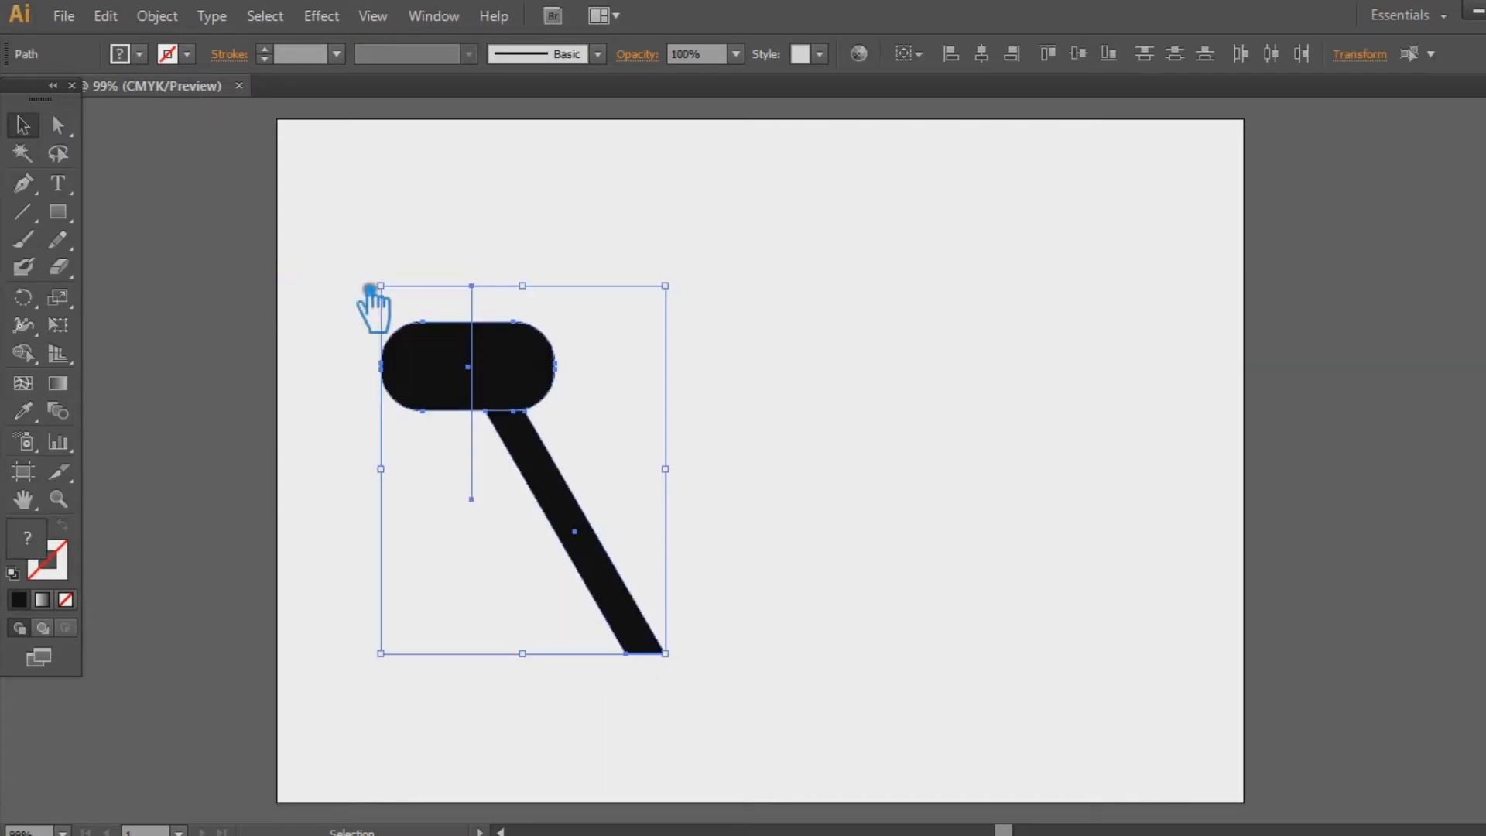
click(764, 351)
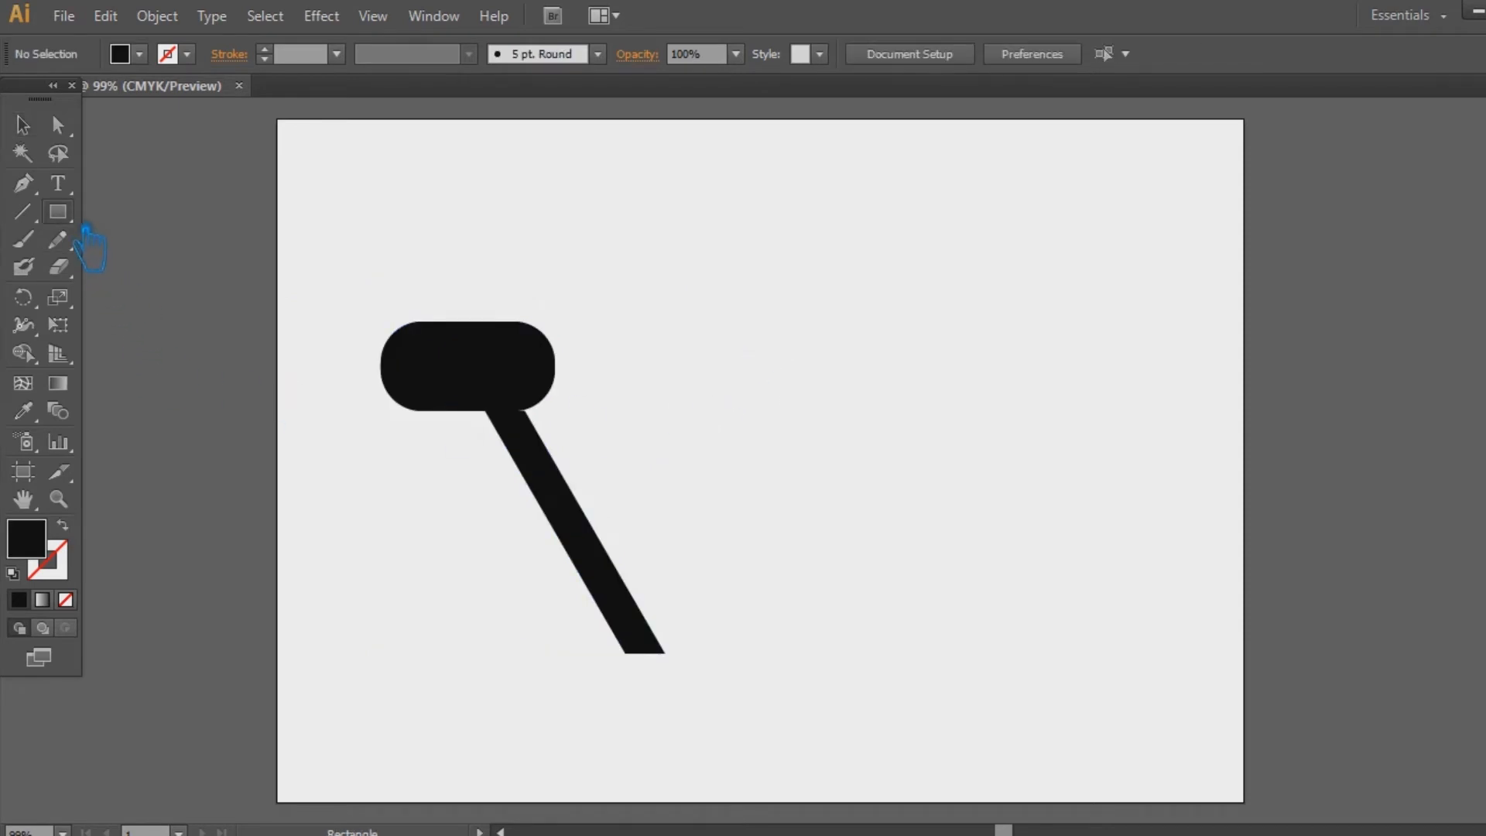
Draw a second narrow upright black bar and place it over the middle of the rounded shape, flush with its top edge.
mouse_move(686, 303)
mouse_down()
mouse_move(793, 411)
mouse_move(727, 457)
mouse_move(720, 527)
mouse_up()
click(23, 126)
click(354, 222)
drag(735, 417, 493, 435)
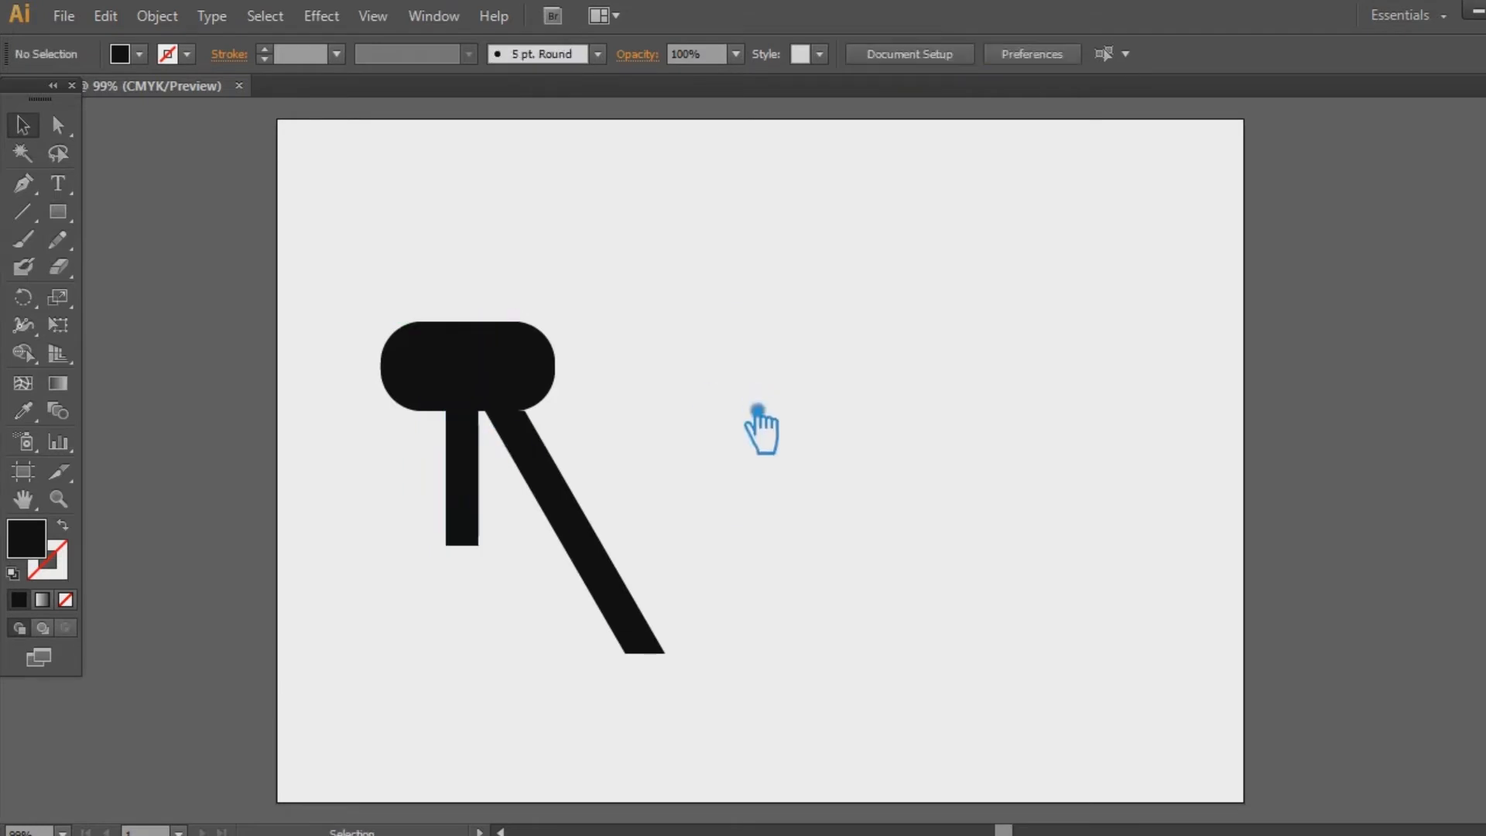
Nudge the vertical bar right until its right edge meets the upper-left corner of the slanted leg.
drag(630, 659, 334, 251)
click(759, 248)
click(478, 478)
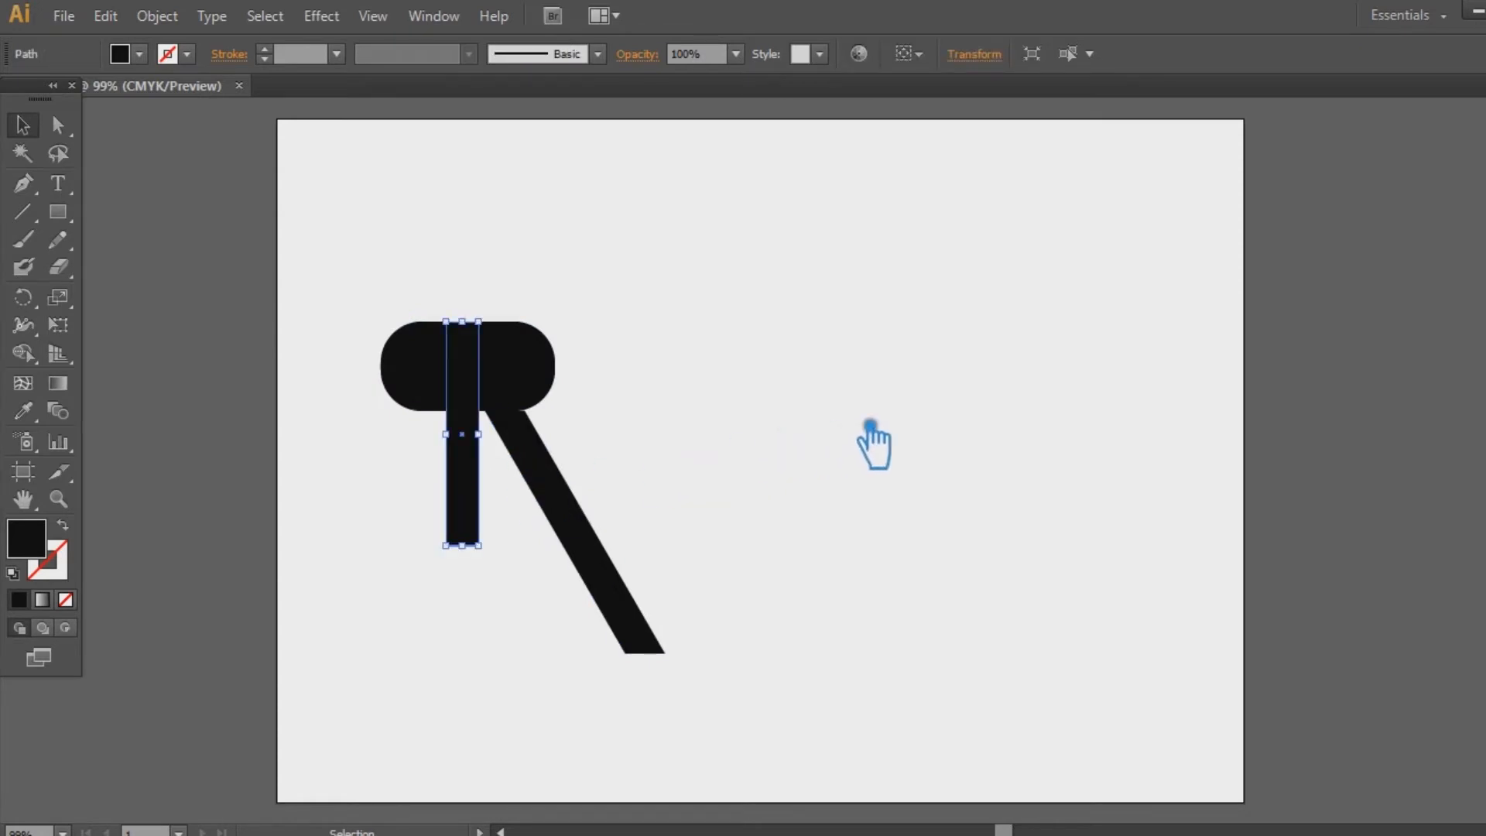
drag(761, 465, 305, 249)
click(770, 323)
click(474, 468)
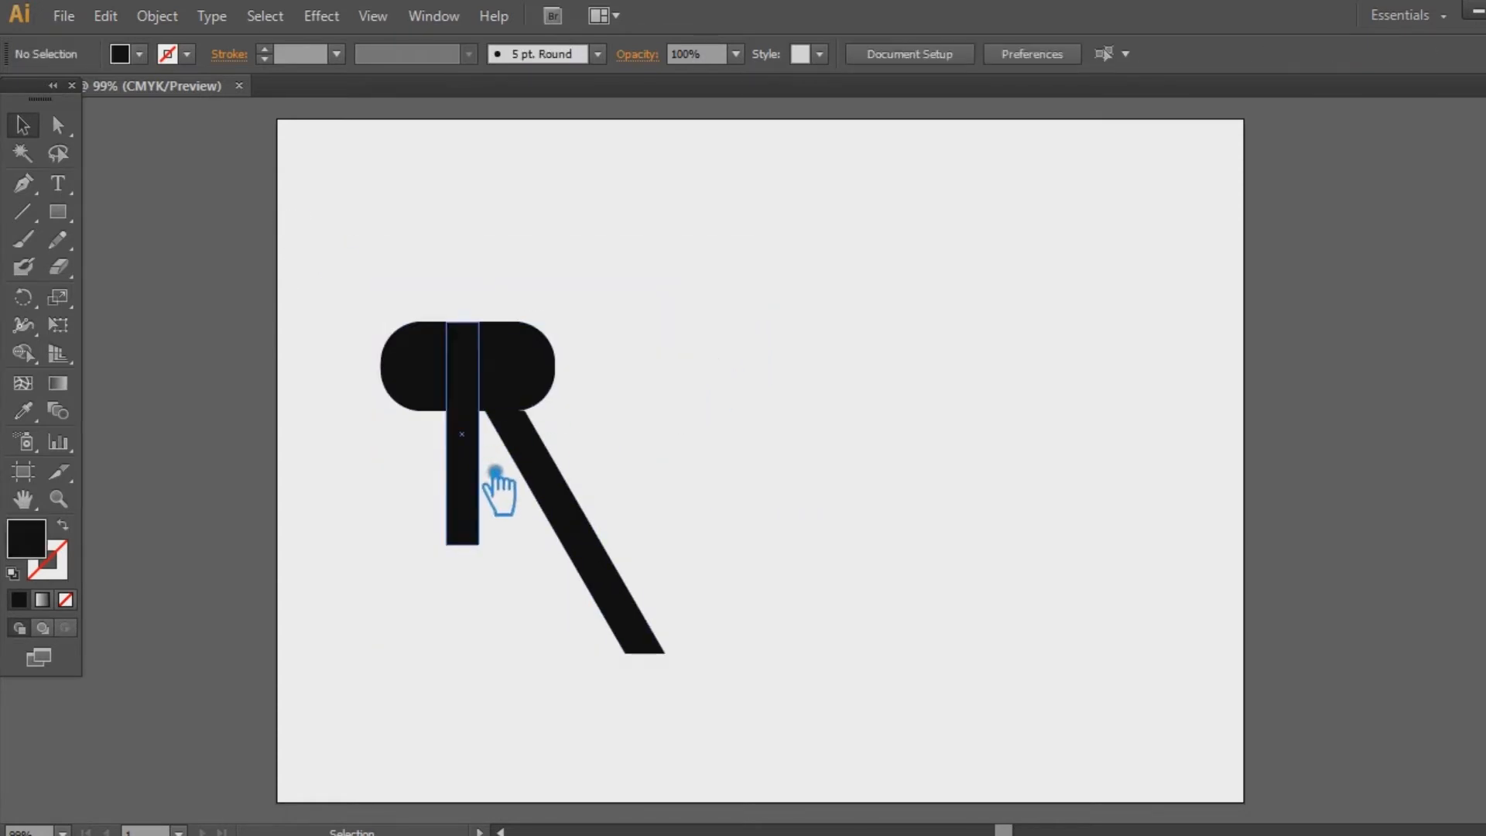
click(679, 466)
drag(734, 494, 410, 296)
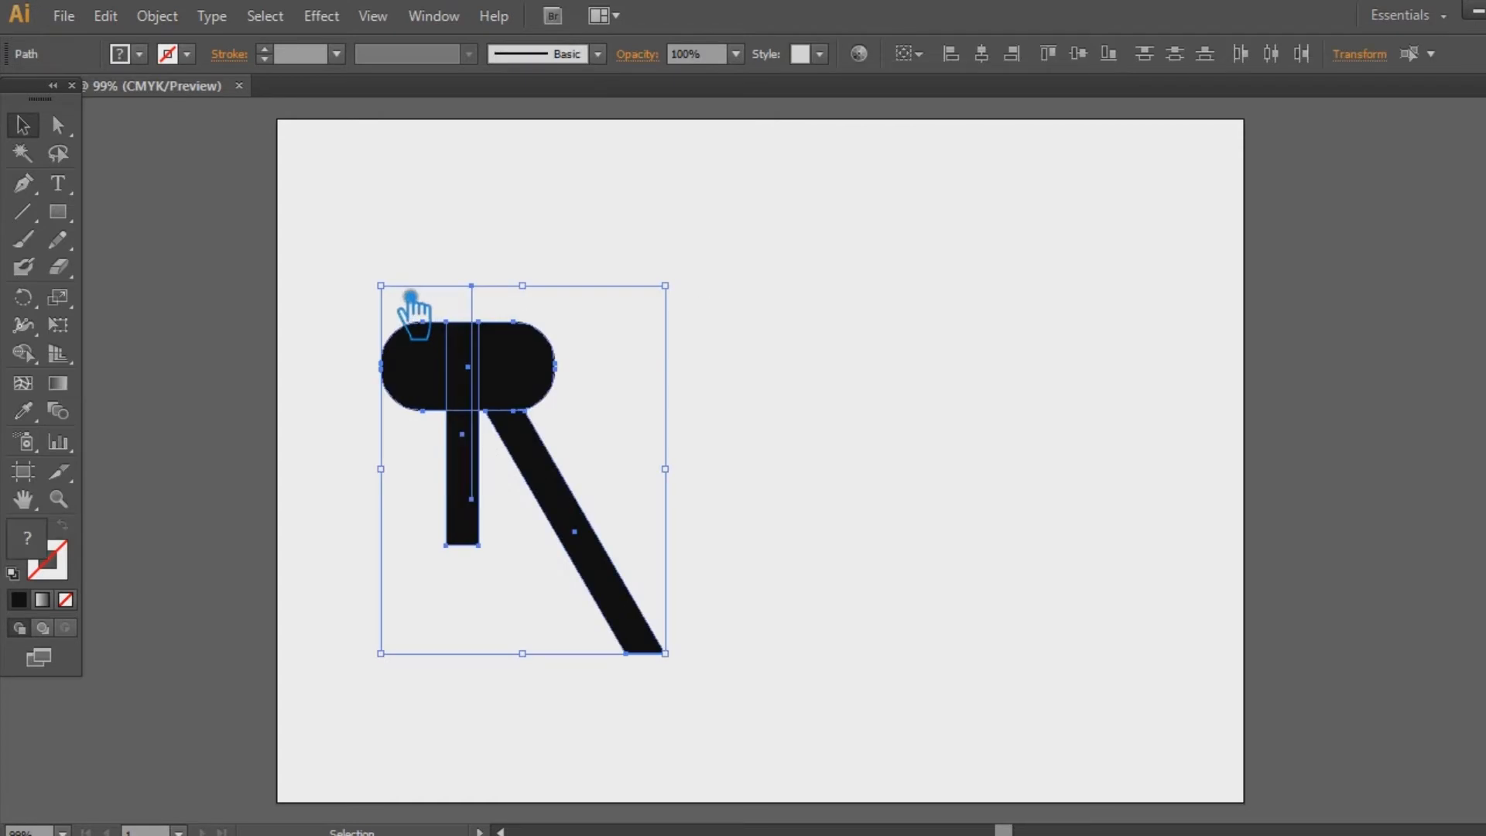
click(793, 364)
click(470, 507)
key(Right)
key(Right)
key(Right)
key(Right)
key(Right)
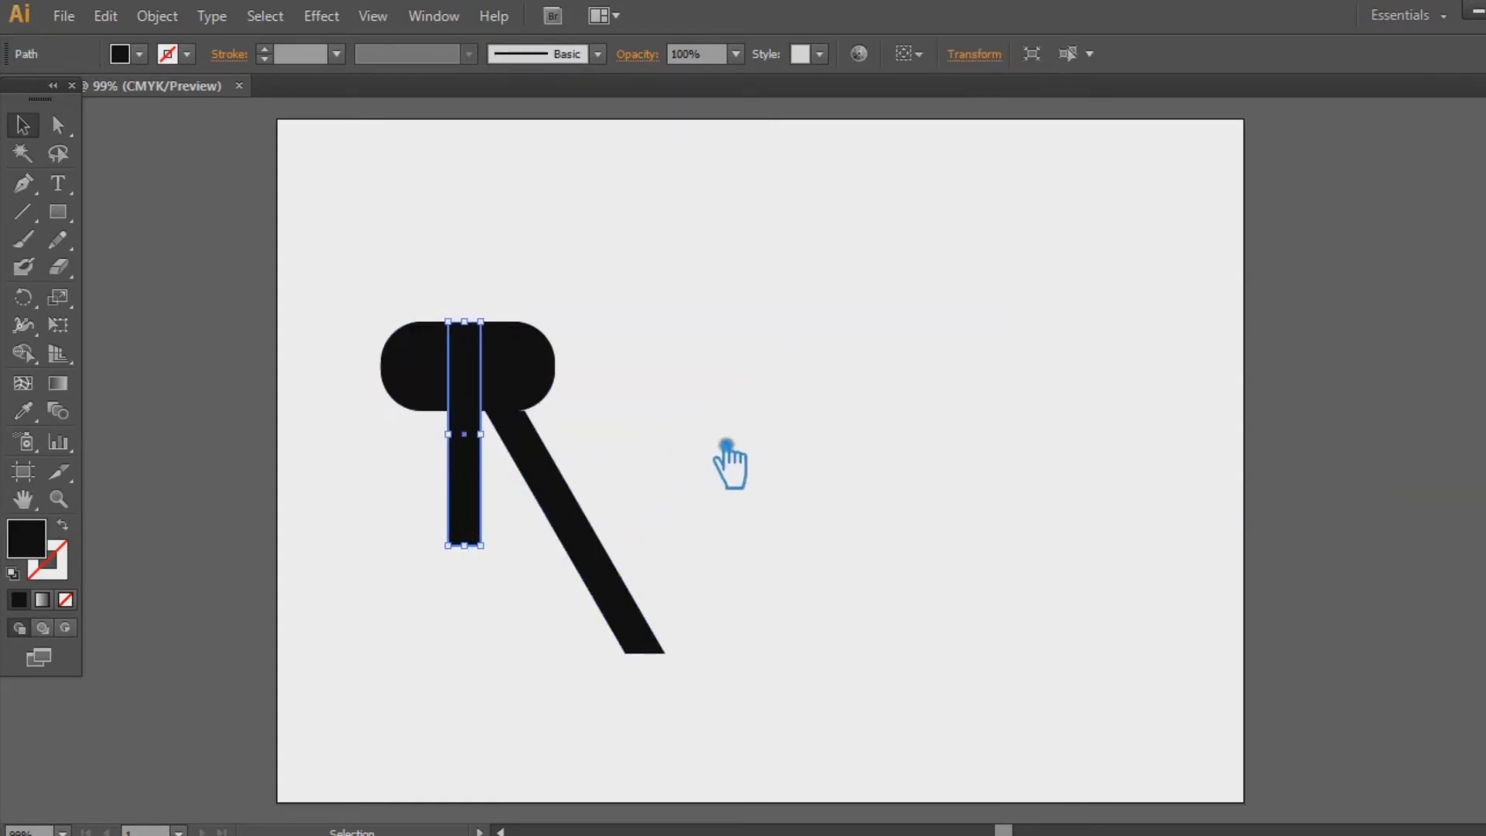
click(793, 432)
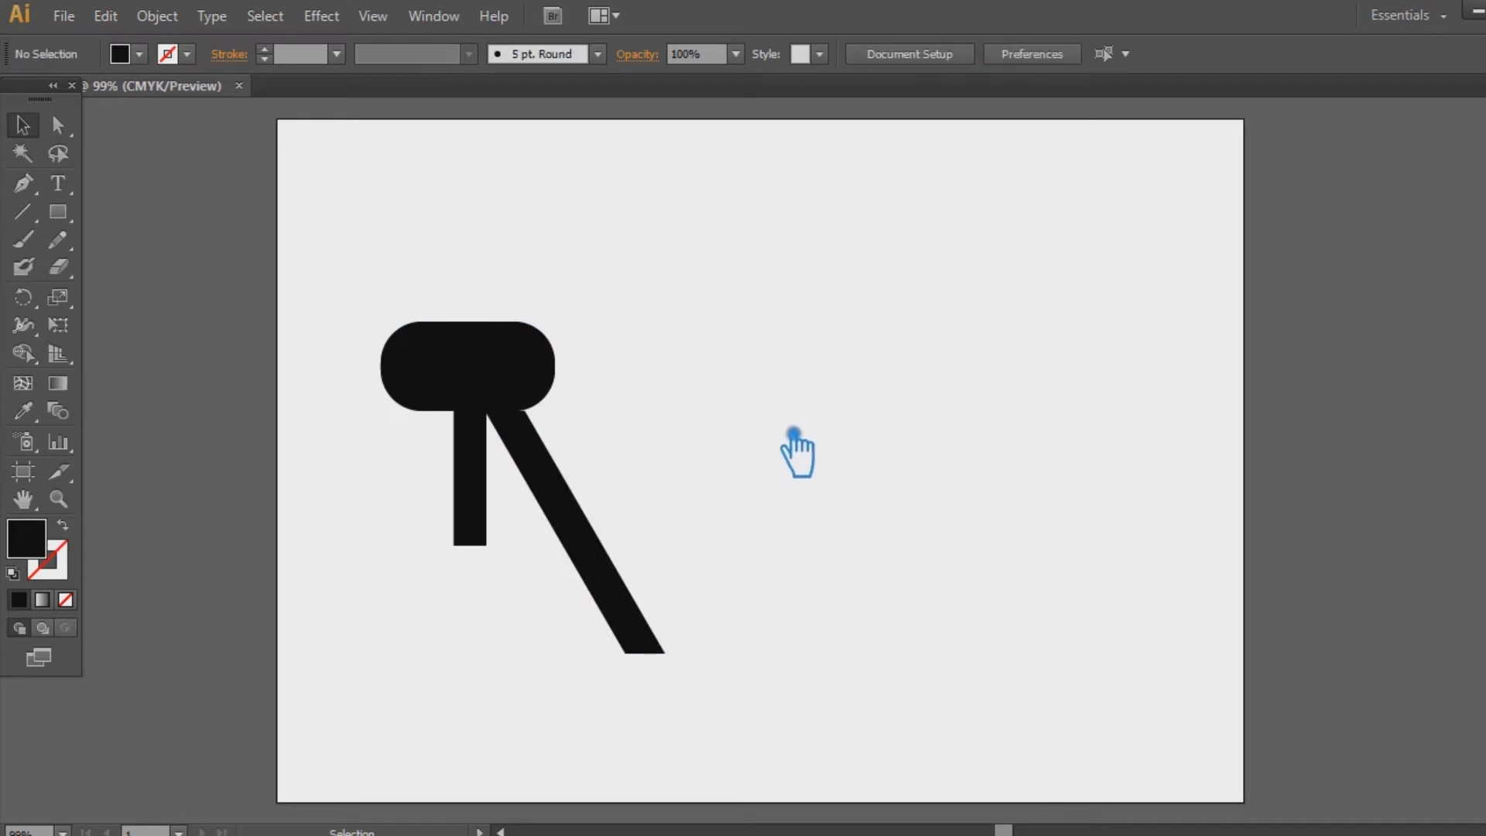
drag(750, 479, 214, 199)
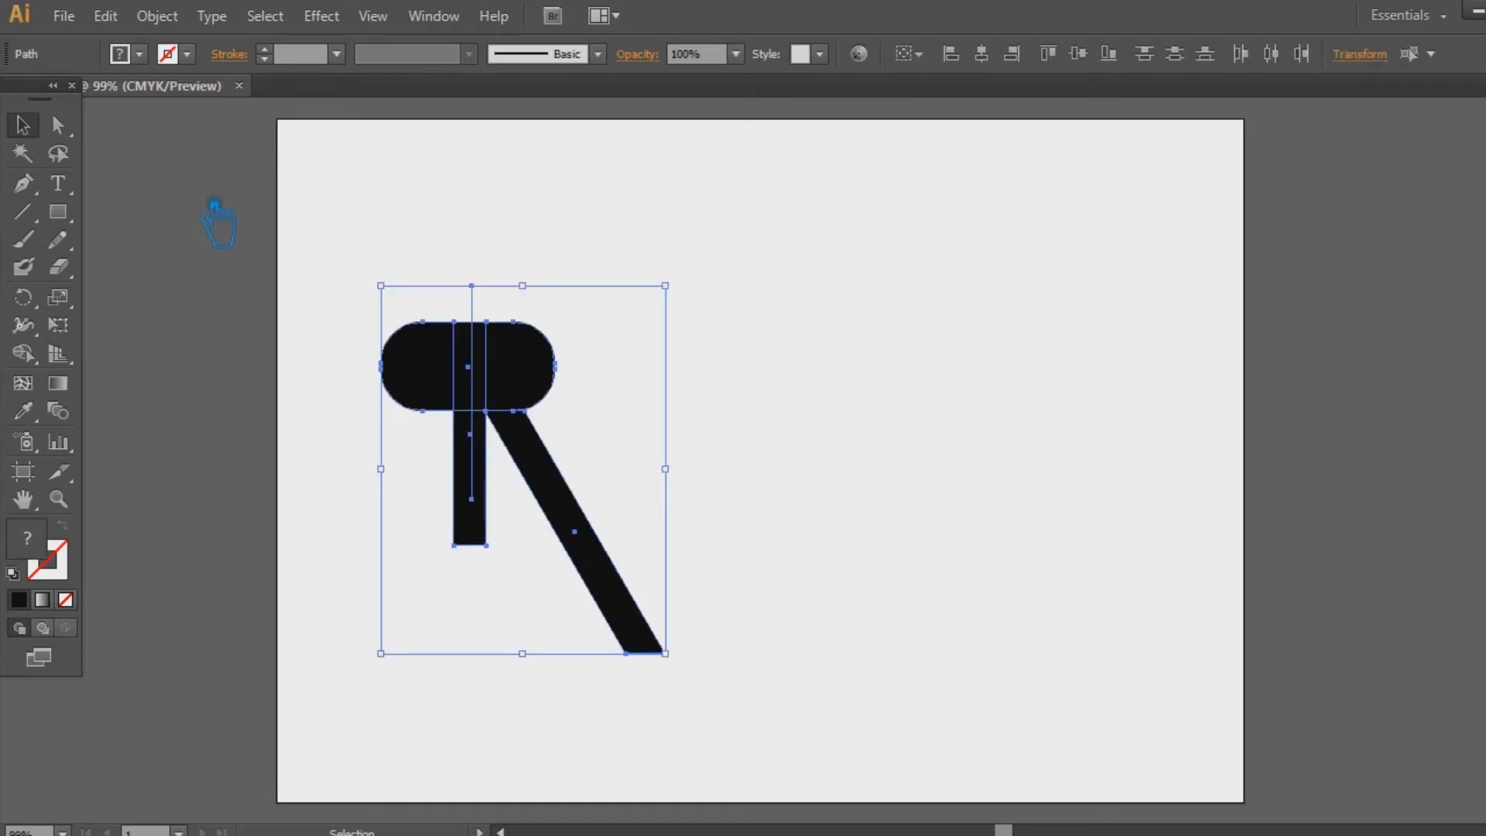
click(700, 256)
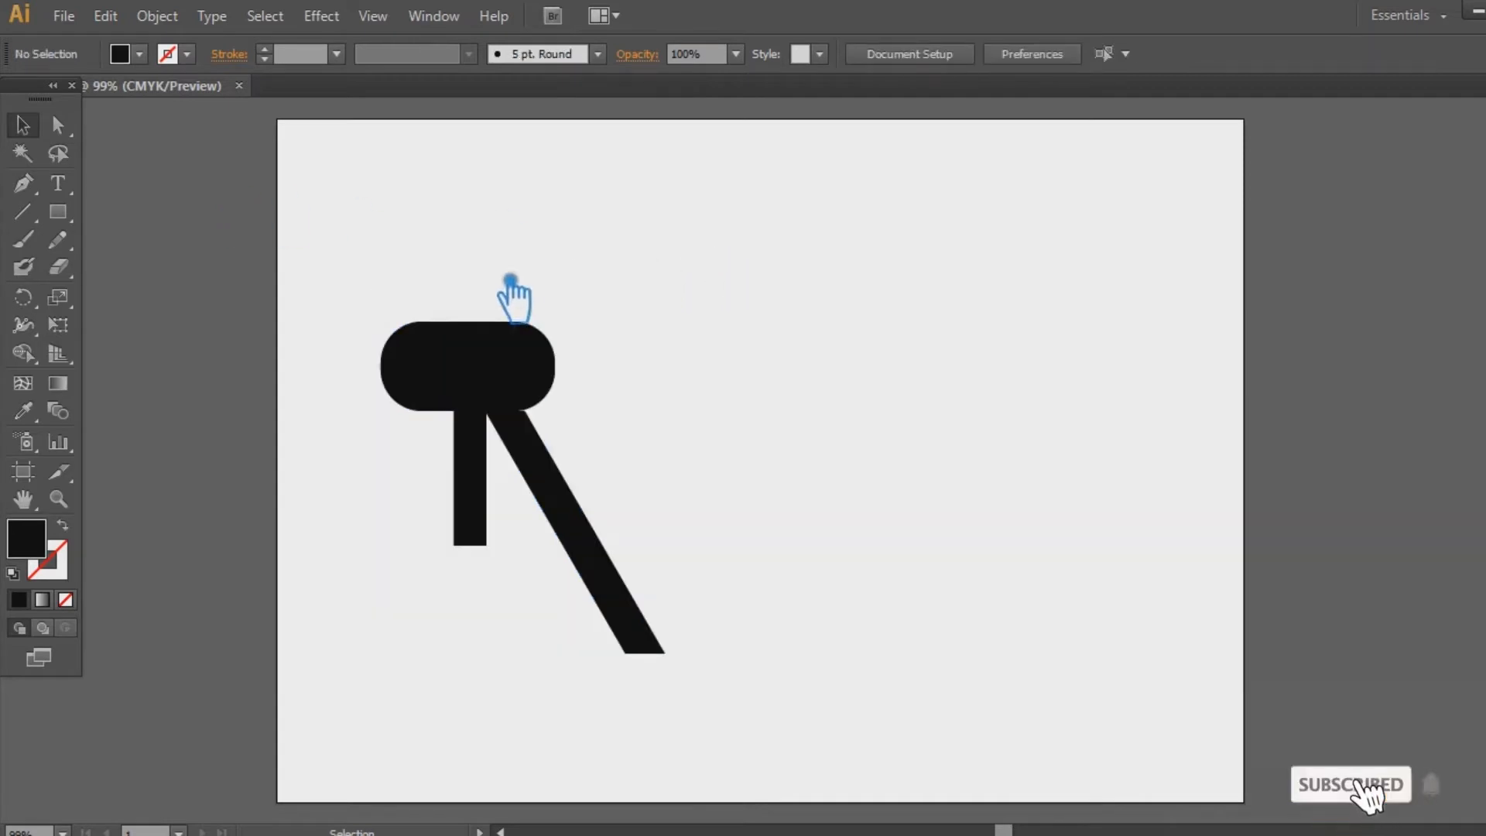
Rotate the guide line to horizontal and position it across both legs below the rounded shape.
click(493, 302)
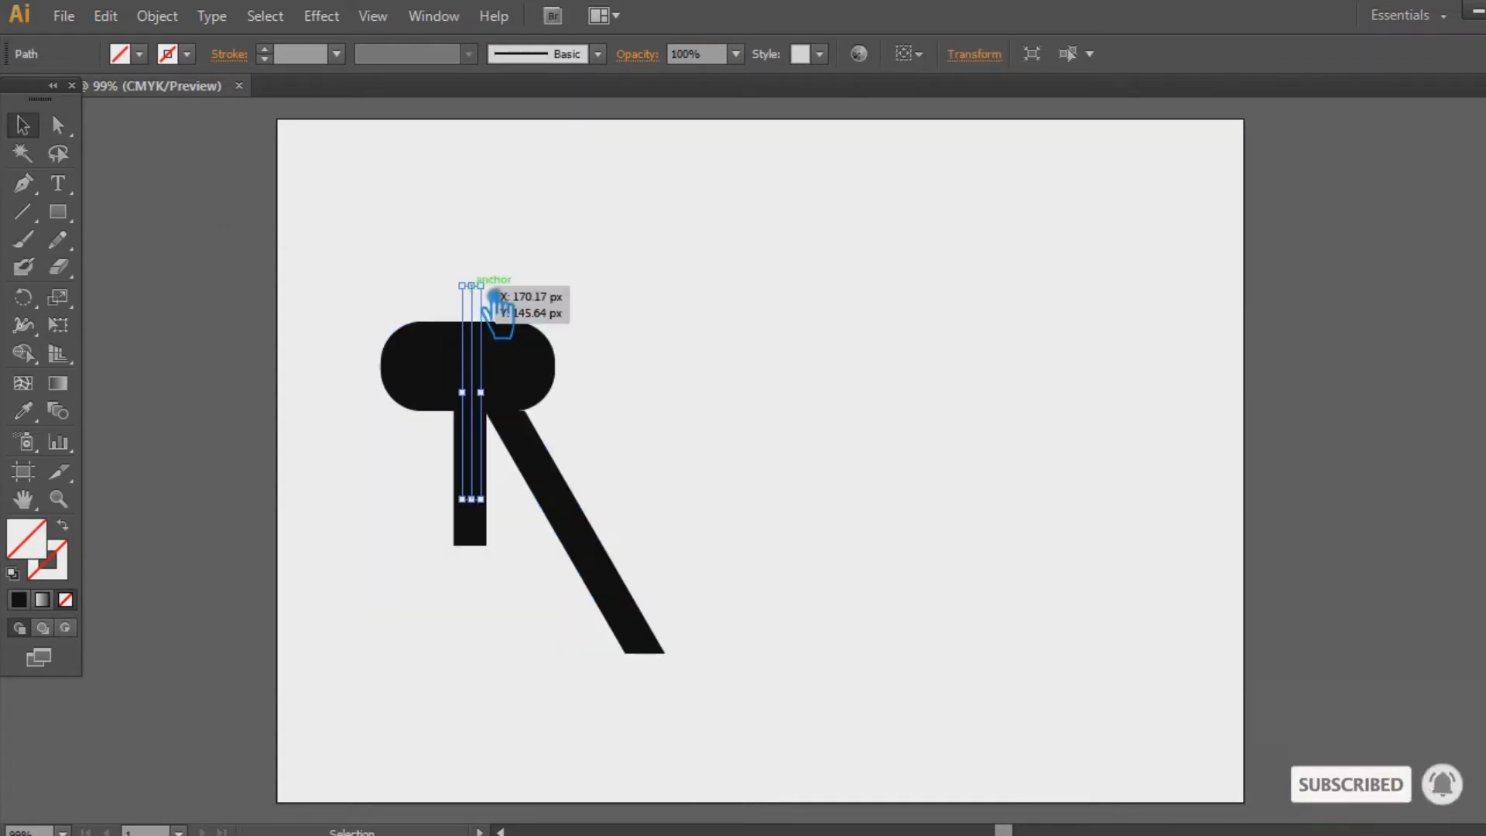
drag(505, 284, 706, 421)
click(706, 421)
drag(588, 407, 603, 486)
click(696, 611)
drag(664, 526, 301, 251)
click(681, 531)
Nudge the slanted leg slightly up and left so its top overlaps the rounded shape and the vertical bar.
click(613, 544)
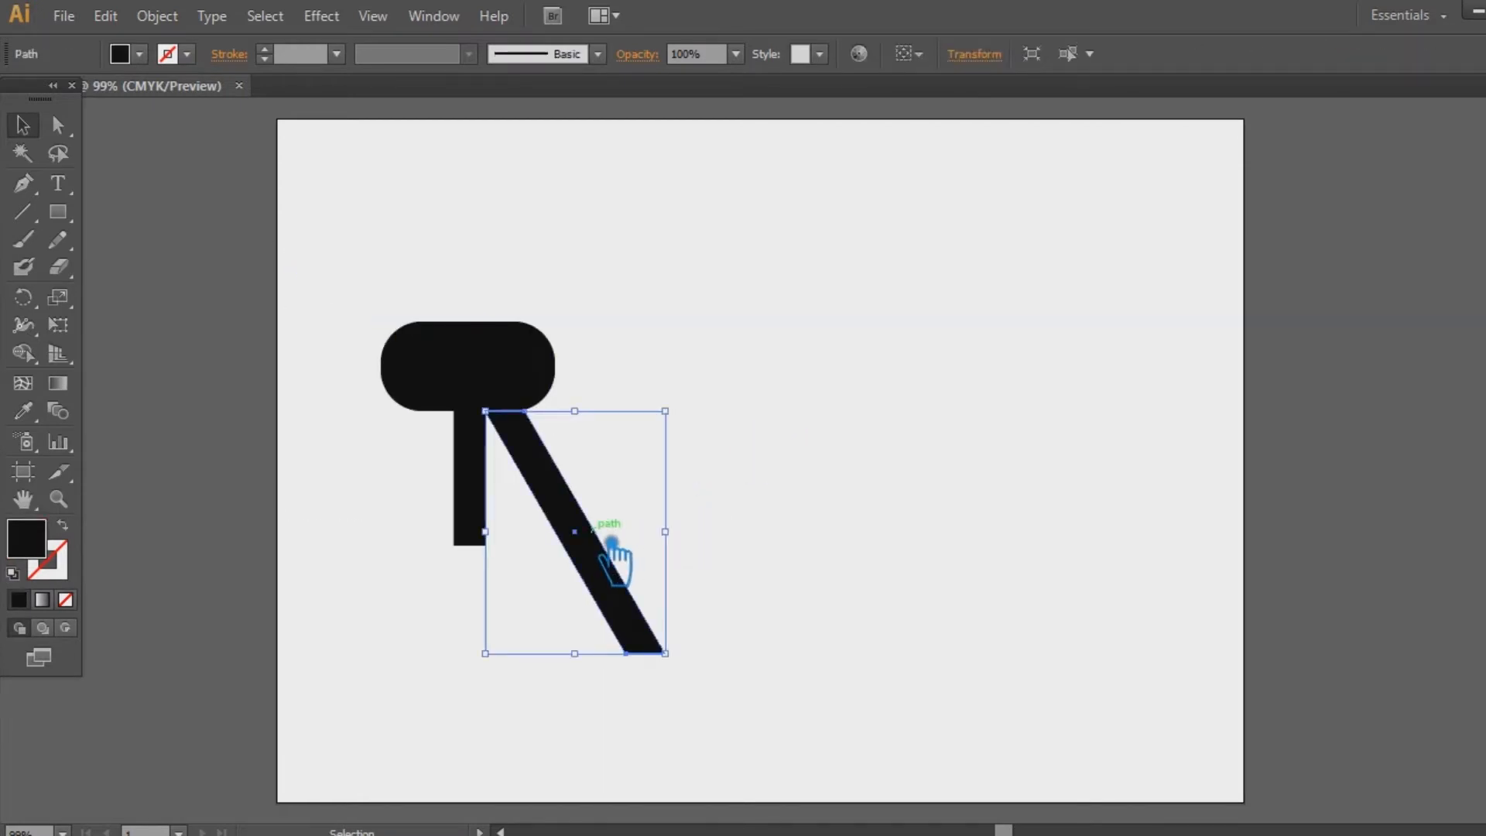
key(Up)
key(Left)
key(Up)
key(Up)
key(Left)
key(Left)
click(762, 514)
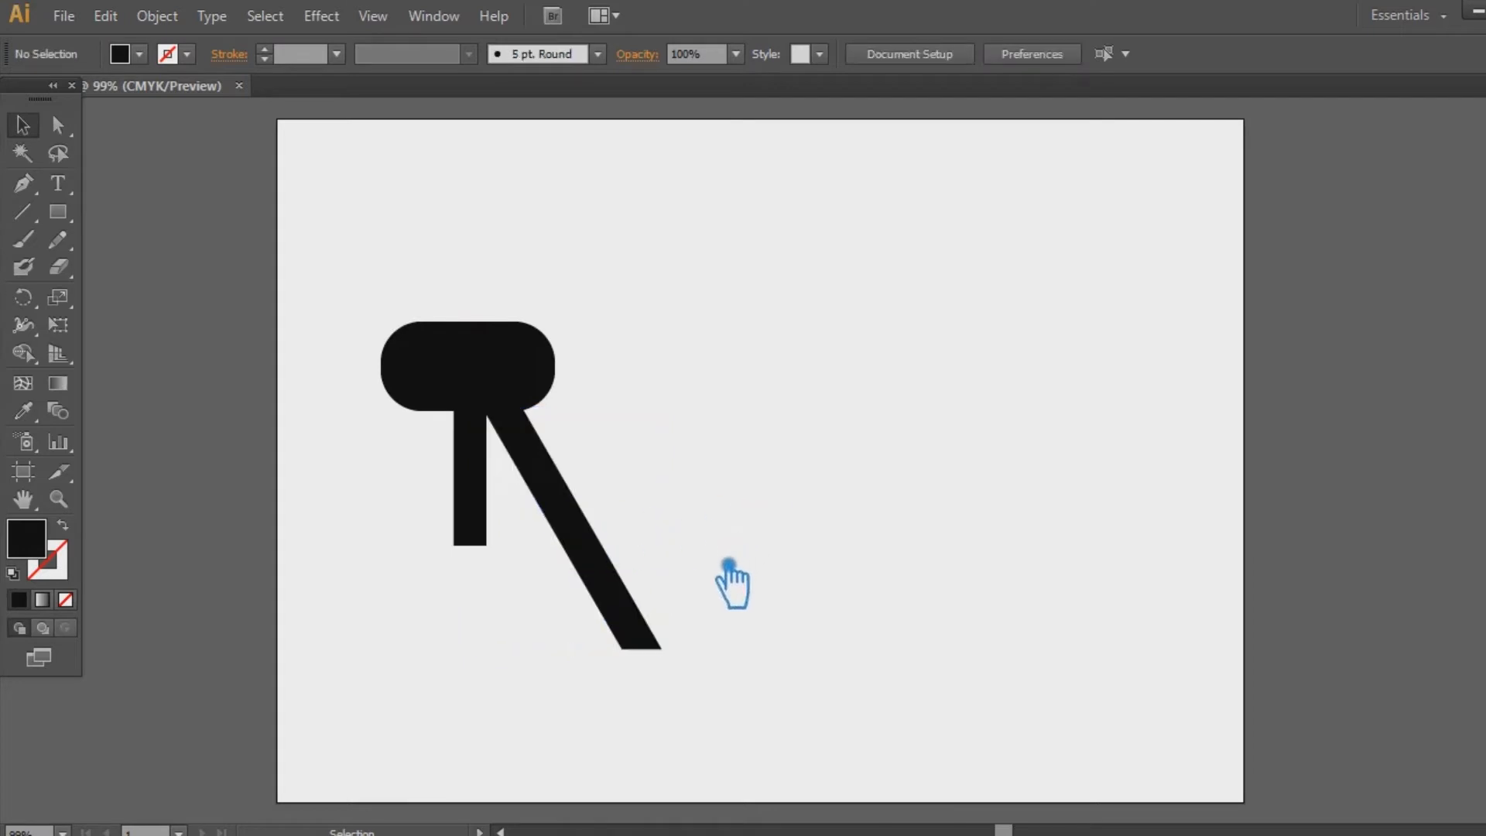
Shift the slanted leg's two bottom anchor points left to make its slope steeper.
key(a)
drag(710, 671, 514, 629)
key(Left)
key(Left)
key(Left)
key(Left)
key(Left)
key(Left)
key(Left)
key(Left)
key(shift+Left)
key(shift+Left)
key(shift+Left)
key(shift+Left)
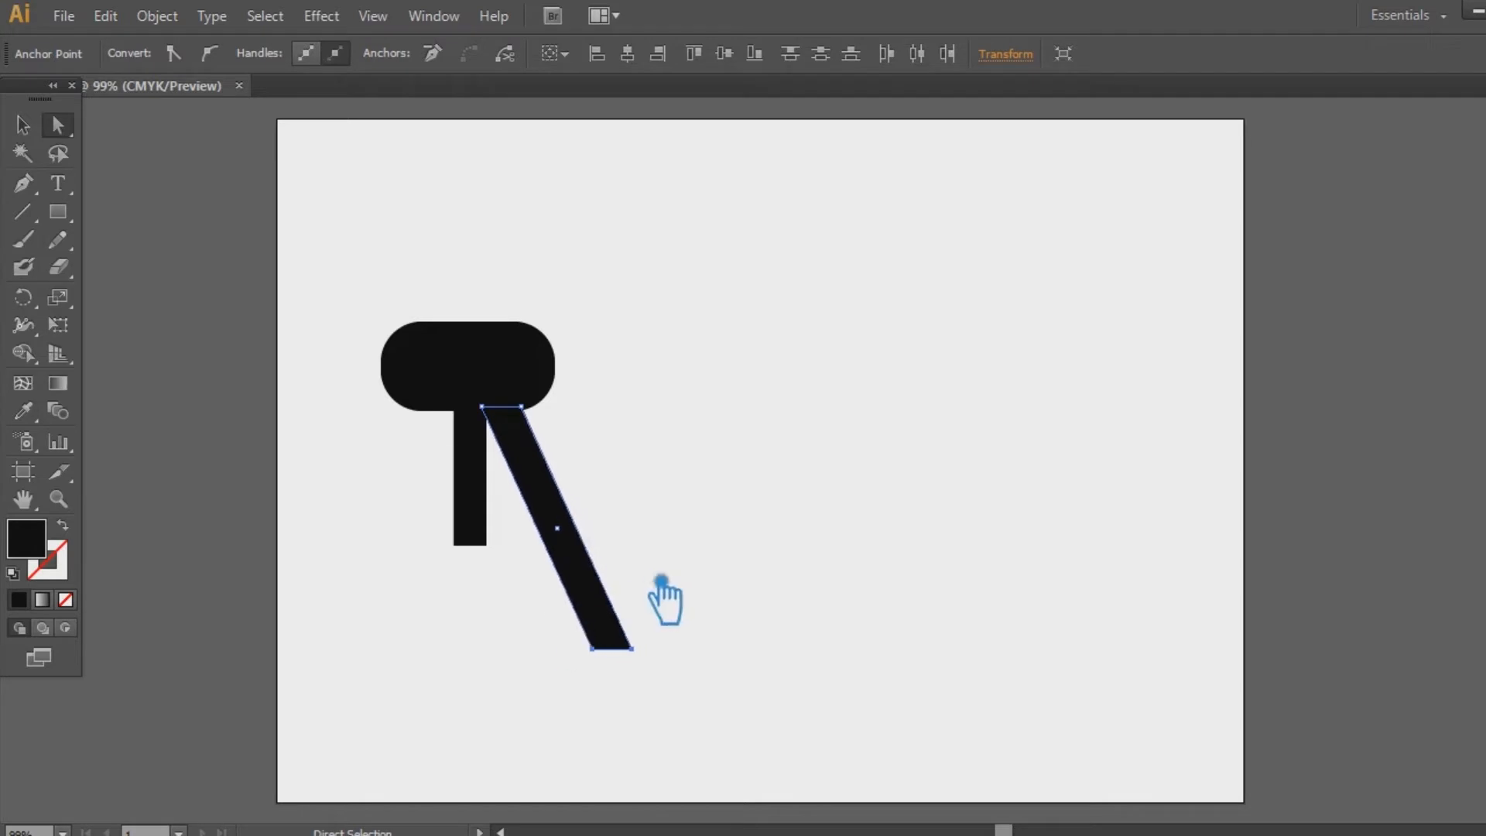
click(703, 542)
Divide the rounded shape, both legs and the horizontal line with the Pathfinder's Divide operation.
drag(704, 724, 314, 263)
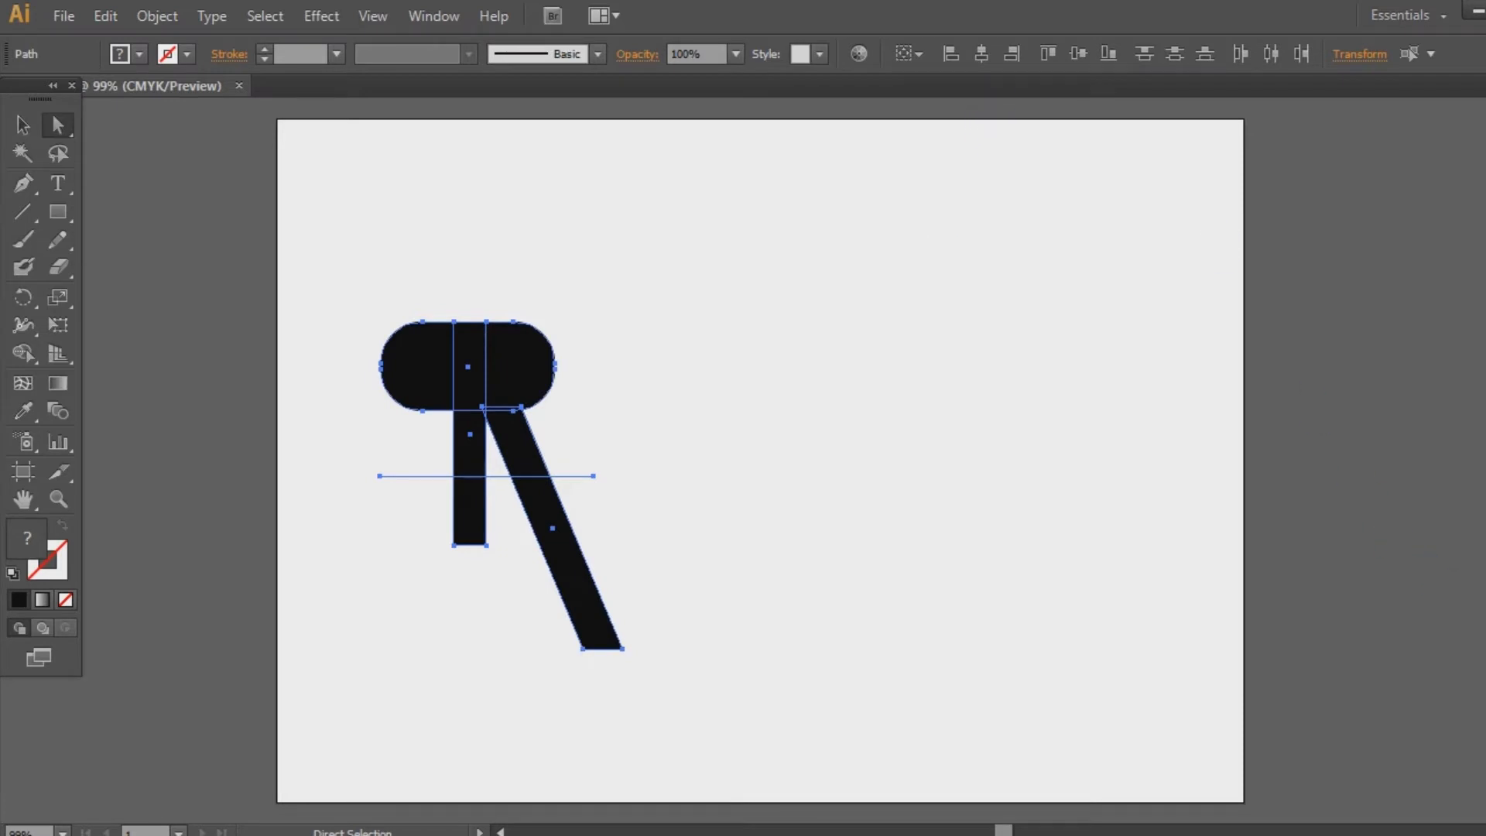
key(ctrl+shift+F9)
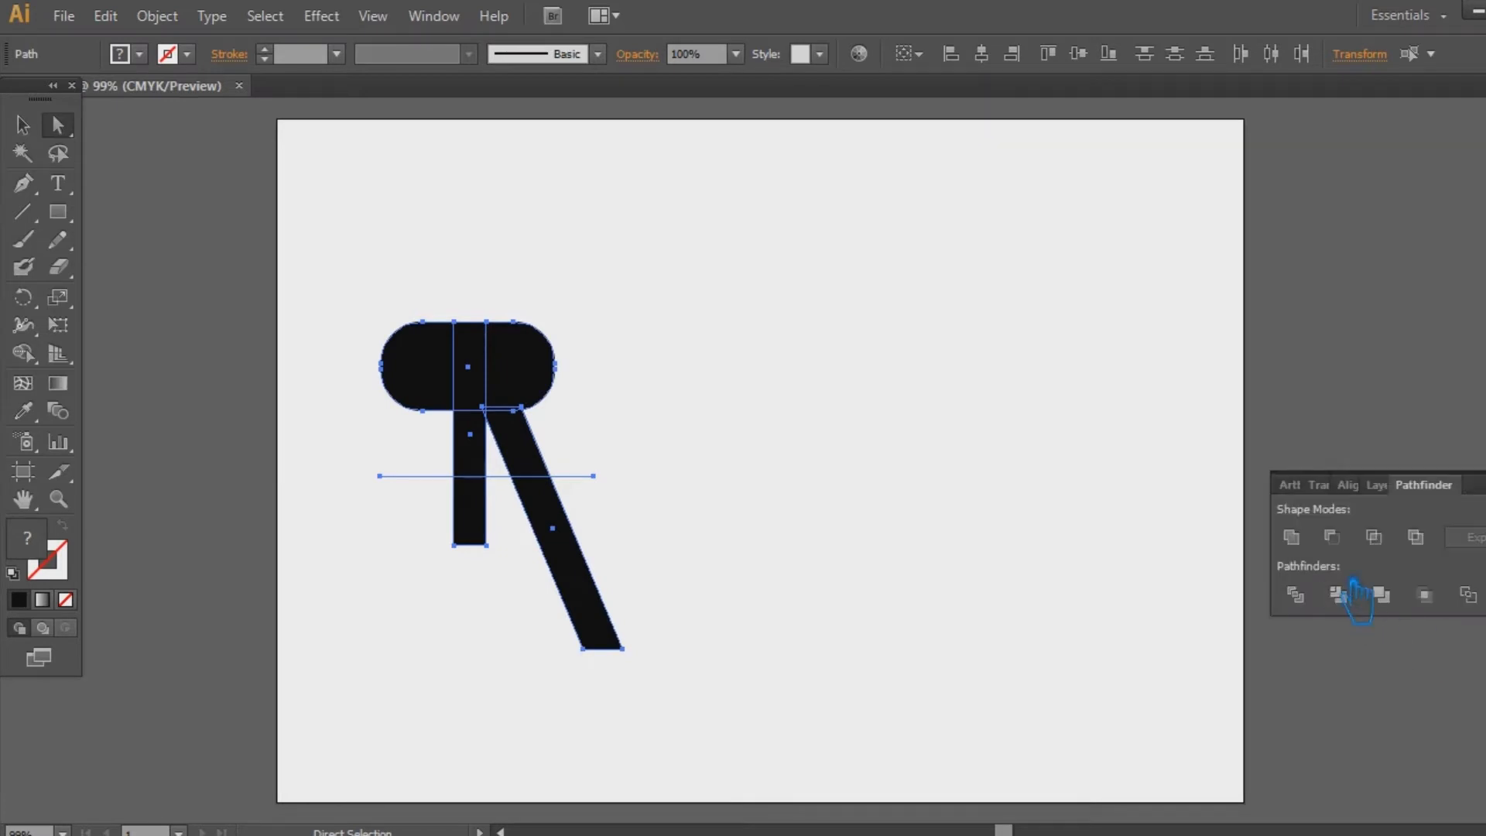
click(1313, 605)
click(1177, 454)
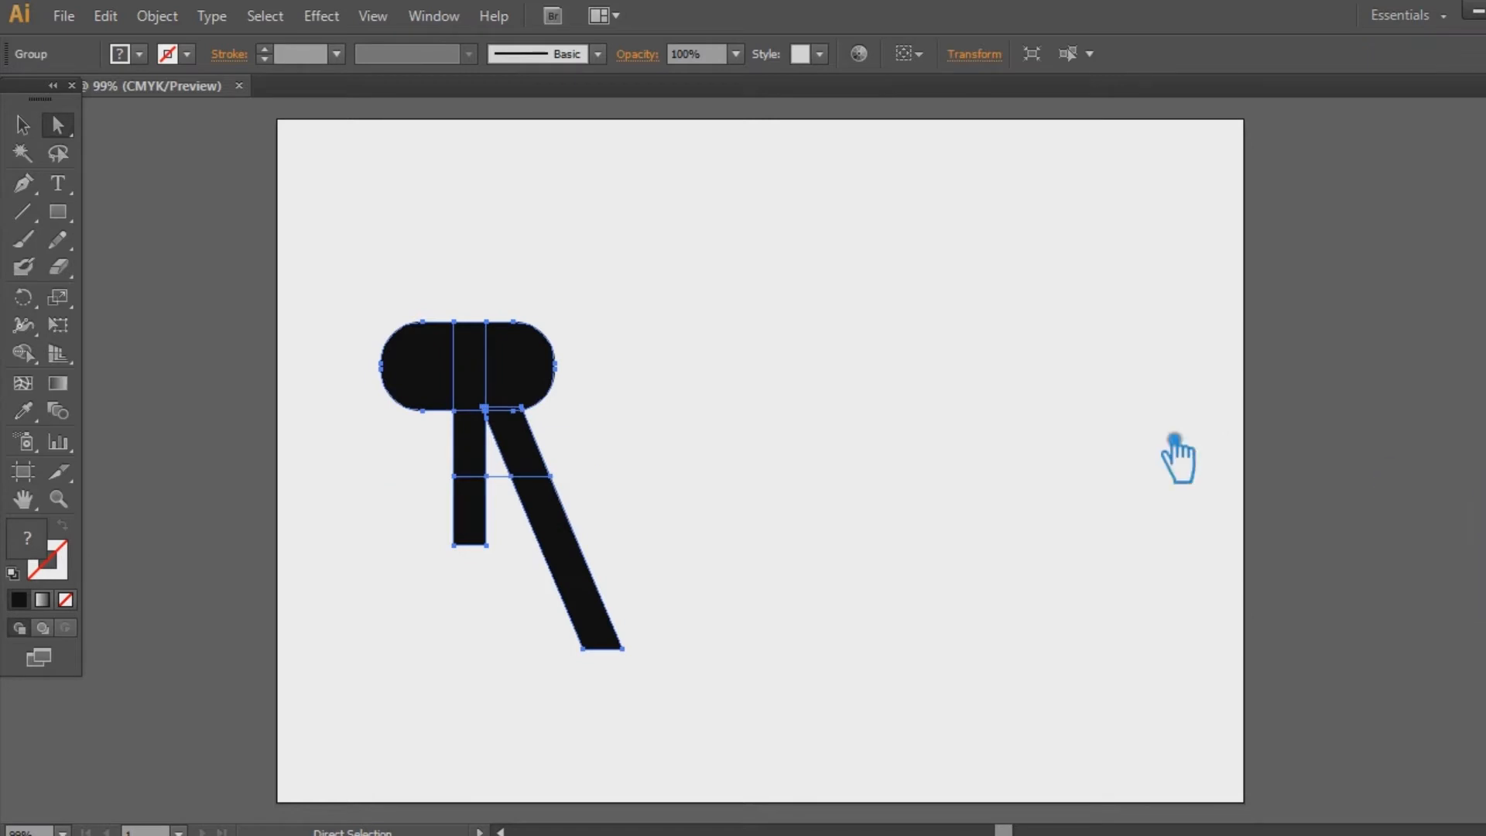
Delete the parts of both legs that lie below the horizontal cutting line.
right_click(579, 538)
click(650, 606)
click(570, 590)
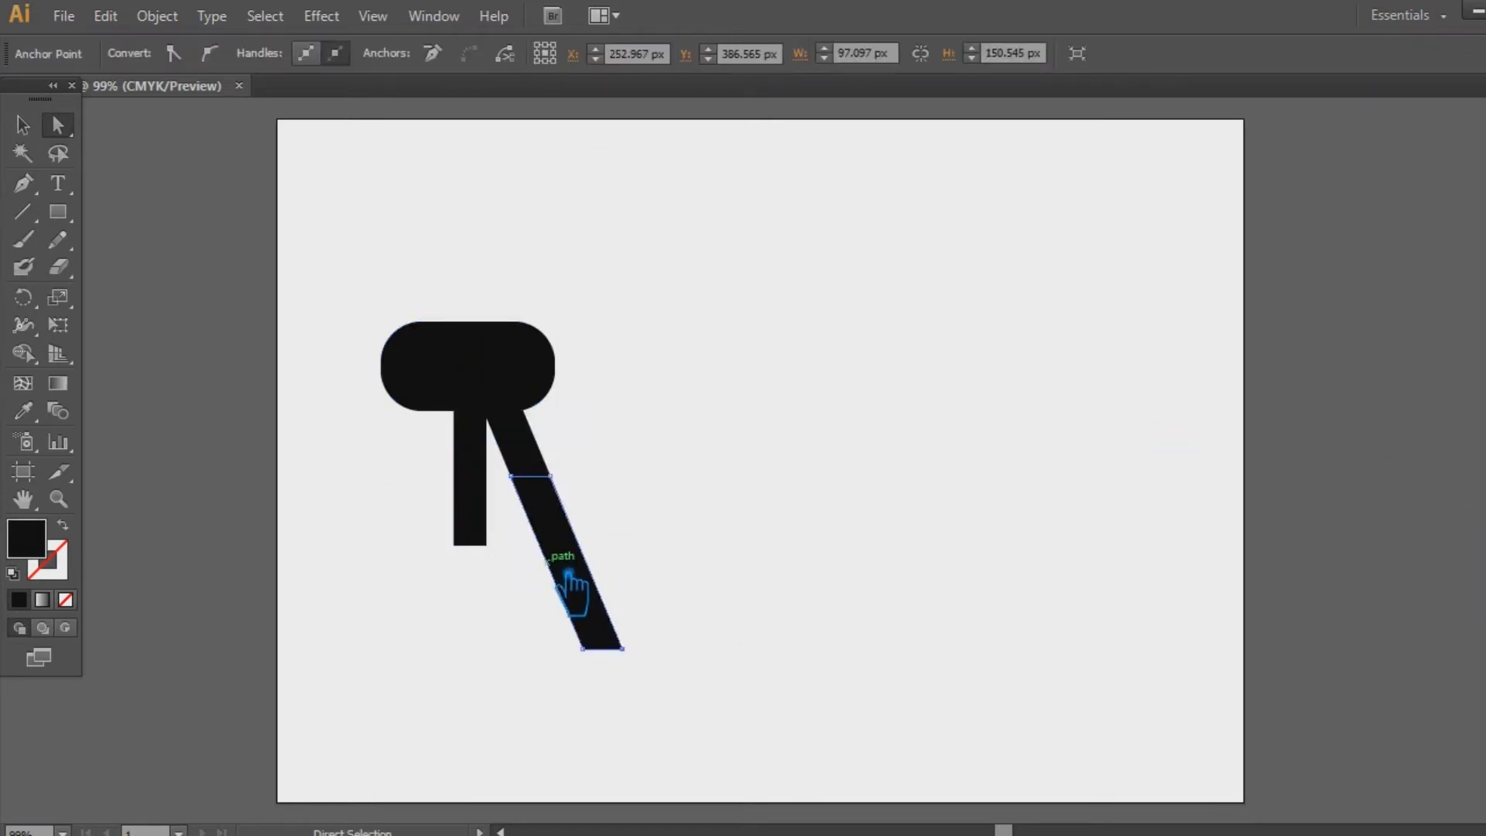
click(490, 527)
key(Delete)
click(594, 553)
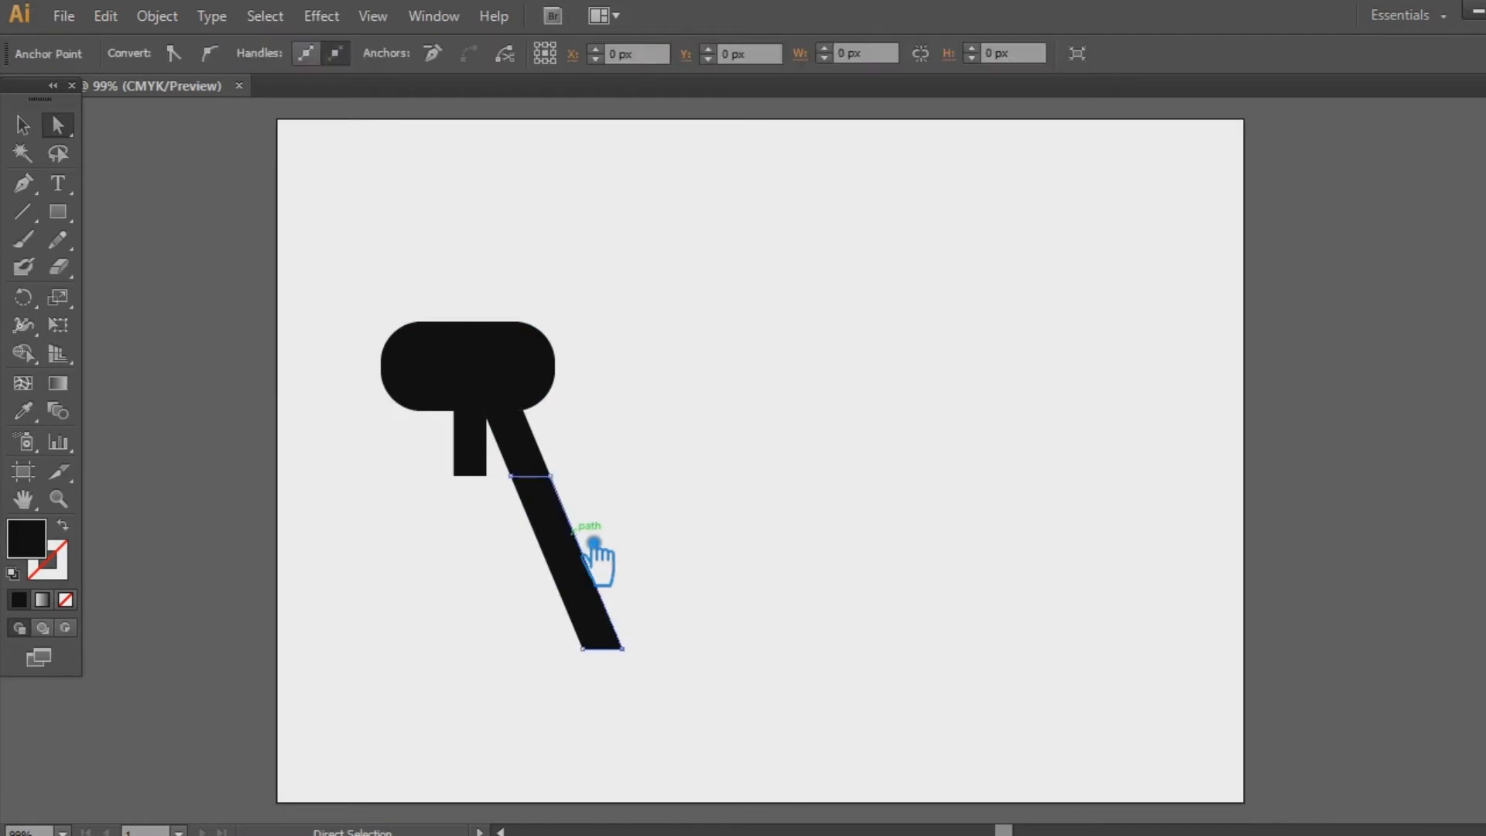
key(Delete)
click(21, 124)
drag(374, 292, 431, 398)
key(Delete)
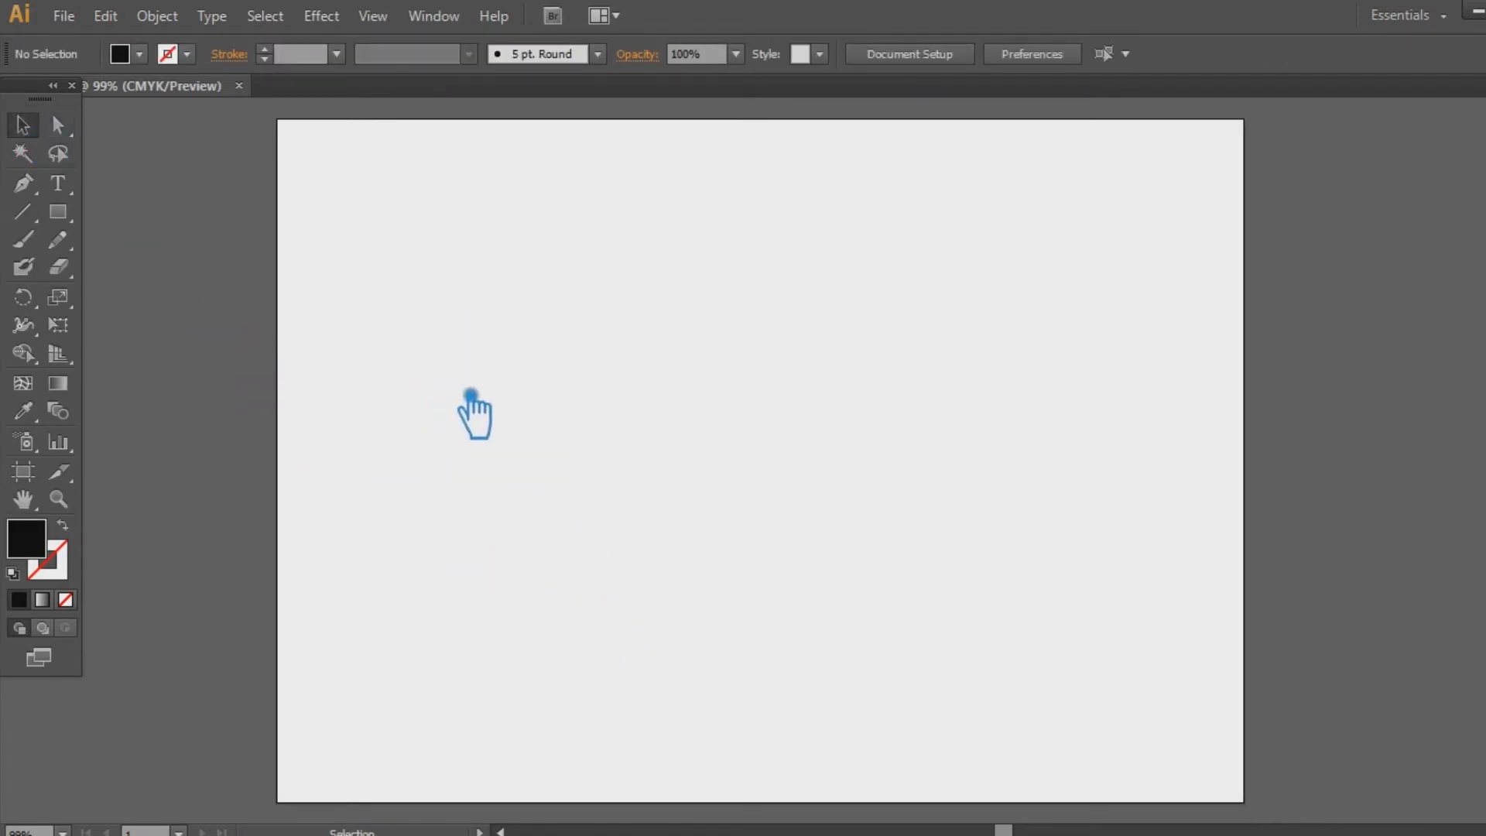
key(ctrl+z)
Ungroup the divided pieces and delete the rounded end piece left of the vertical bar.
right_click(475, 379)
click(563, 519)
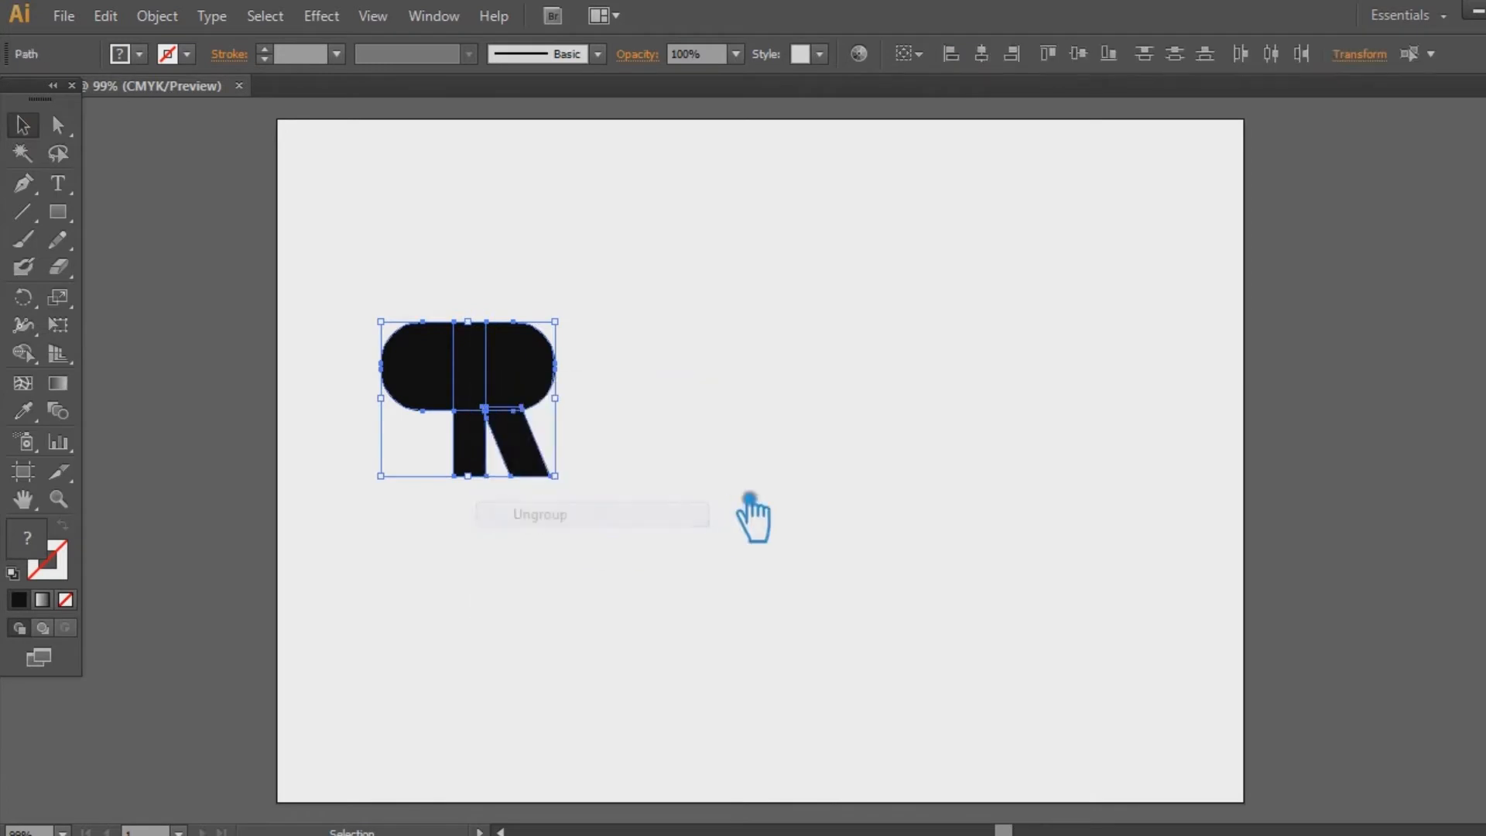
click(415, 372)
key(Delete)
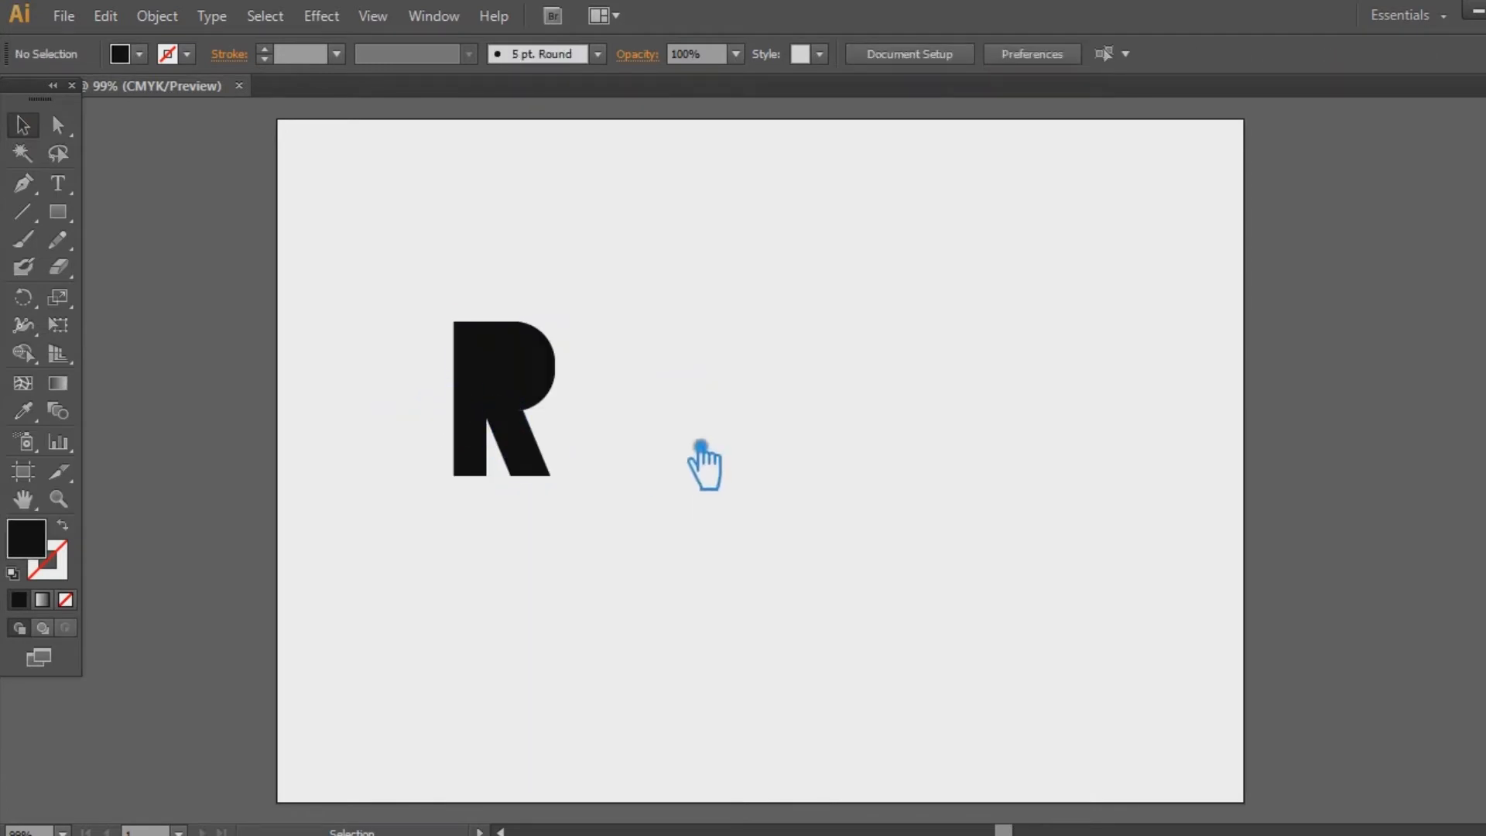
Shift the slanted leg's two bottom anchor points to the right to widen the leg's slant.
key(a)
drag(636, 559, 504, 471)
click(684, 549)
drag(641, 544, 504, 472)
key(Right)
key(Right)
key(Right)
key(Right)
key(Right)
key(Right)
key(Right)
key(Right)
key(Right)
key(Right)
key(Right)
key(Right)
key(Right)
key(Right)
key(Right)
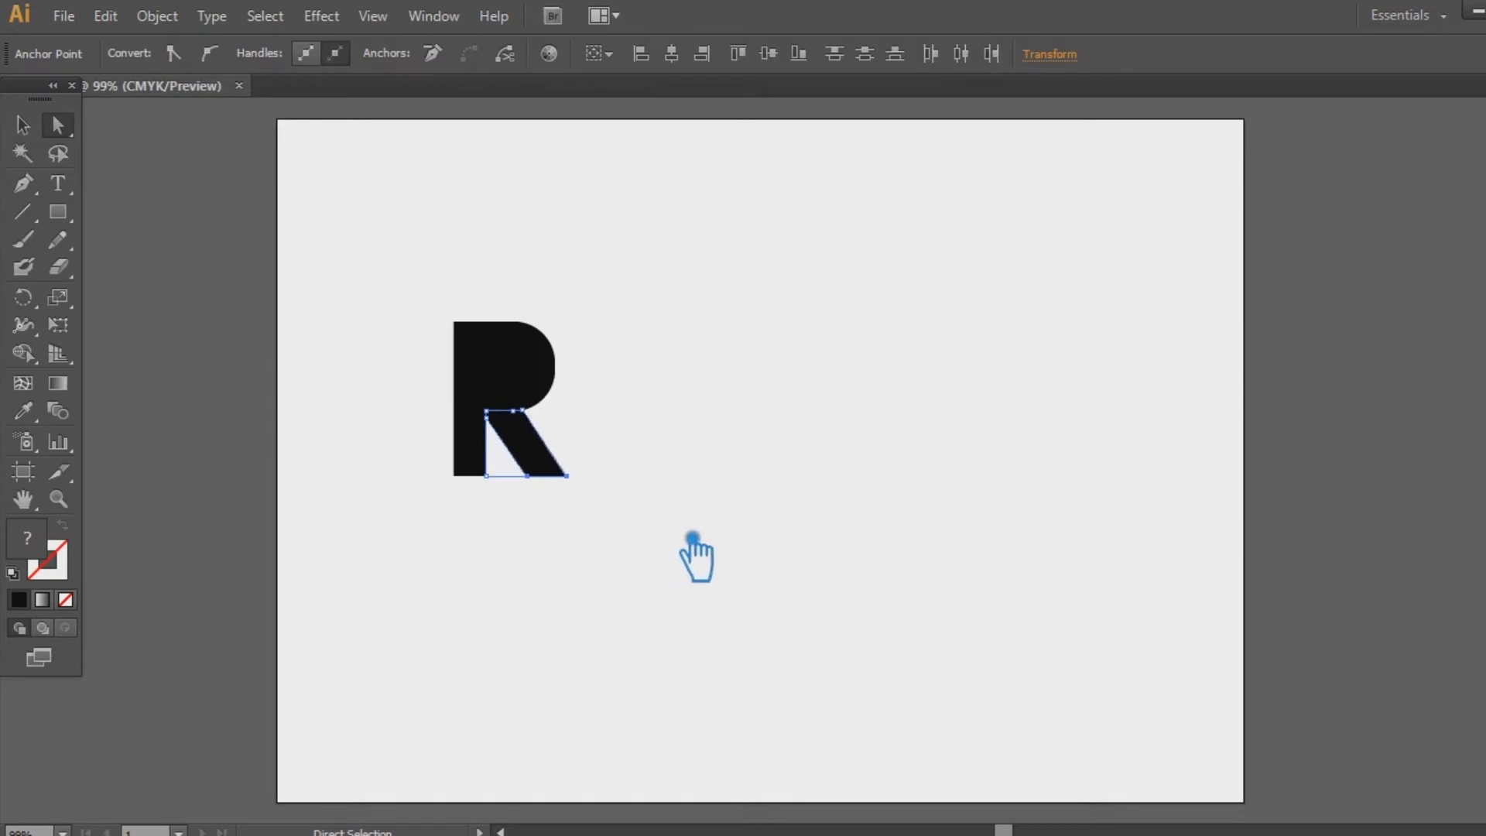
click(693, 537)
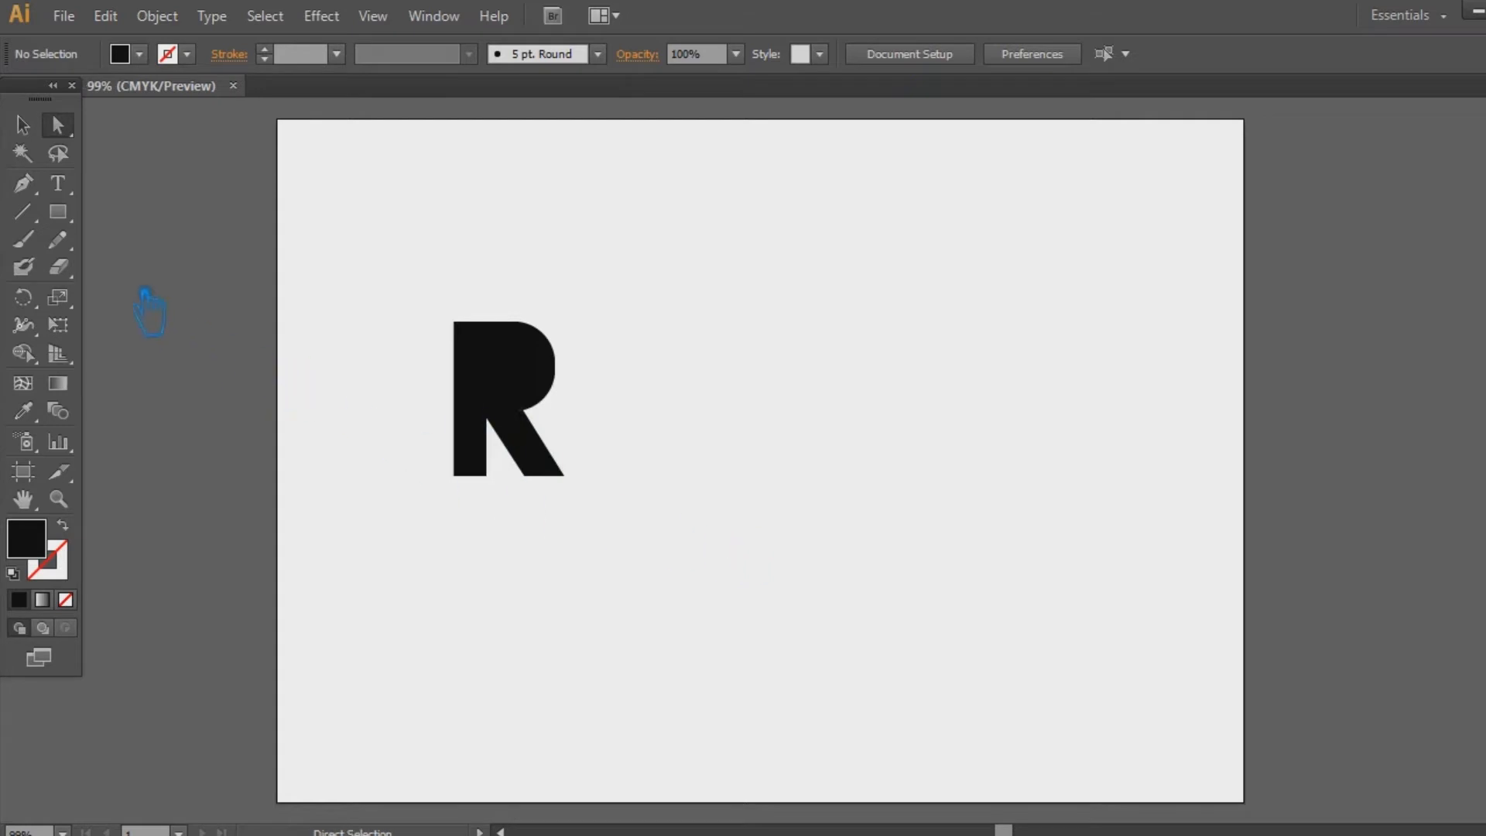
Create a triangle with a 50 px radius beside the letter R and rotate it to point right.
drag(77, 222, 192, 308)
click(872, 487)
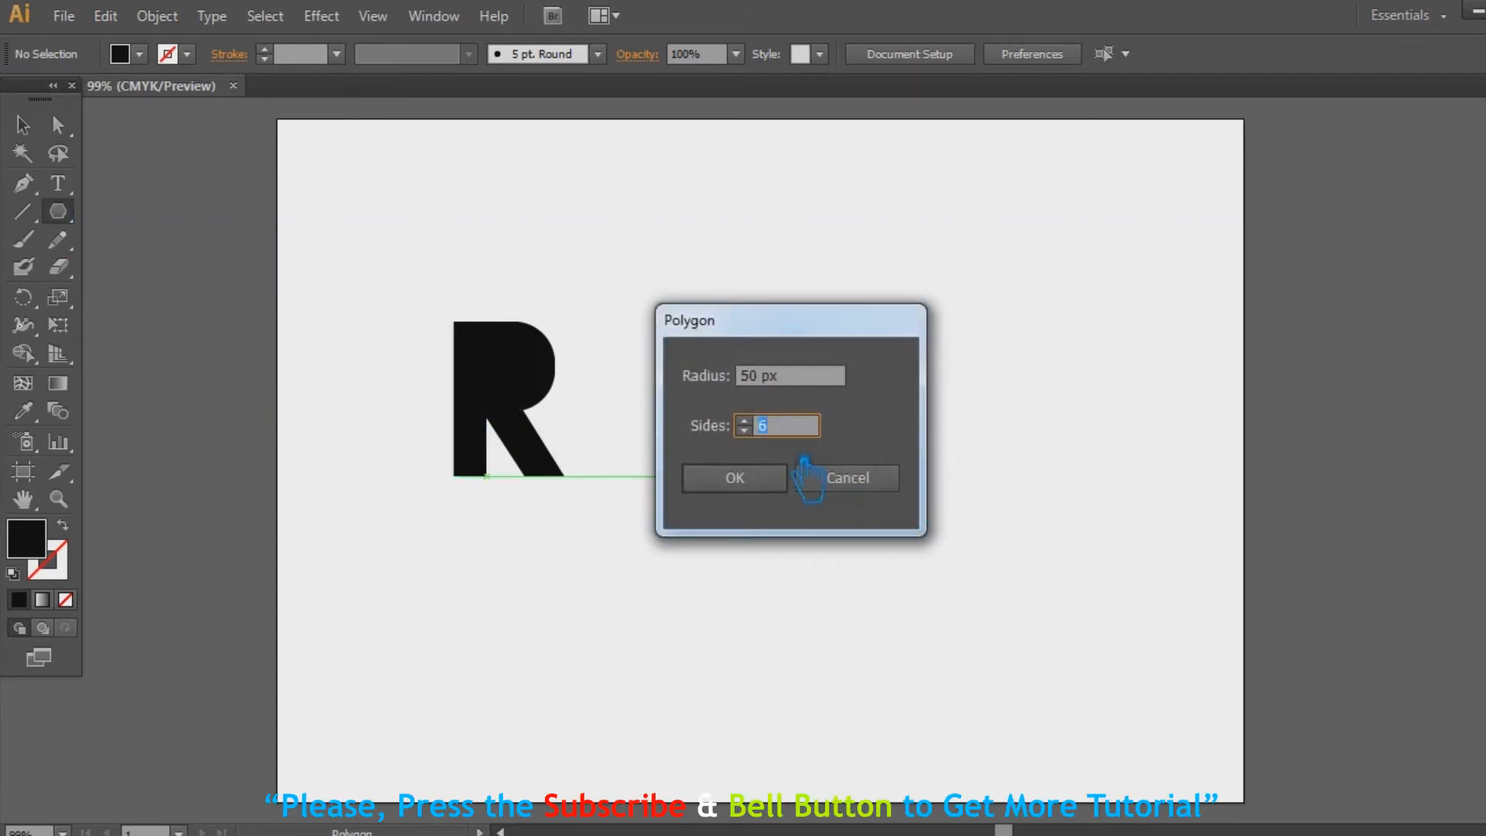
click(766, 480)
click(23, 125)
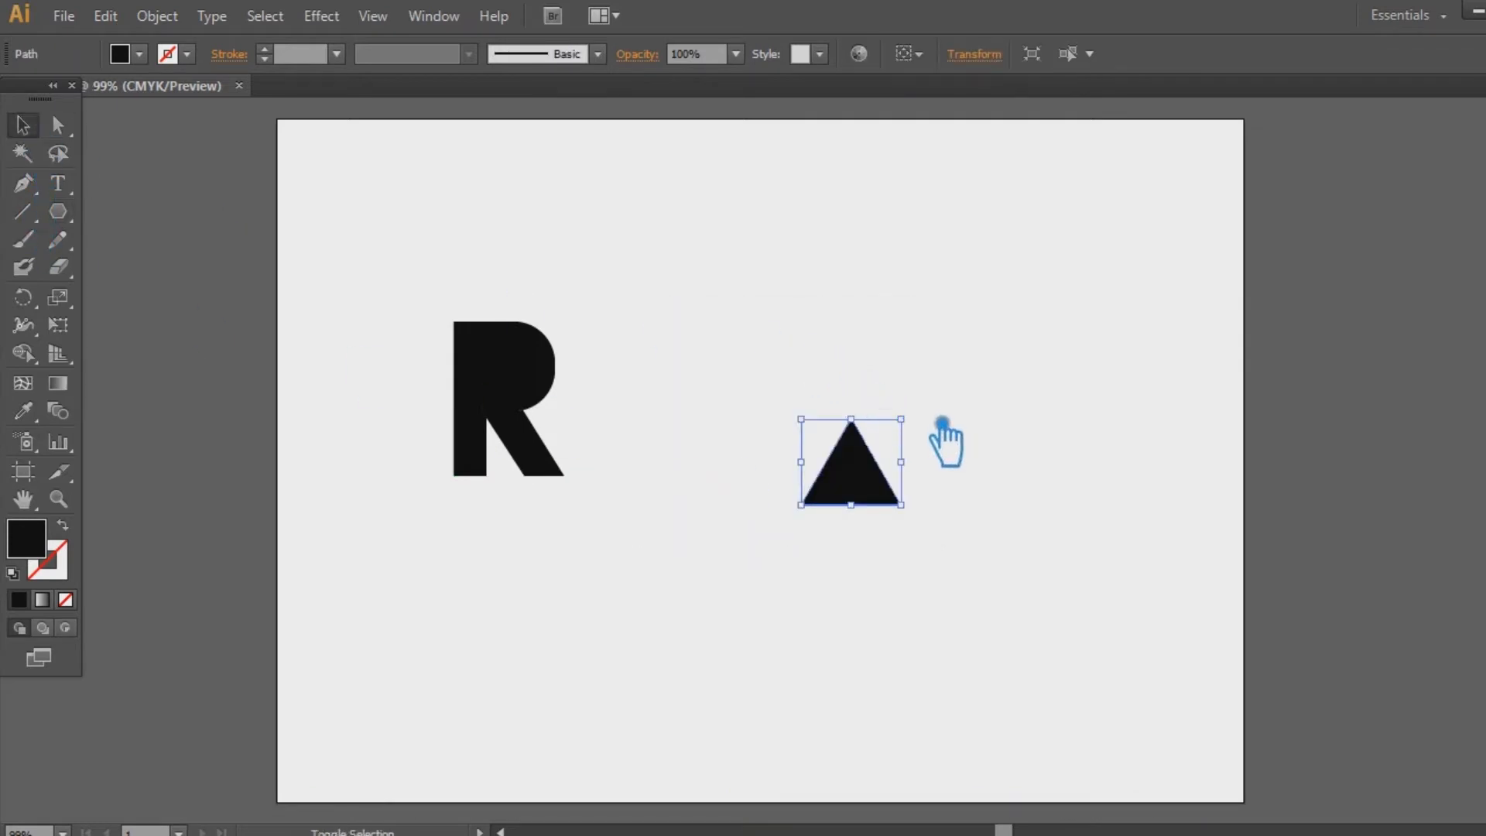
drag(932, 437, 1021, 582)
click(1031, 588)
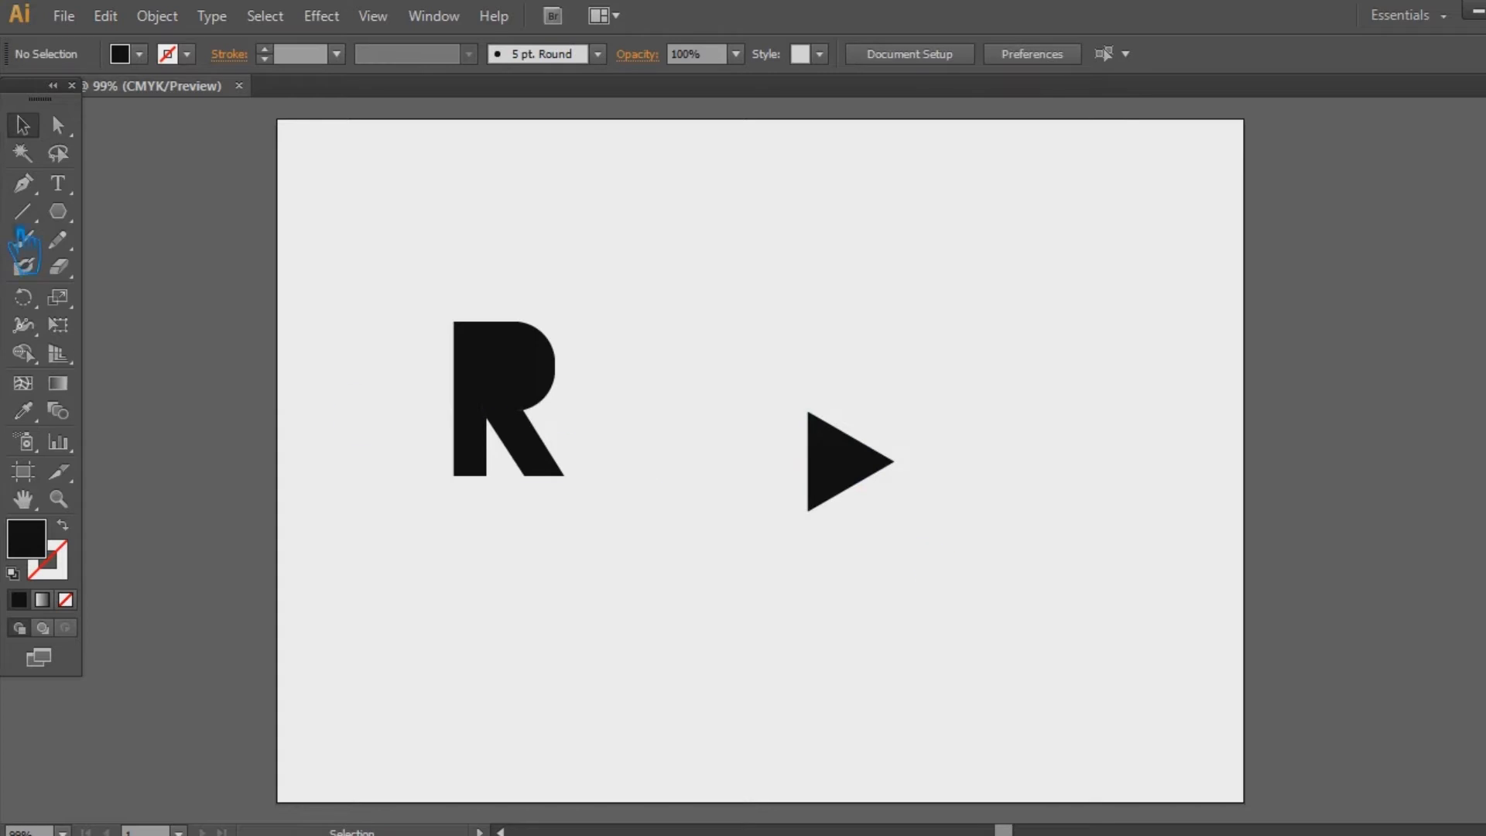
Draw a thin horizontal rectangle as the arrow's shaft and overlap its right end with the triangle.
drag(68, 217, 124, 210)
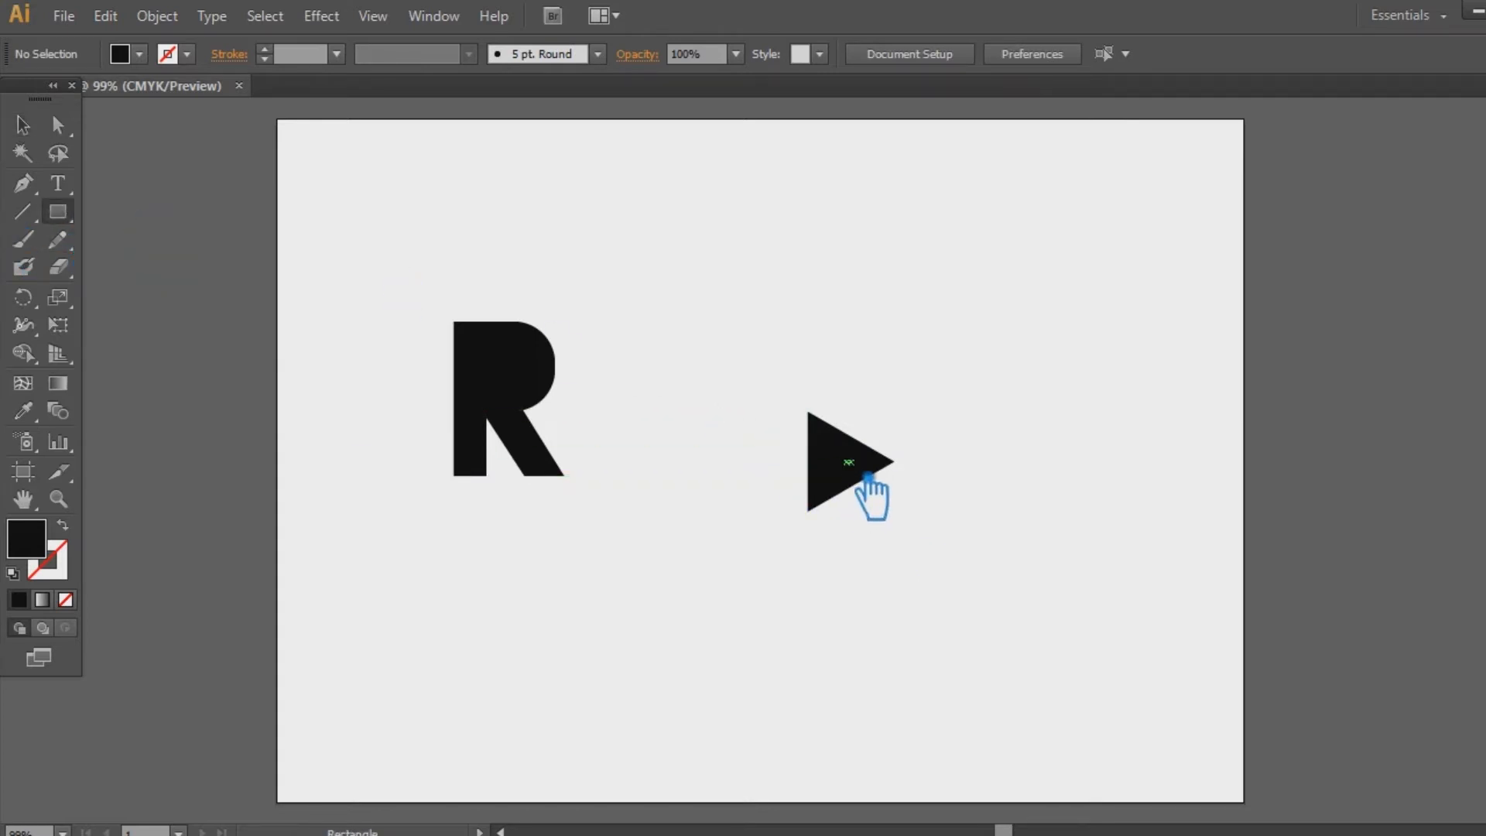
drag(814, 478, 704, 461)
click(23, 125)
click(919, 484)
drag(743, 467, 778, 468)
click(988, 581)
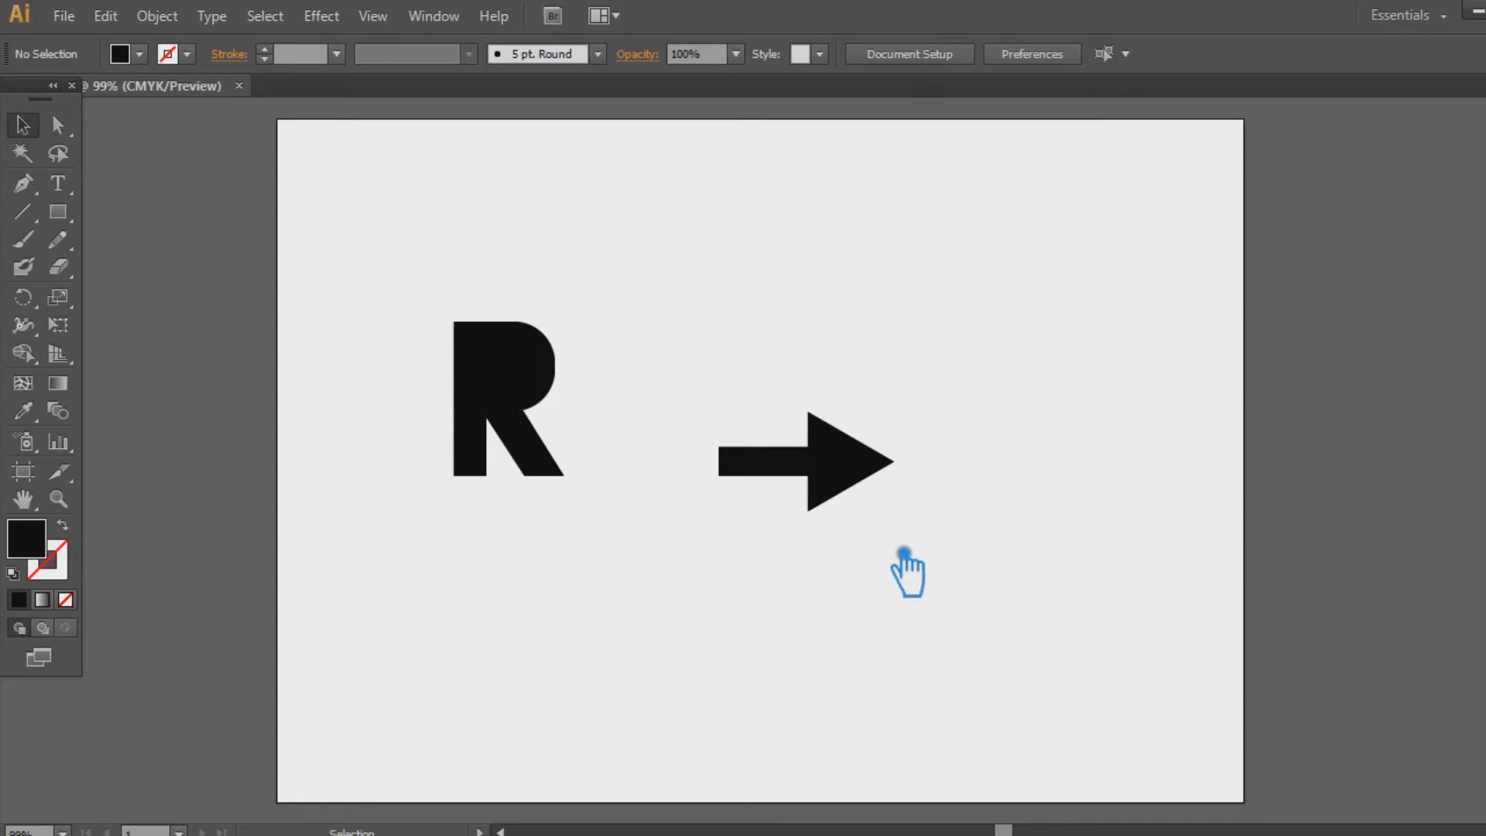
Align the rectangular shaft with the triangle and unite both into a single arrow shape with Pathfinder.
key(a)
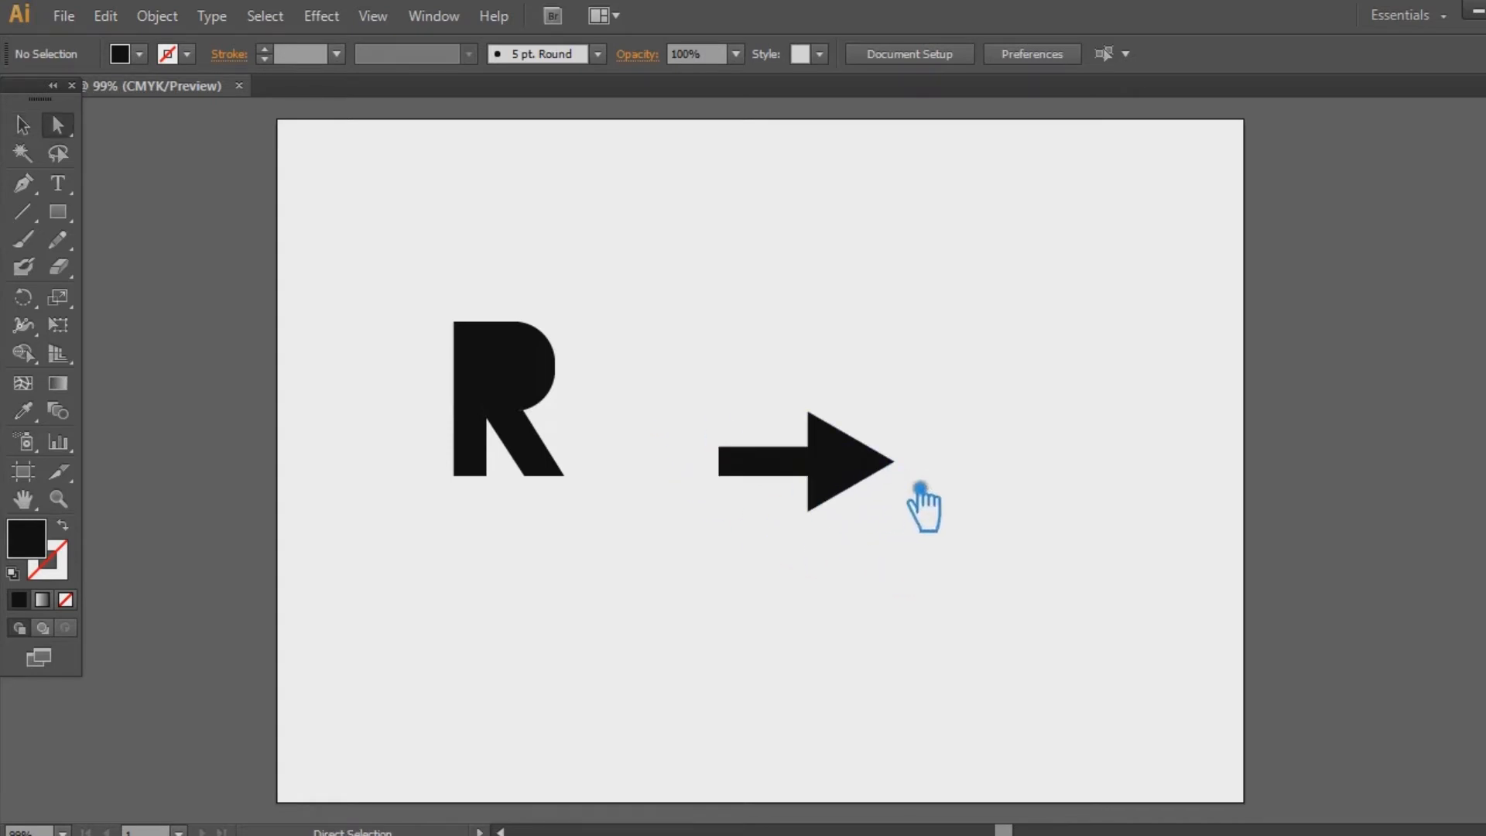
drag(942, 551, 602, 363)
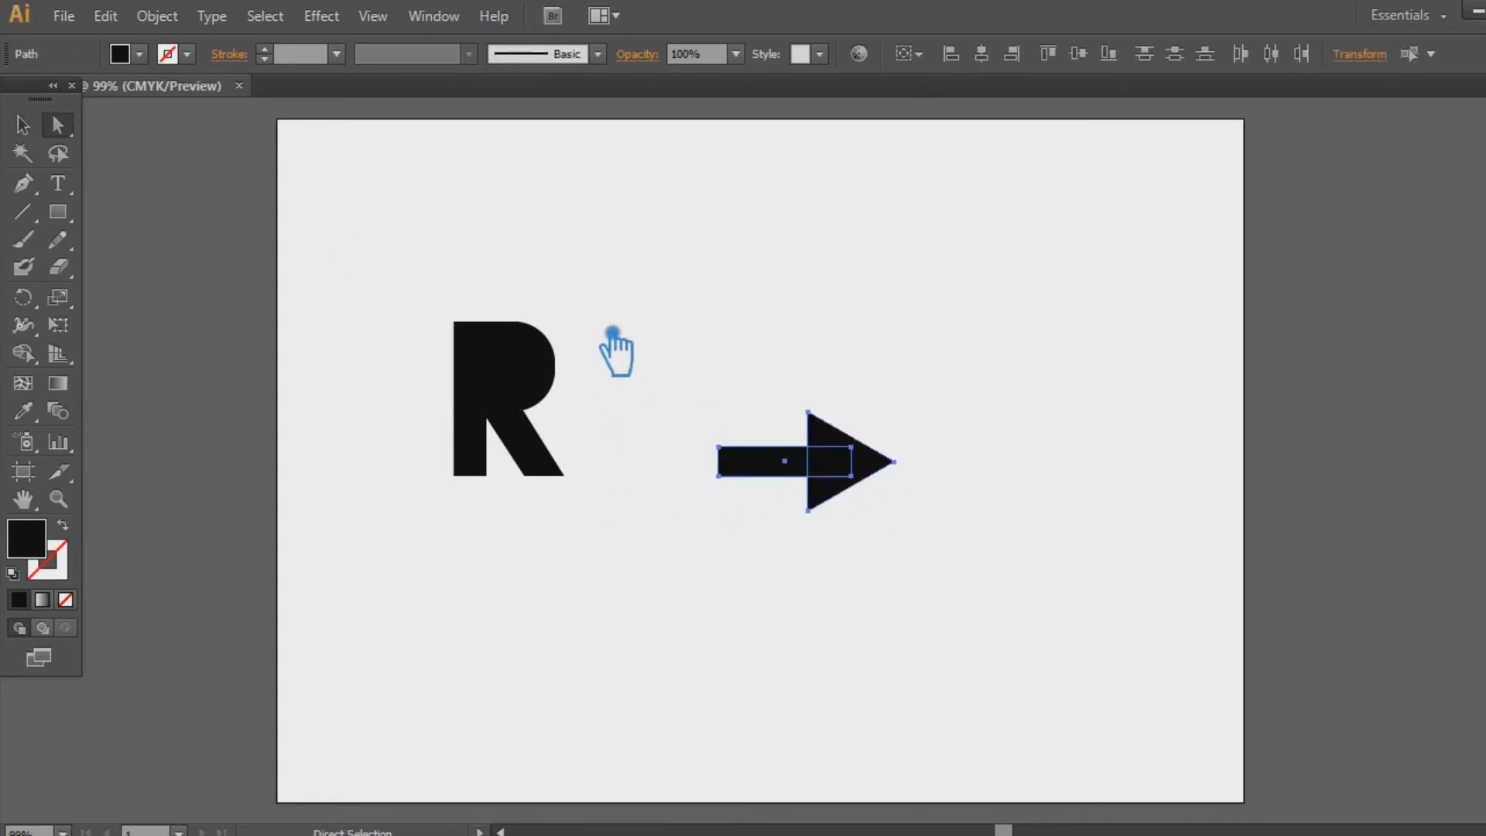
click(22, 125)
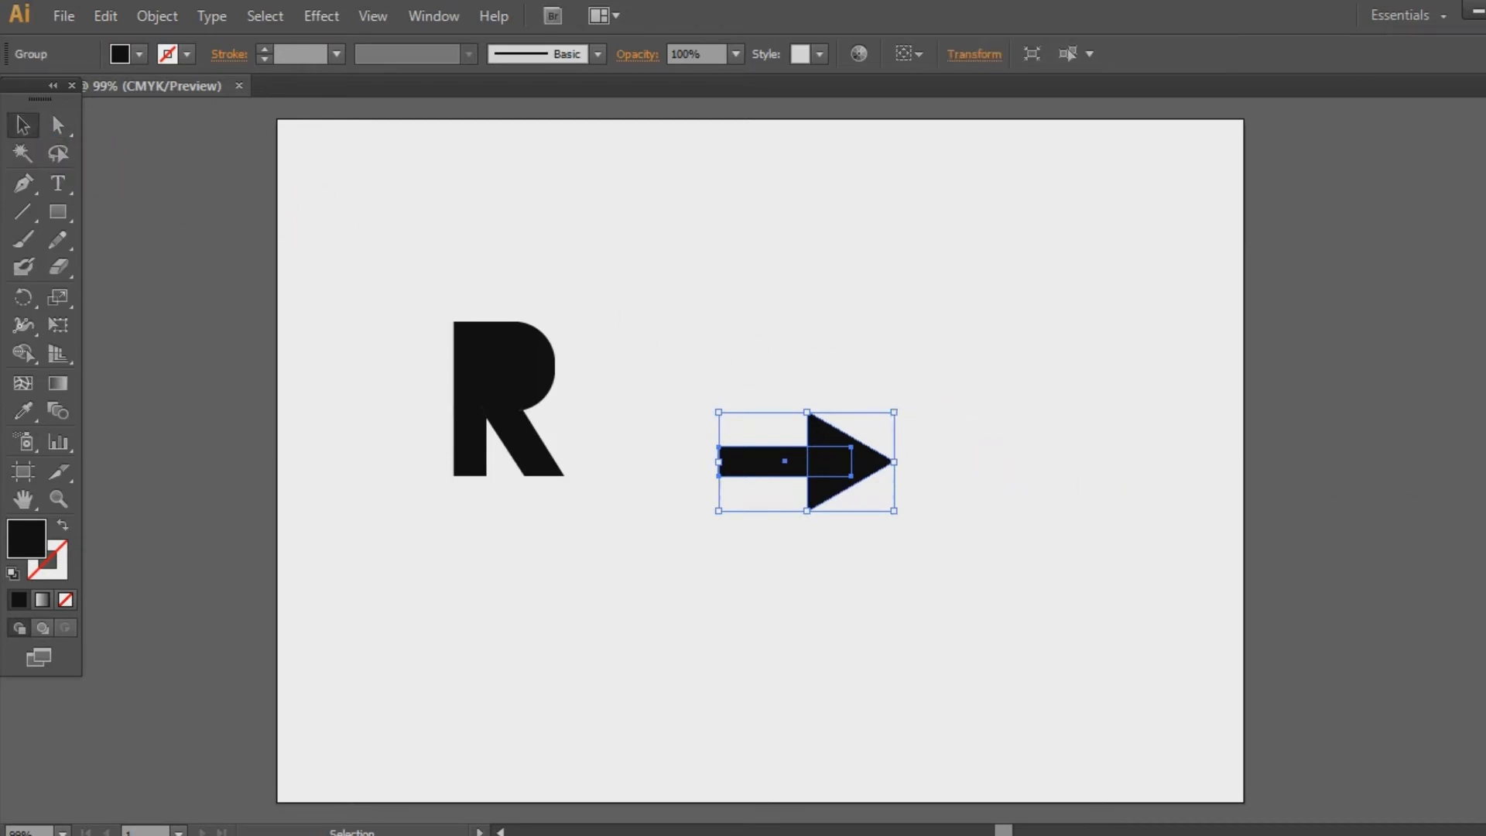
click(1484, 602)
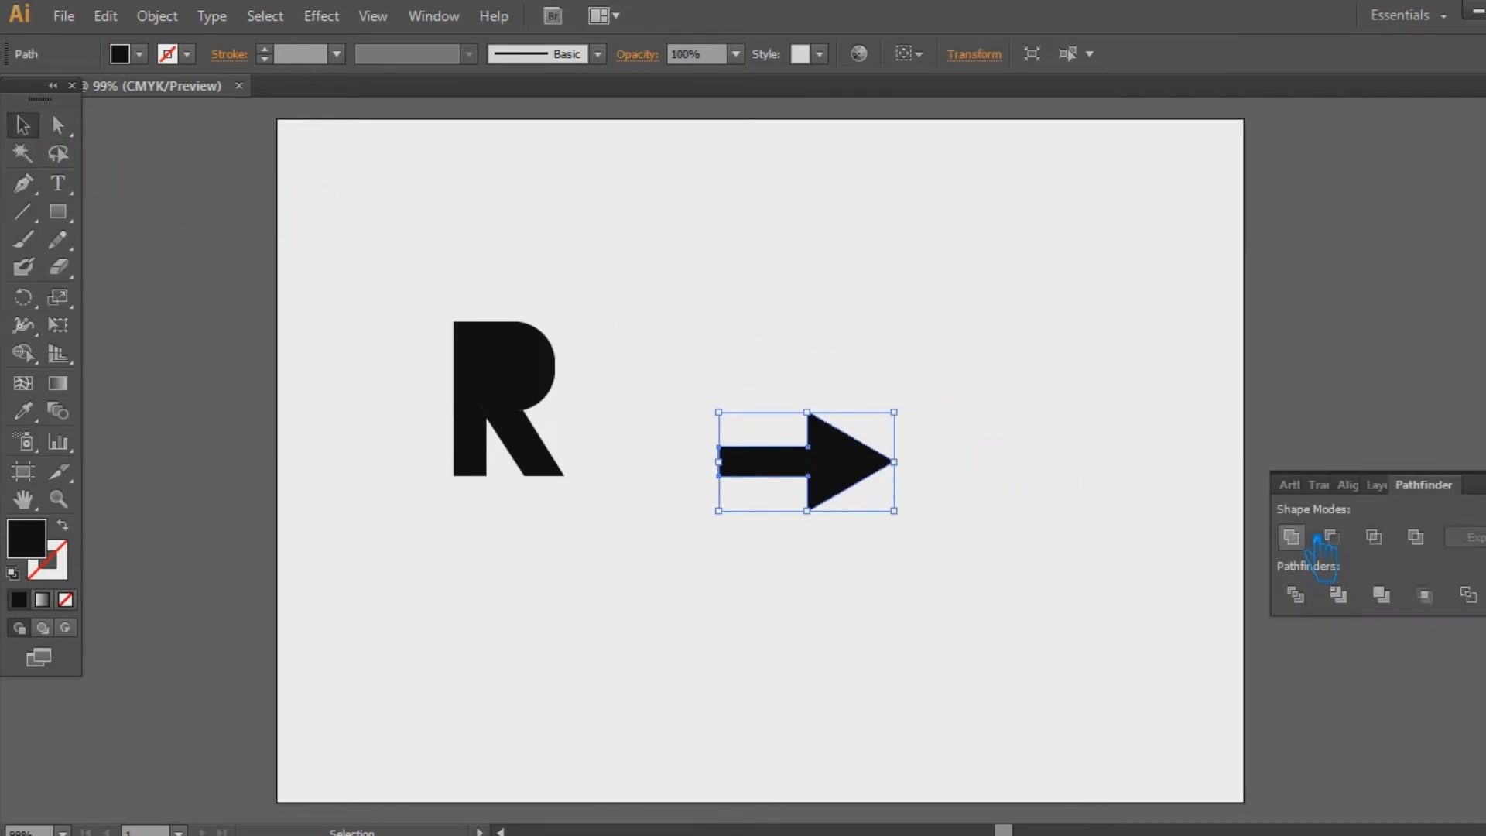
click(1228, 469)
key(ctrl+z)
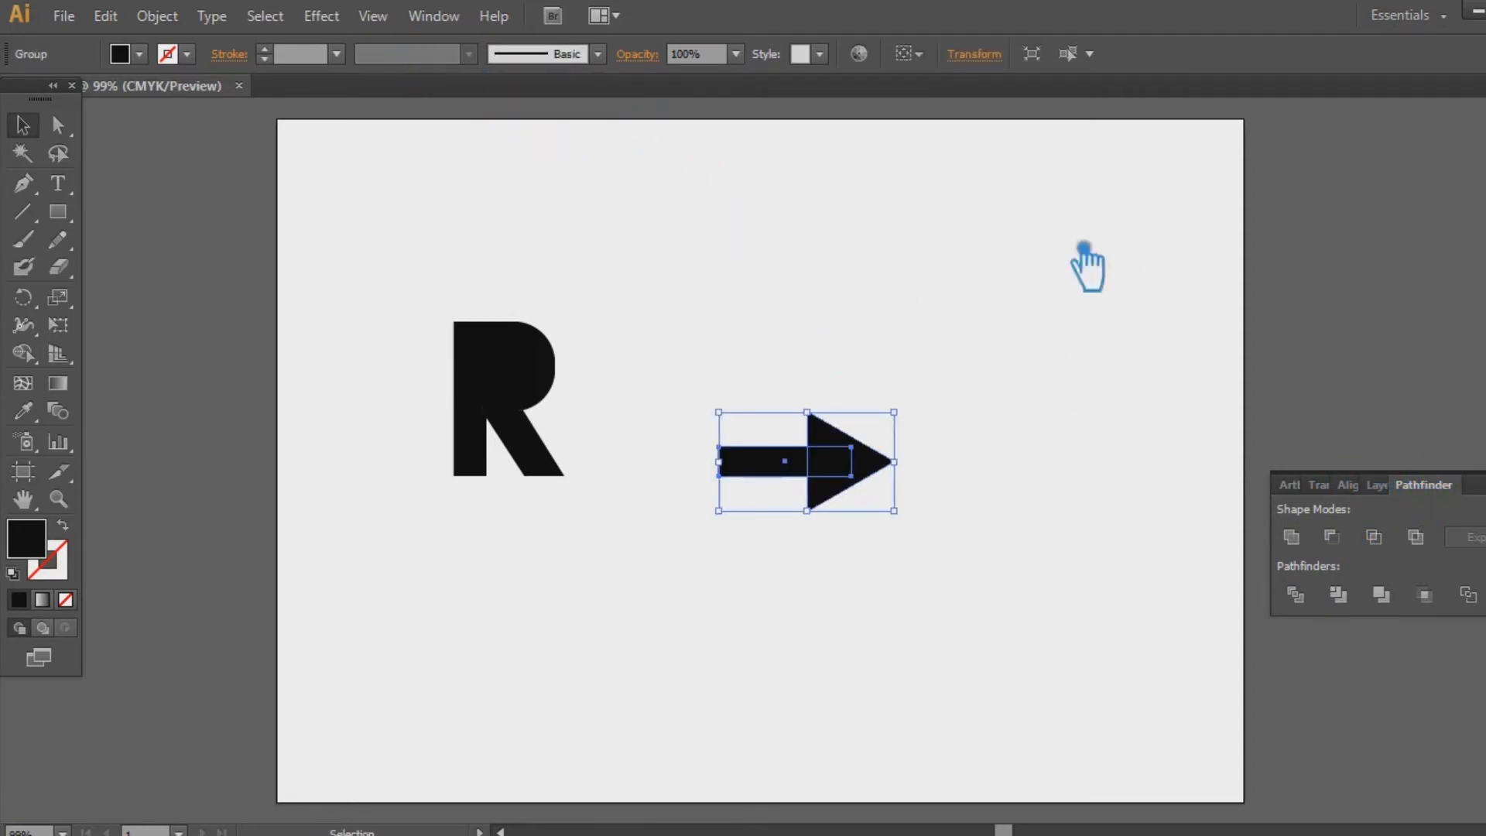
click(434, 20)
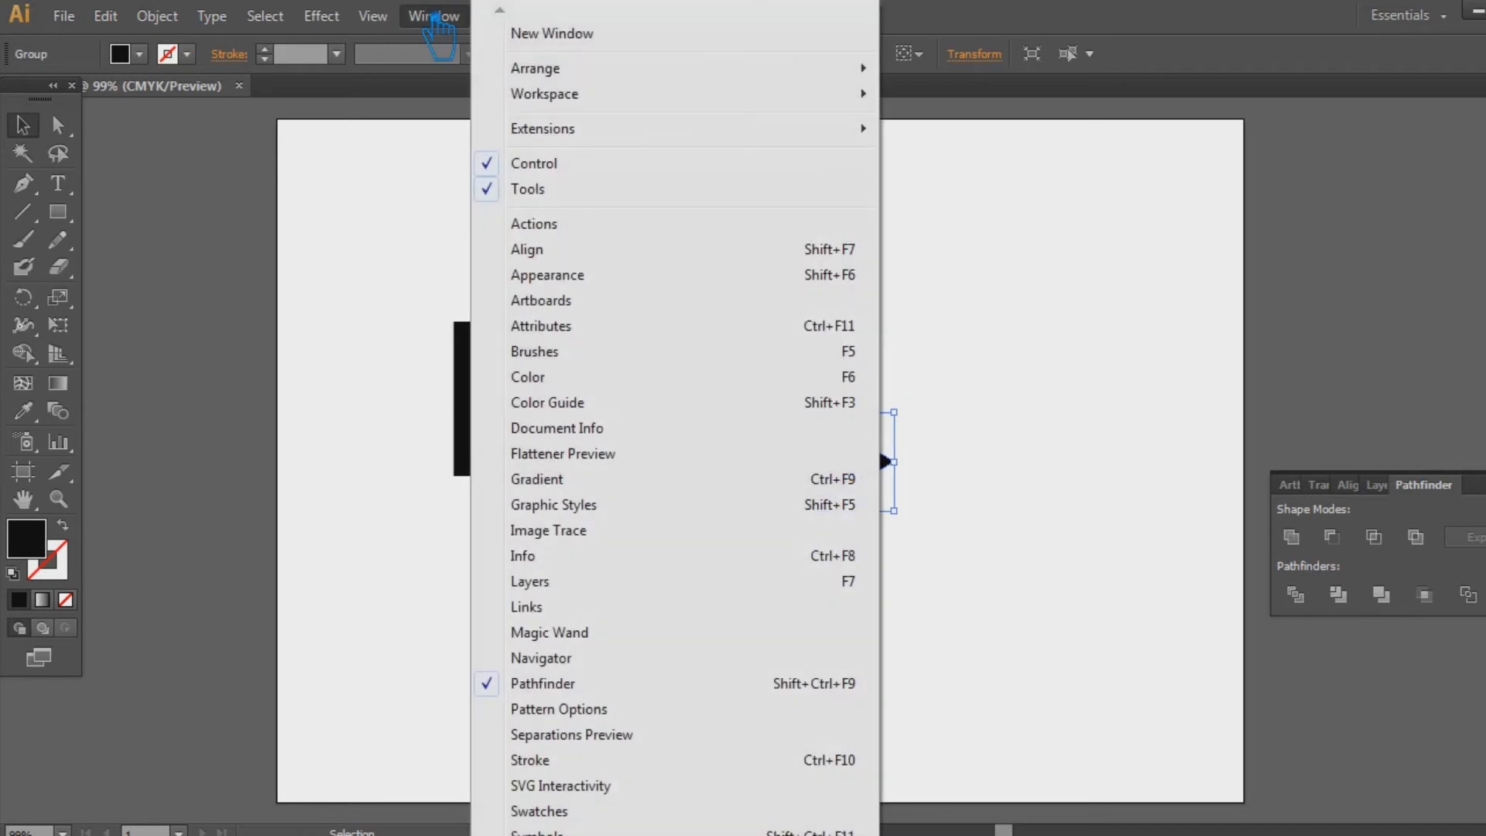
click(570, 251)
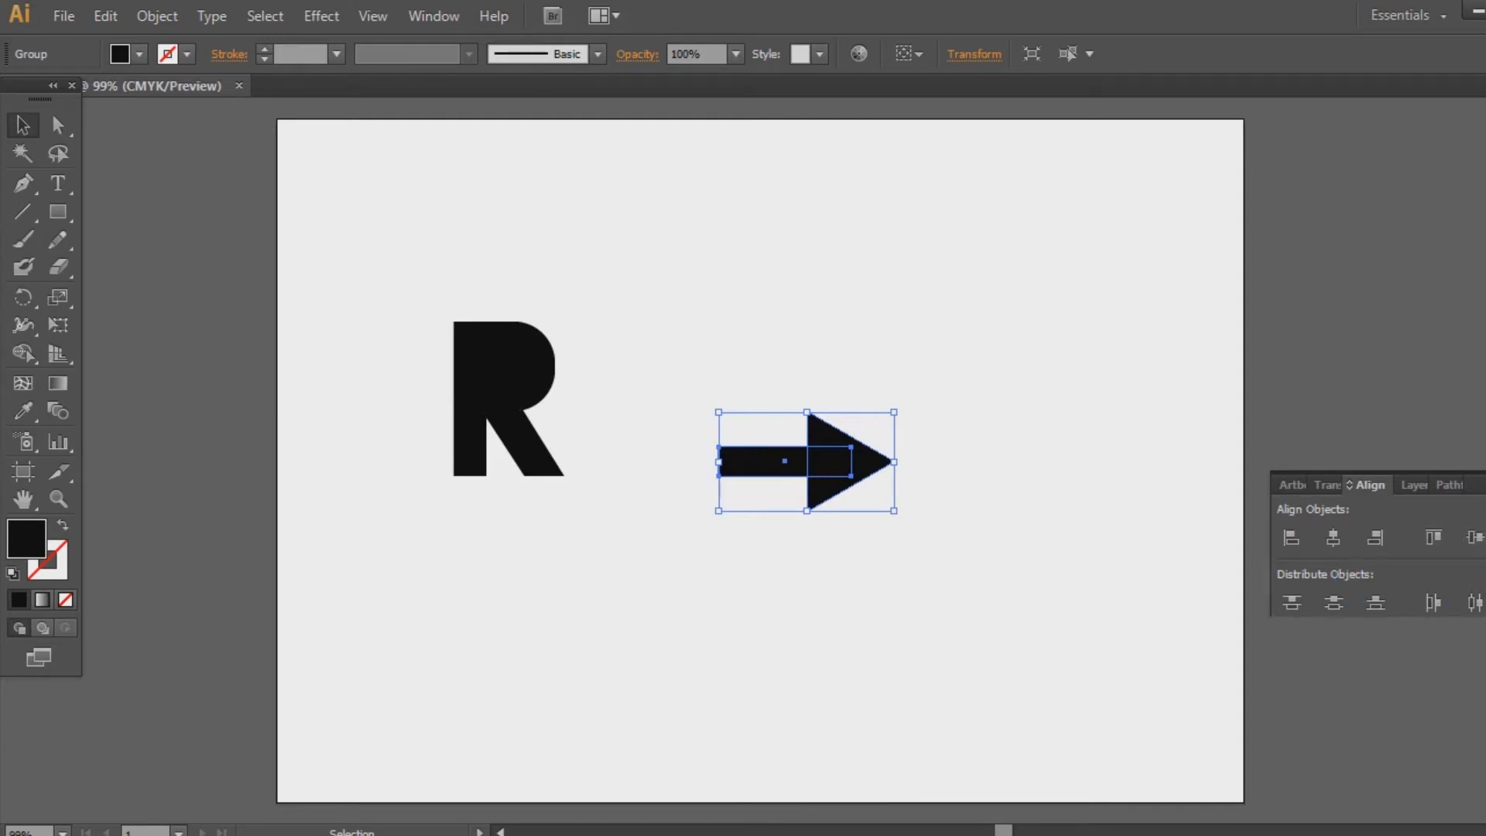
click(1448, 484)
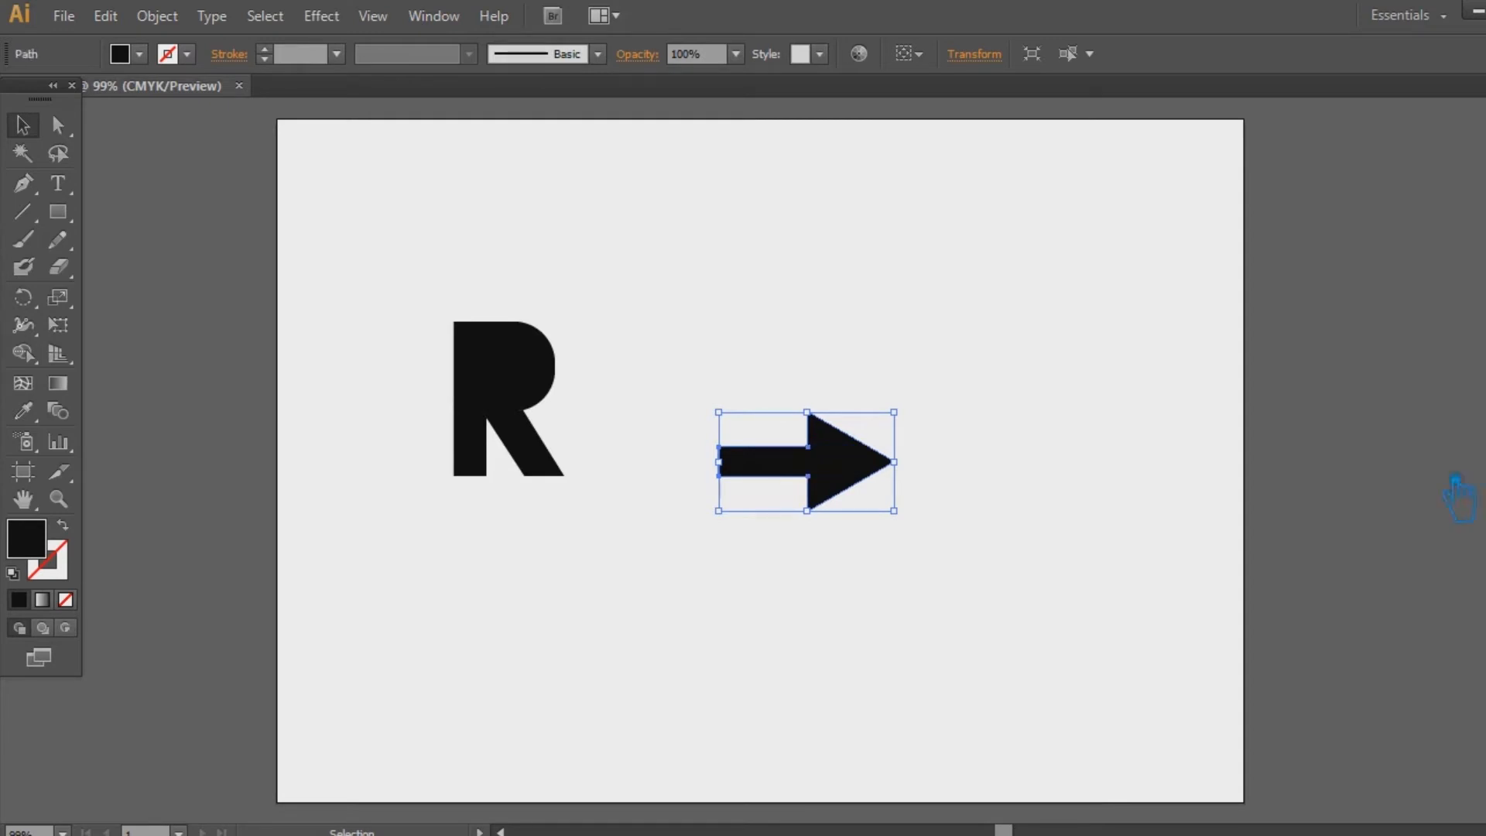
Scale the arrow down and place it just left of the letter R's upper part.
click(1055, 448)
drag(728, 456, 449, 407)
Try to unite all pieces of the letter R with Pathfinder's Unite operation.
click(498, 319)
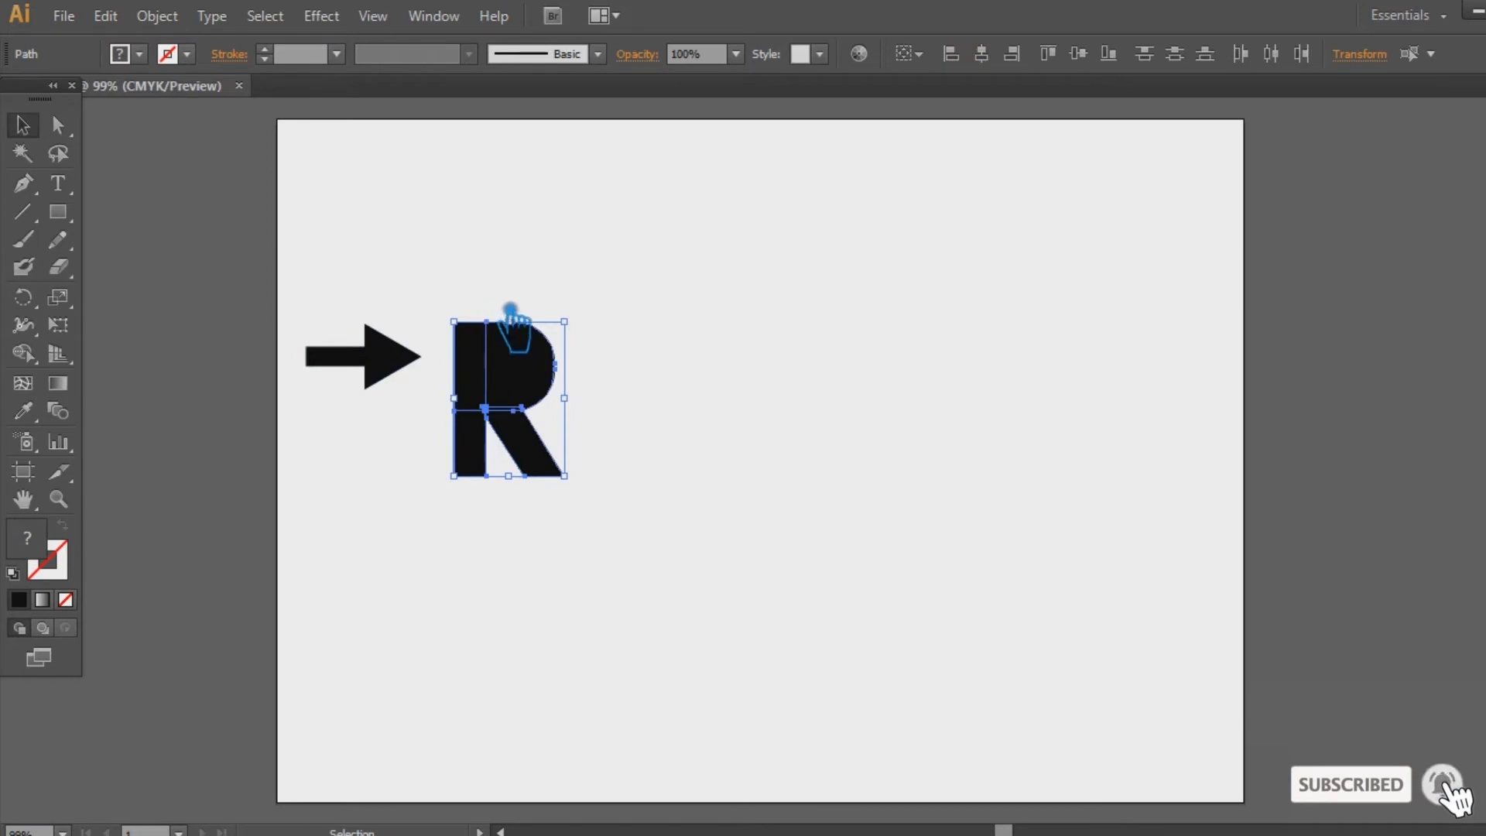
key(F7)
key(ctrl+shift+F9)
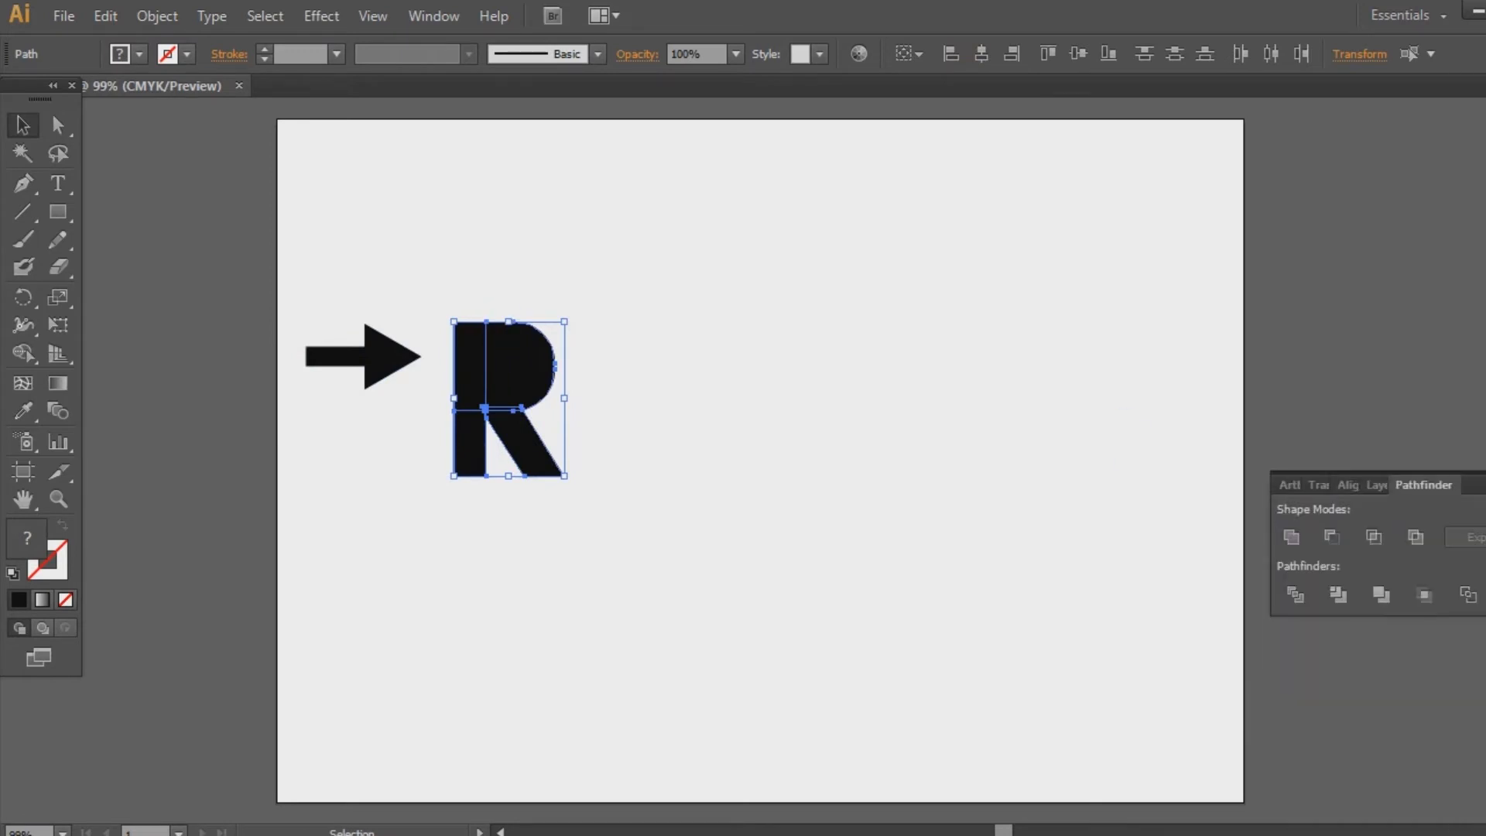
click(1292, 538)
key(ctrl+z)
Delete the unfilled piece between the R's legs and unite the remaining R pieces into one shape.
click(958, 505)
click(519, 480)
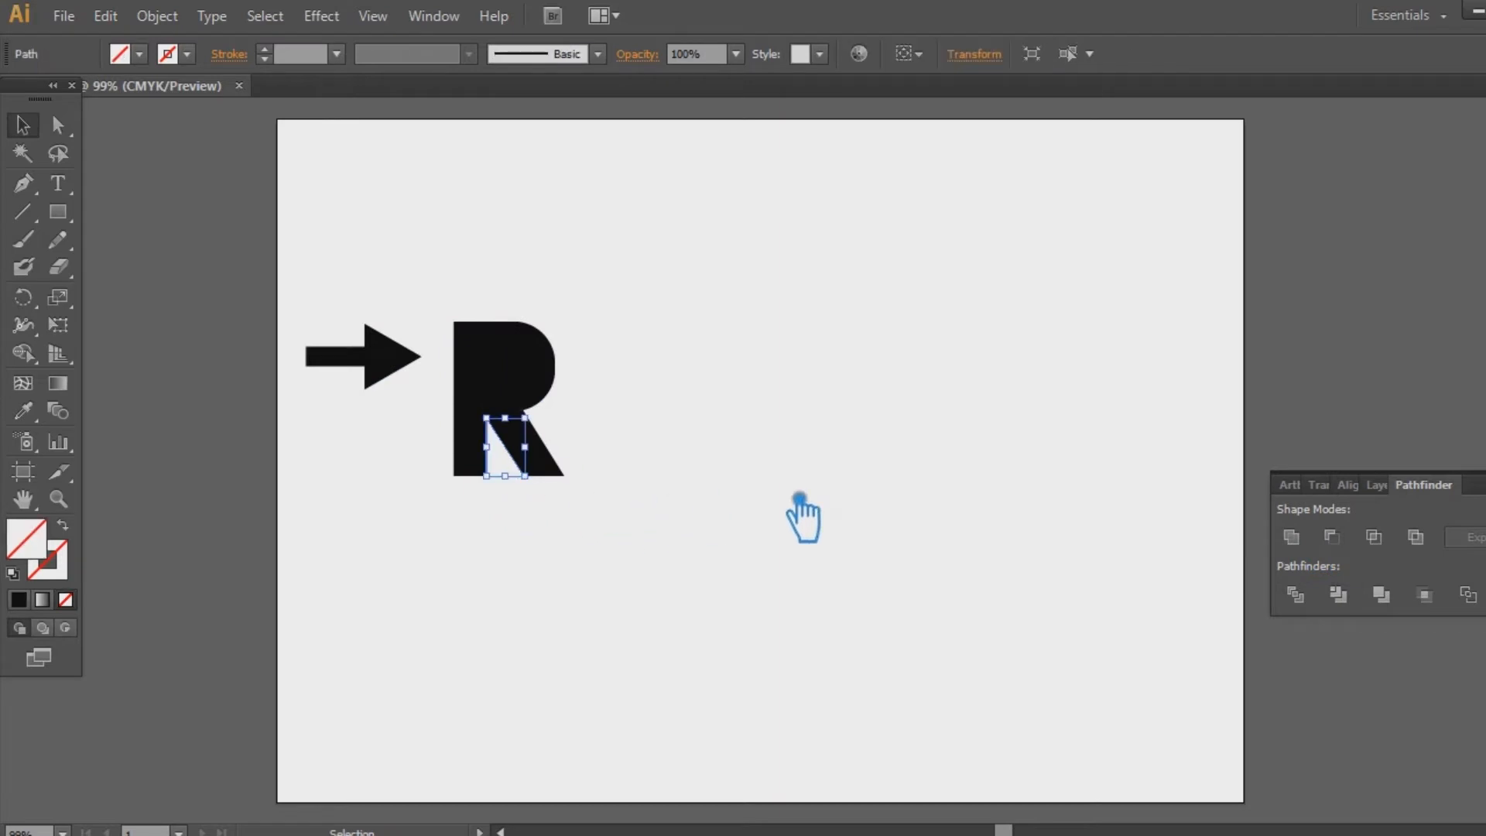
key(Delete)
drag(733, 530, 496, 303)
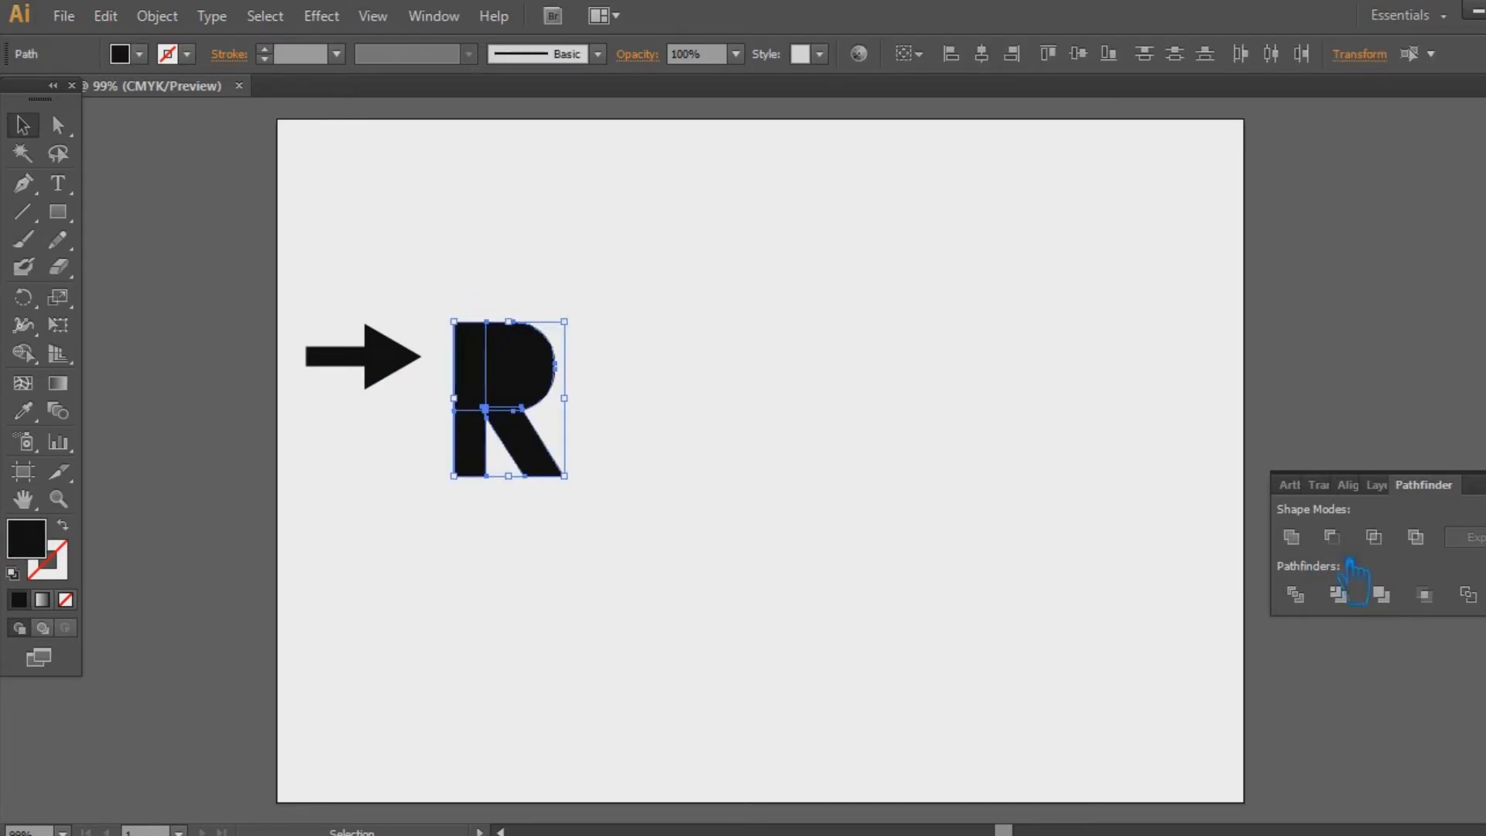
click(1306, 543)
click(1061, 464)
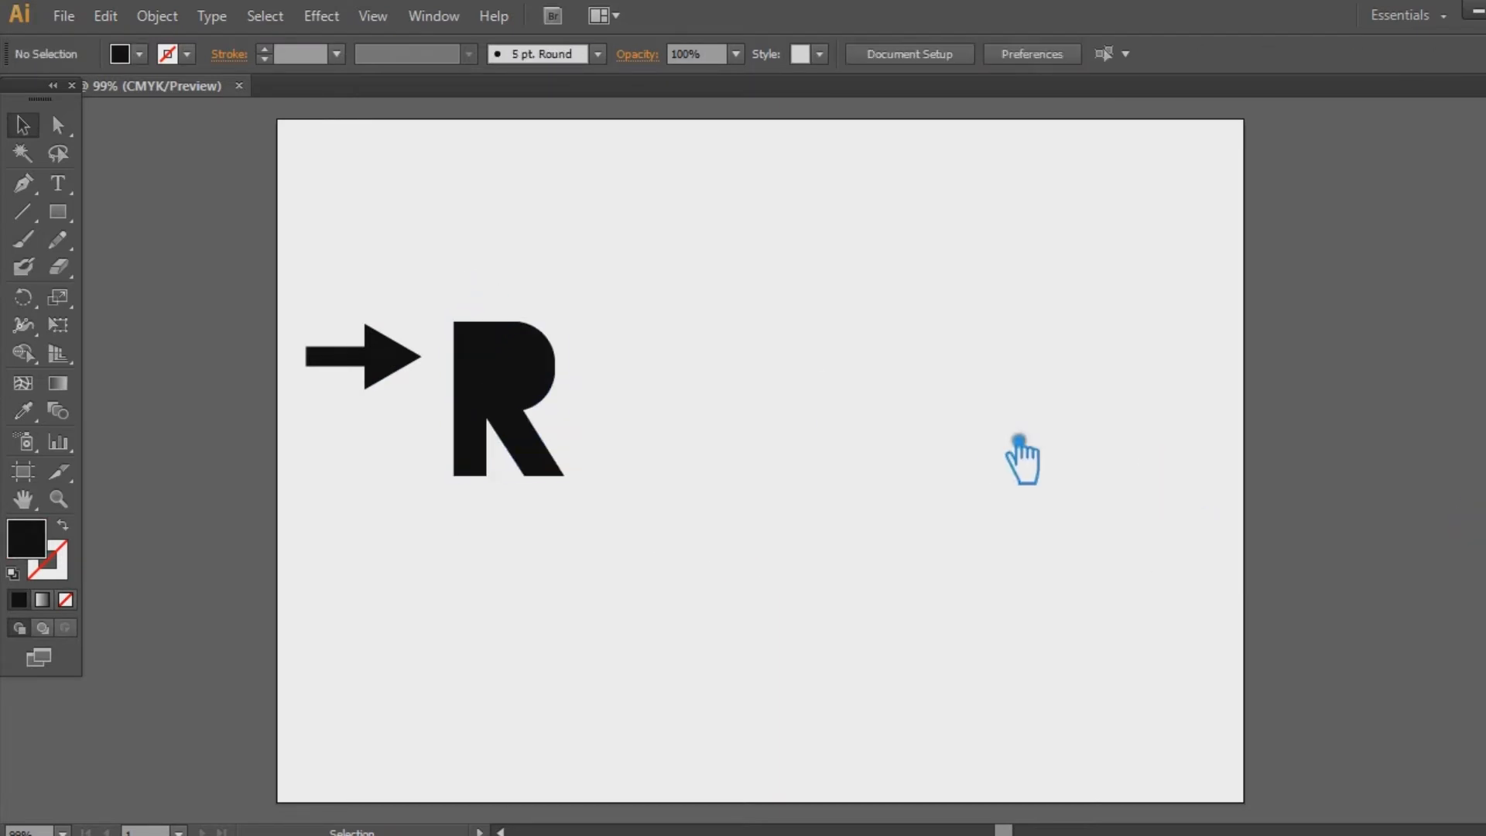
Move the arrow onto the R's bowl, aligning the arrowhead's flat edge with the vertical bar's inner edge.
drag(391, 387, 504, 399)
key(a)
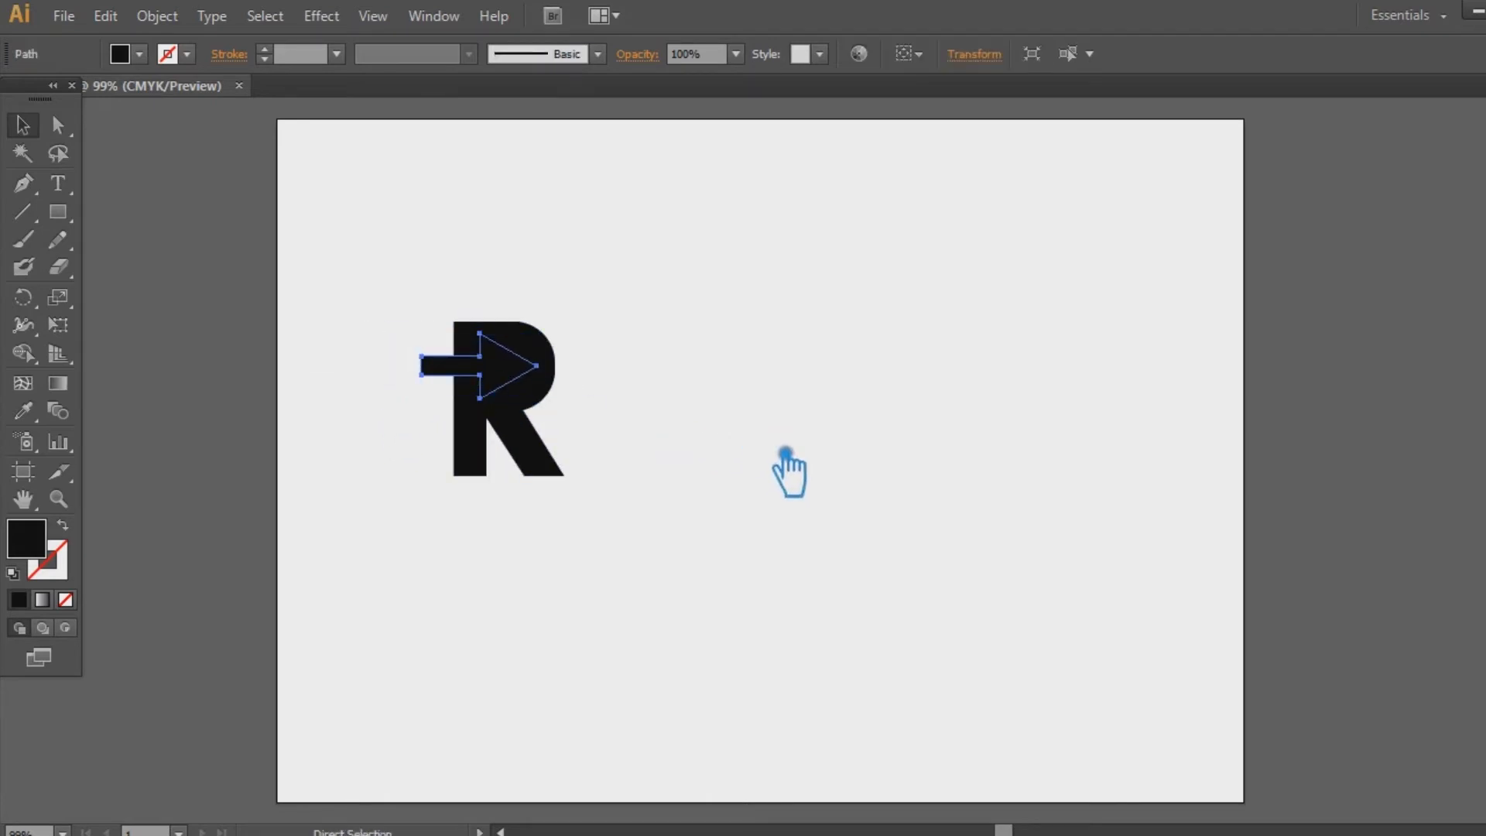
key(ctrl+1)
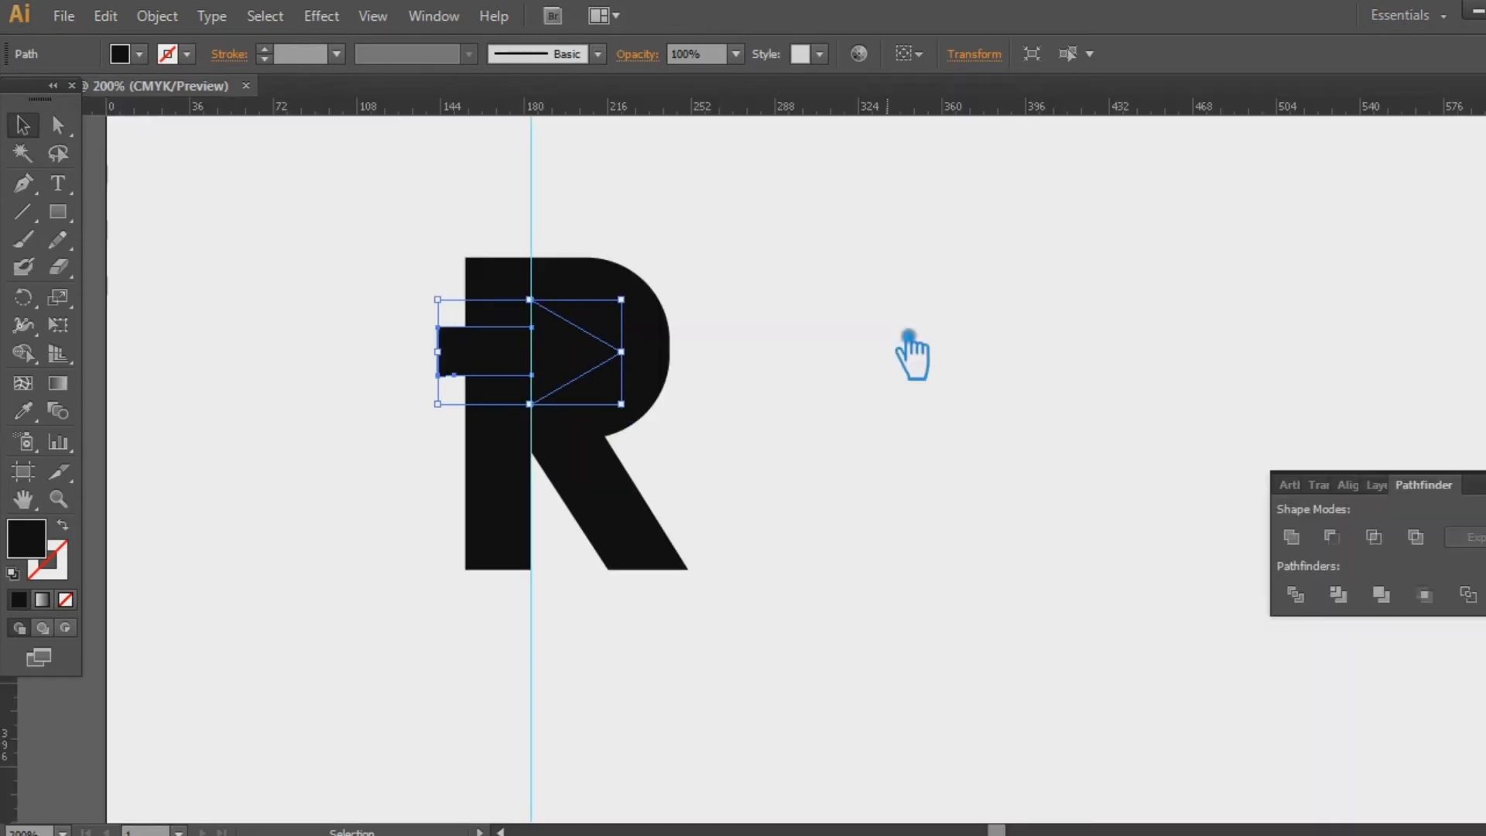
drag(869, 632, 758, 529)
Recolor the arrow dark gray with the Eyedropper so it stands out against the black R.
click(608, 387)
click(24, 411)
click(106, 775)
click(23, 124)
click(957, 427)
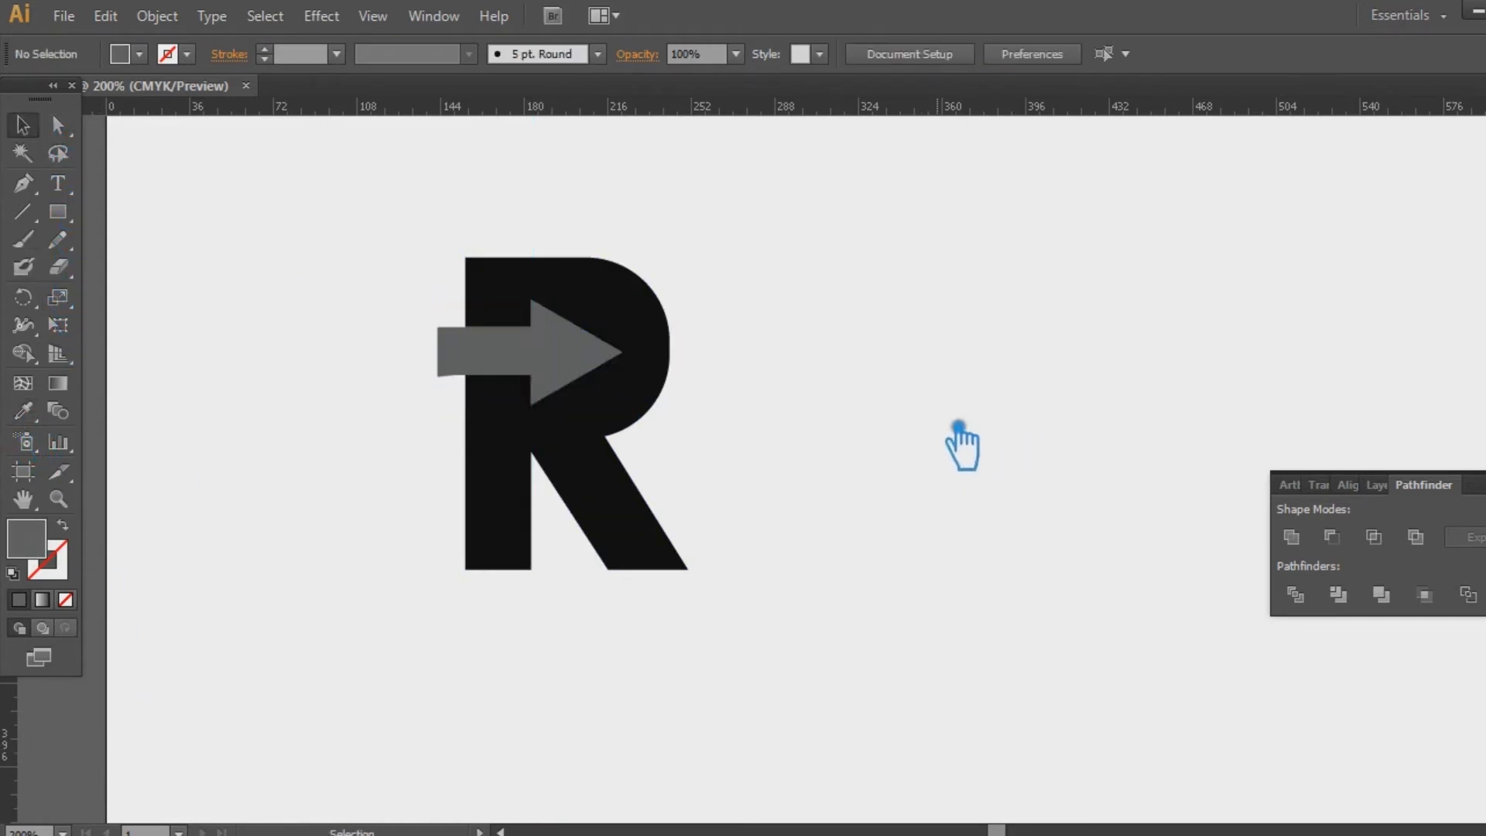
Try nudging the gray arrow slightly lower within the letter R.
click(588, 354)
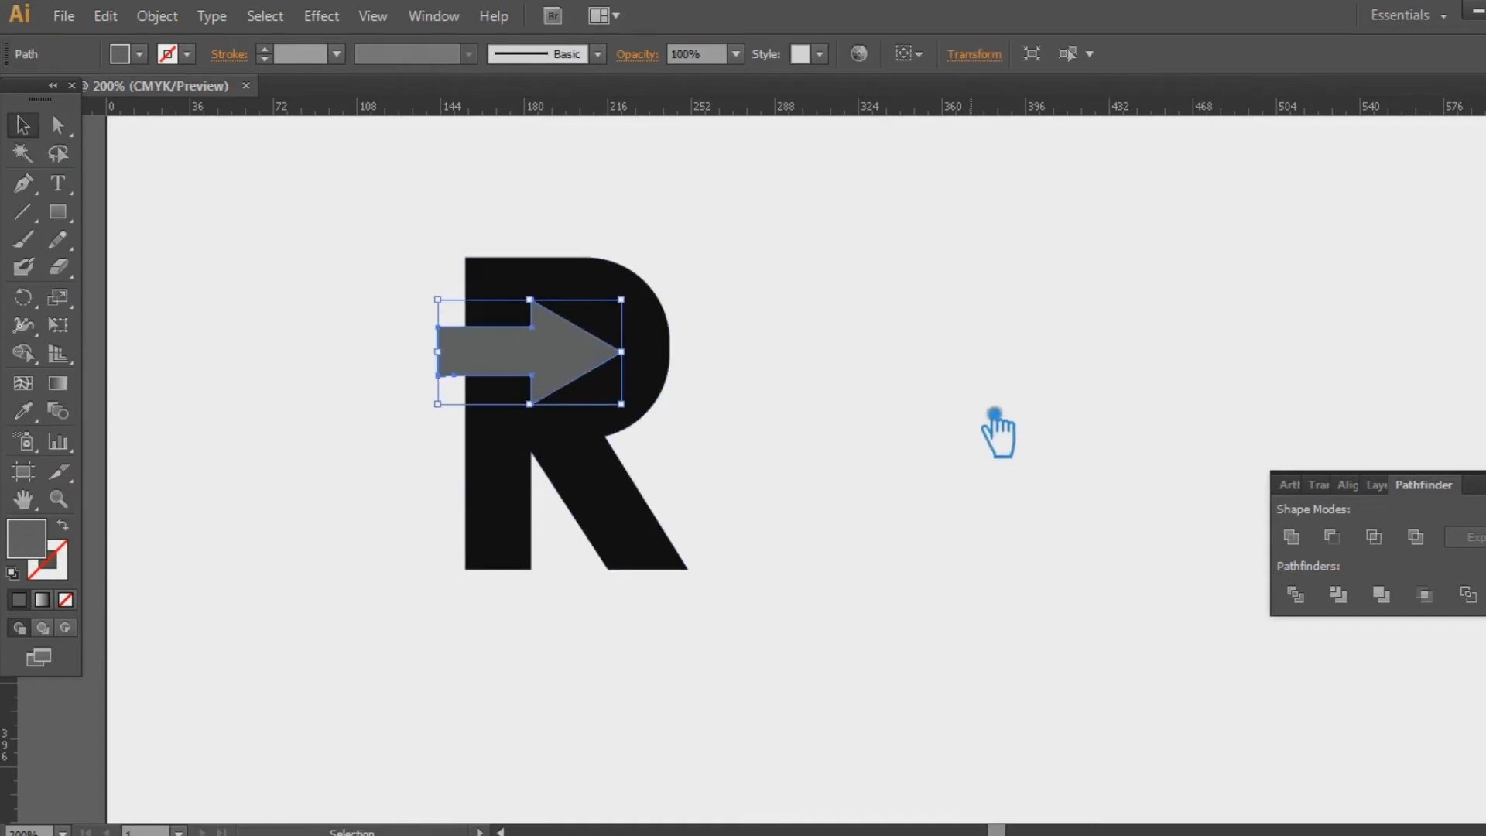
click(995, 416)
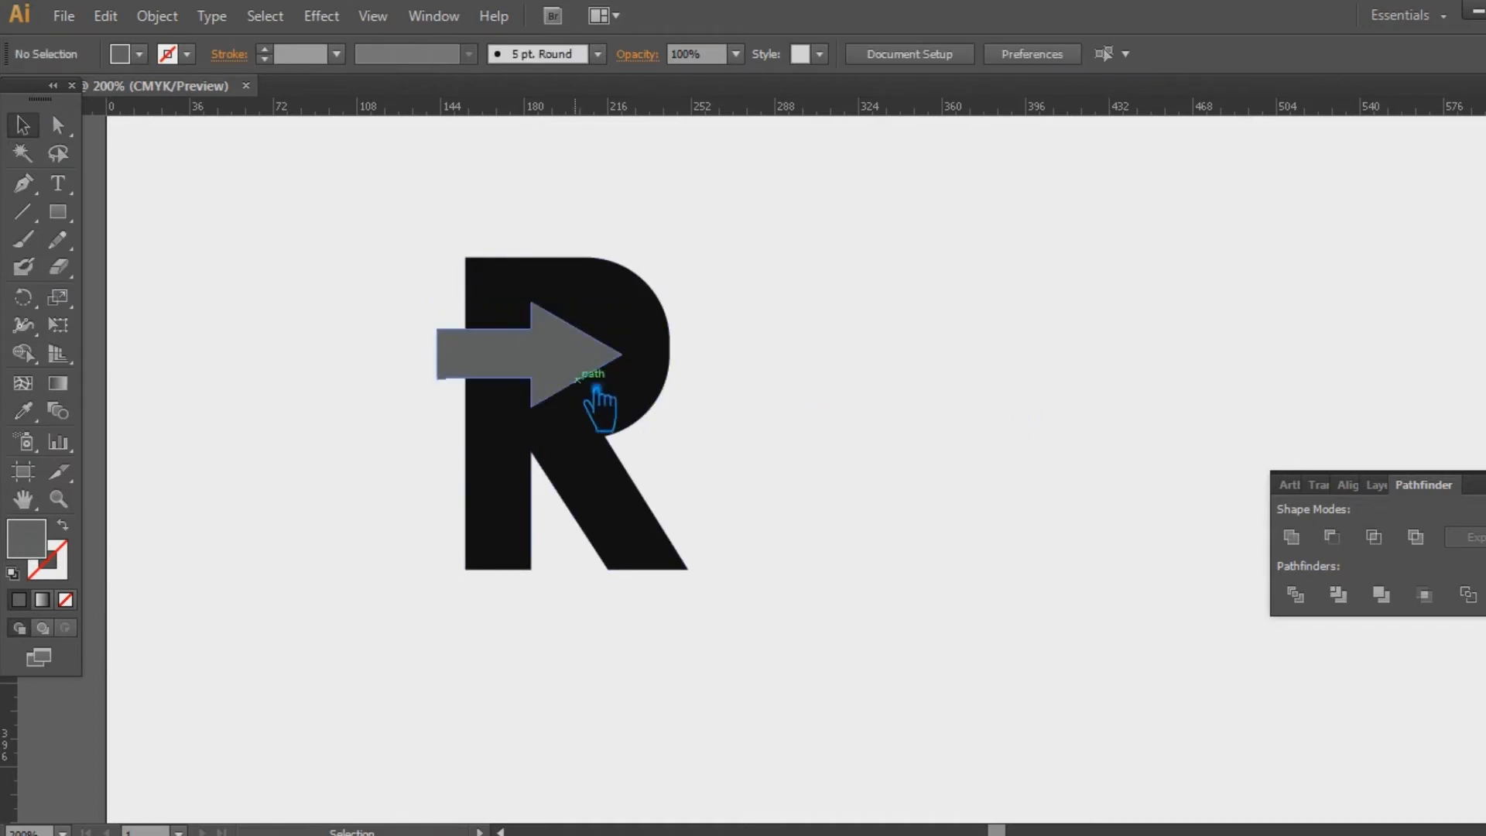
click(592, 360)
click(906, 372)
Cut the arrow out of the letter R with Pathfinder's Minus Front operation.
drag(881, 671, 375, 319)
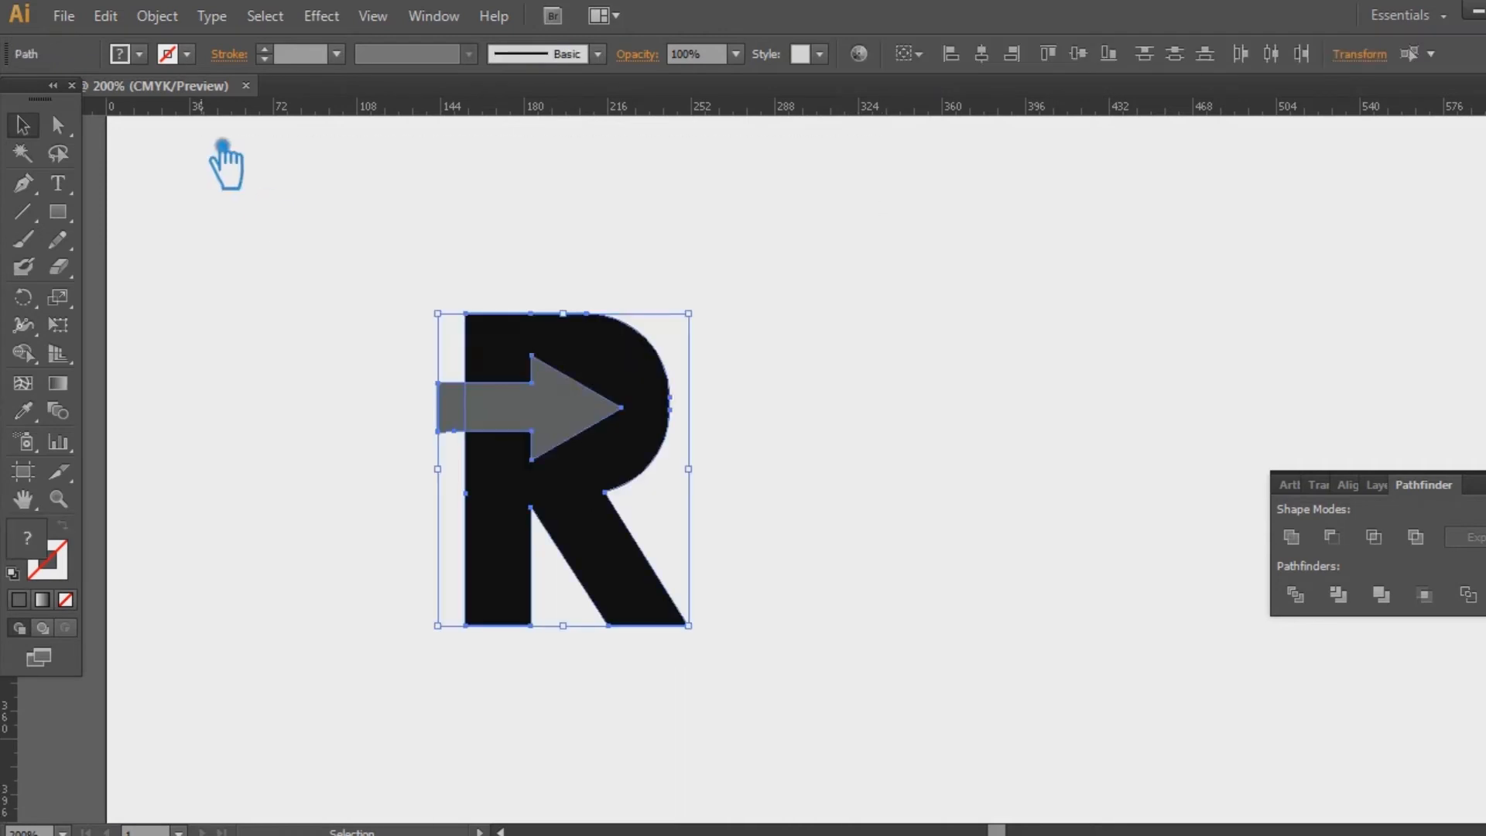
click(1341, 545)
click(1484, 475)
click(1385, 438)
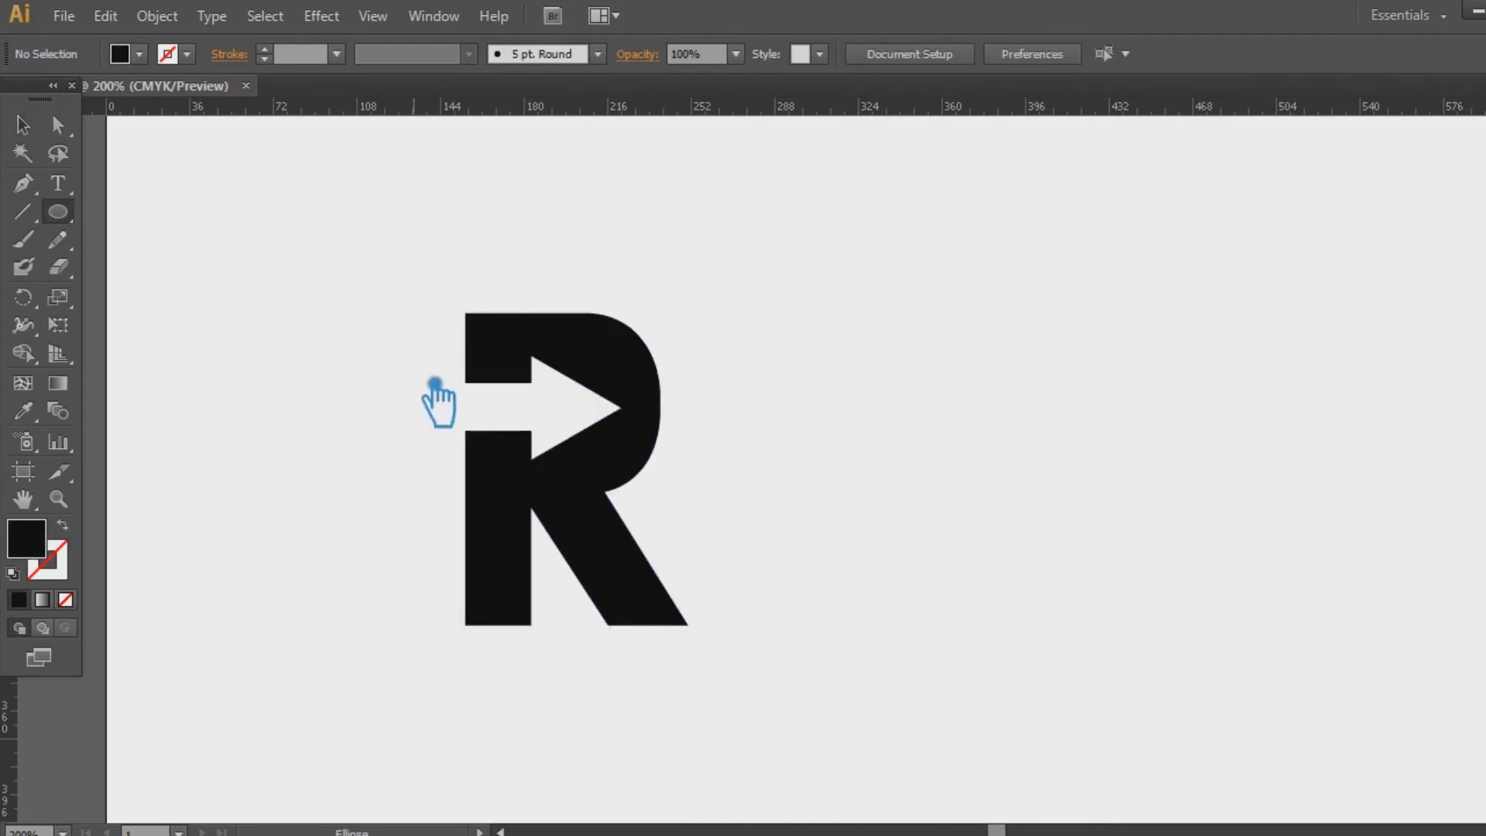
Draw a tall, narrow ellipse and place it, tilted diagonally, over the upper part of the R.
drag(220, 204, 378, 508)
click(23, 125)
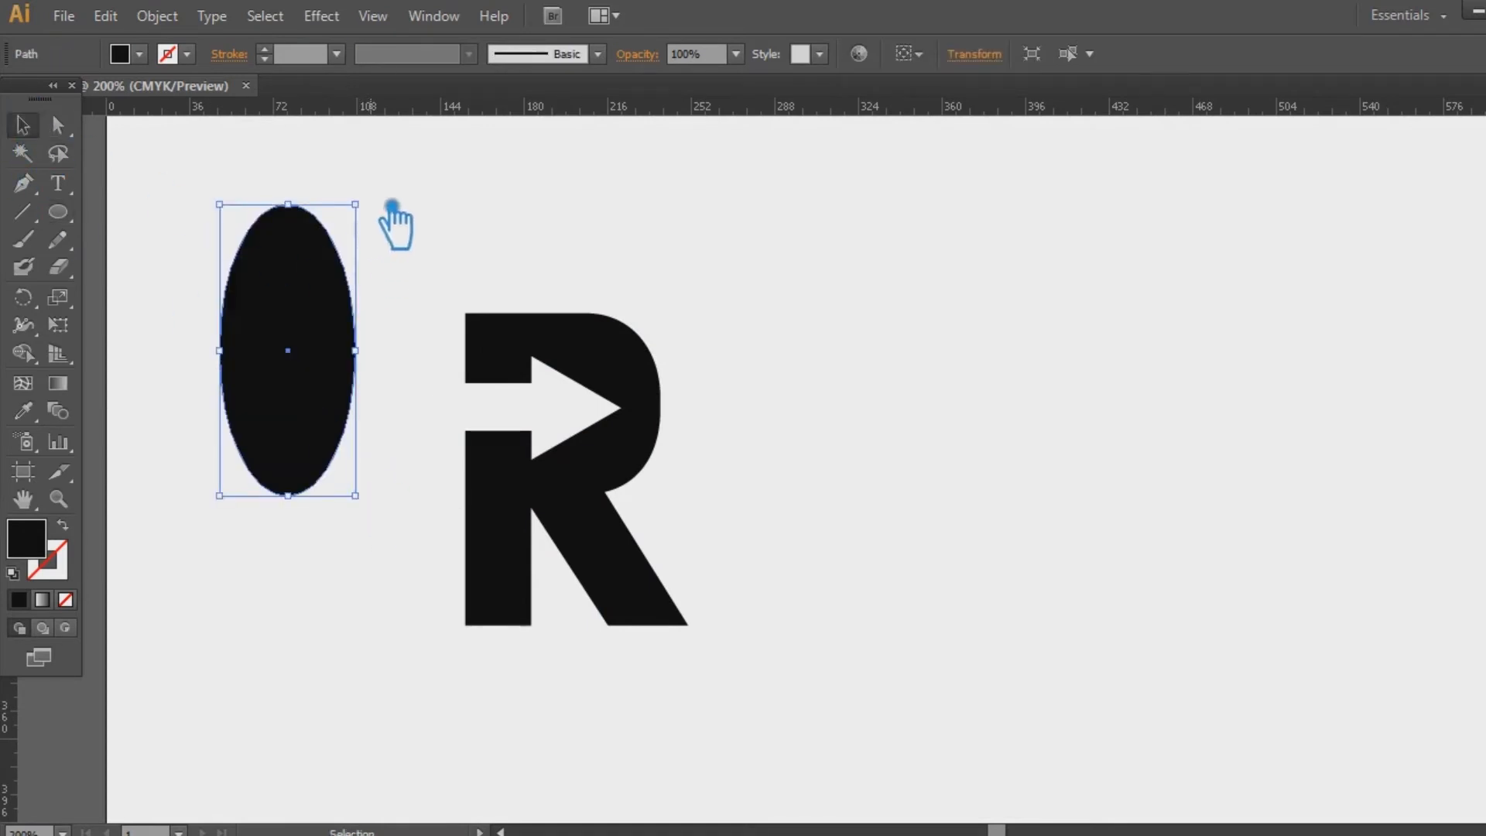
drag(386, 205, 294, 174)
drag(314, 361, 582, 427)
Fill the tilted ellipse with dark gray and place a smaller copy inside it, offset toward its upper-right edge.
click(24, 411)
click(101, 747)
click(30, 126)
mouse_move(546, 447)
mouse_down()
mouse_move(560, 430)
mouse_move(547, 428)
mouse_up()
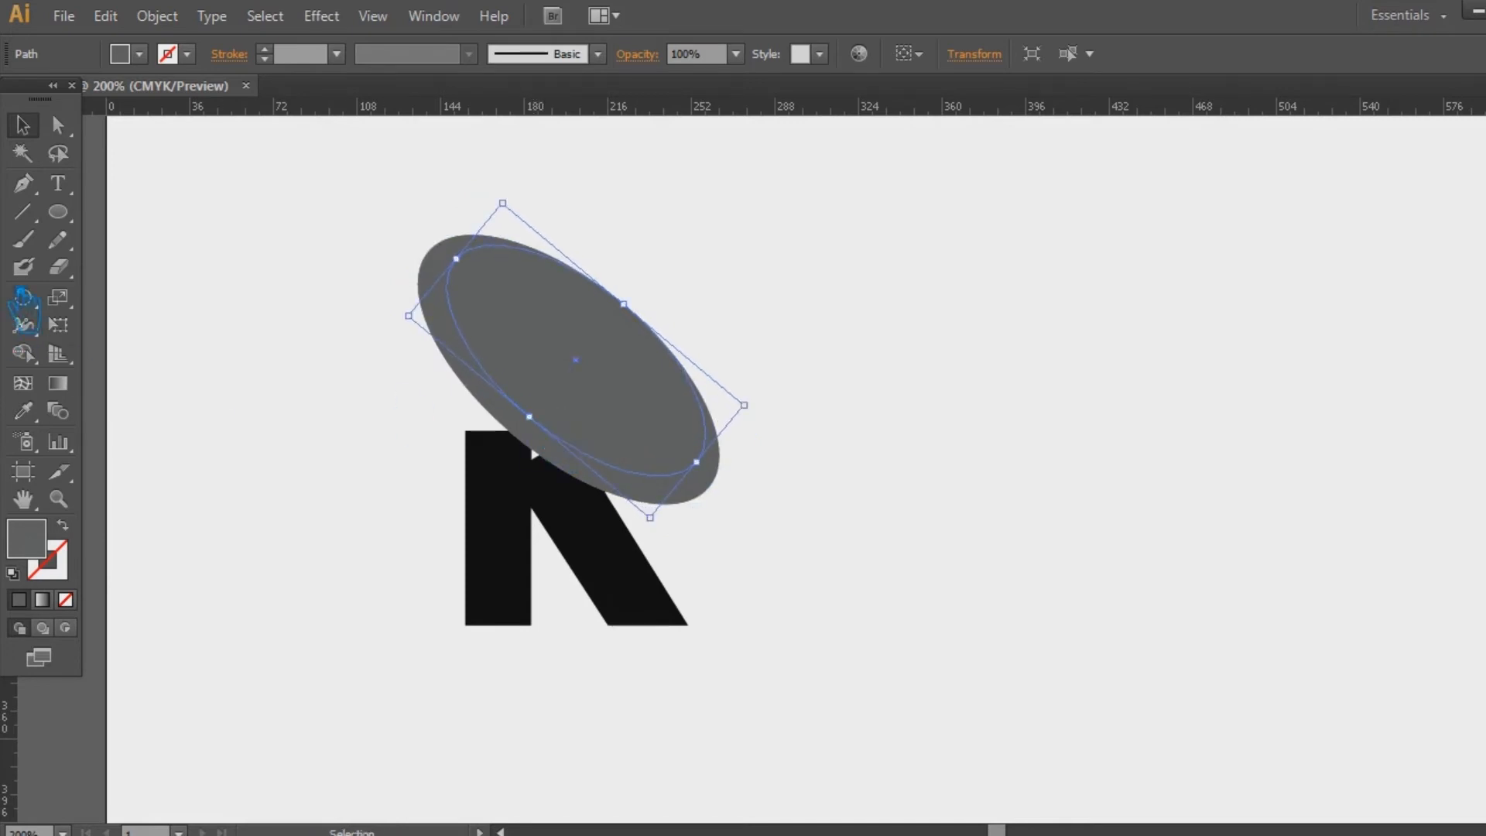
drag(567, 426, 554, 458)
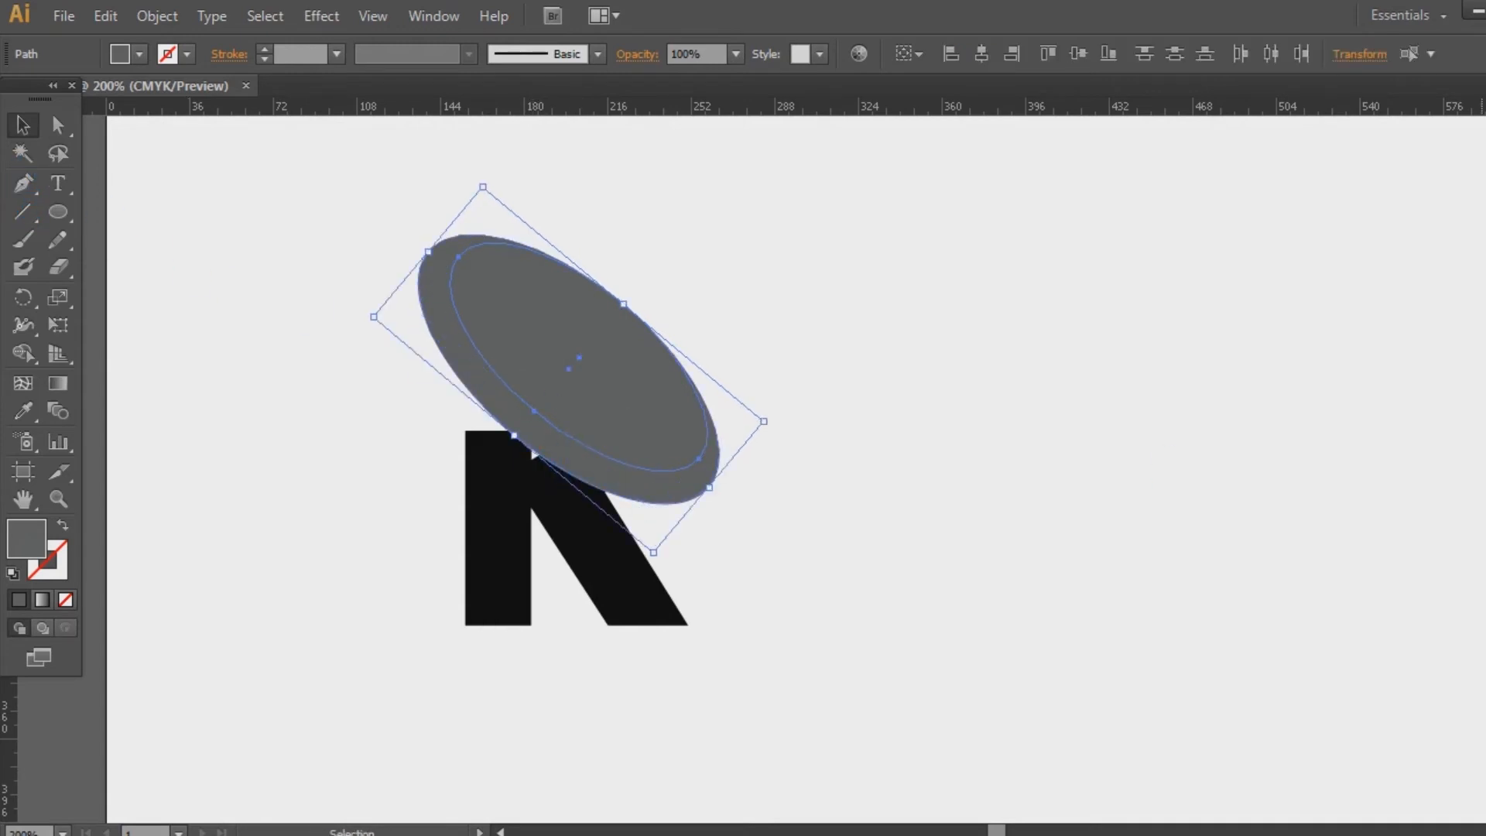
Try to subtract the smaller ellipse from the larger one with Pathfinder's Minus Front operation.
key(ctrl+shift+F9)
click(1345, 546)
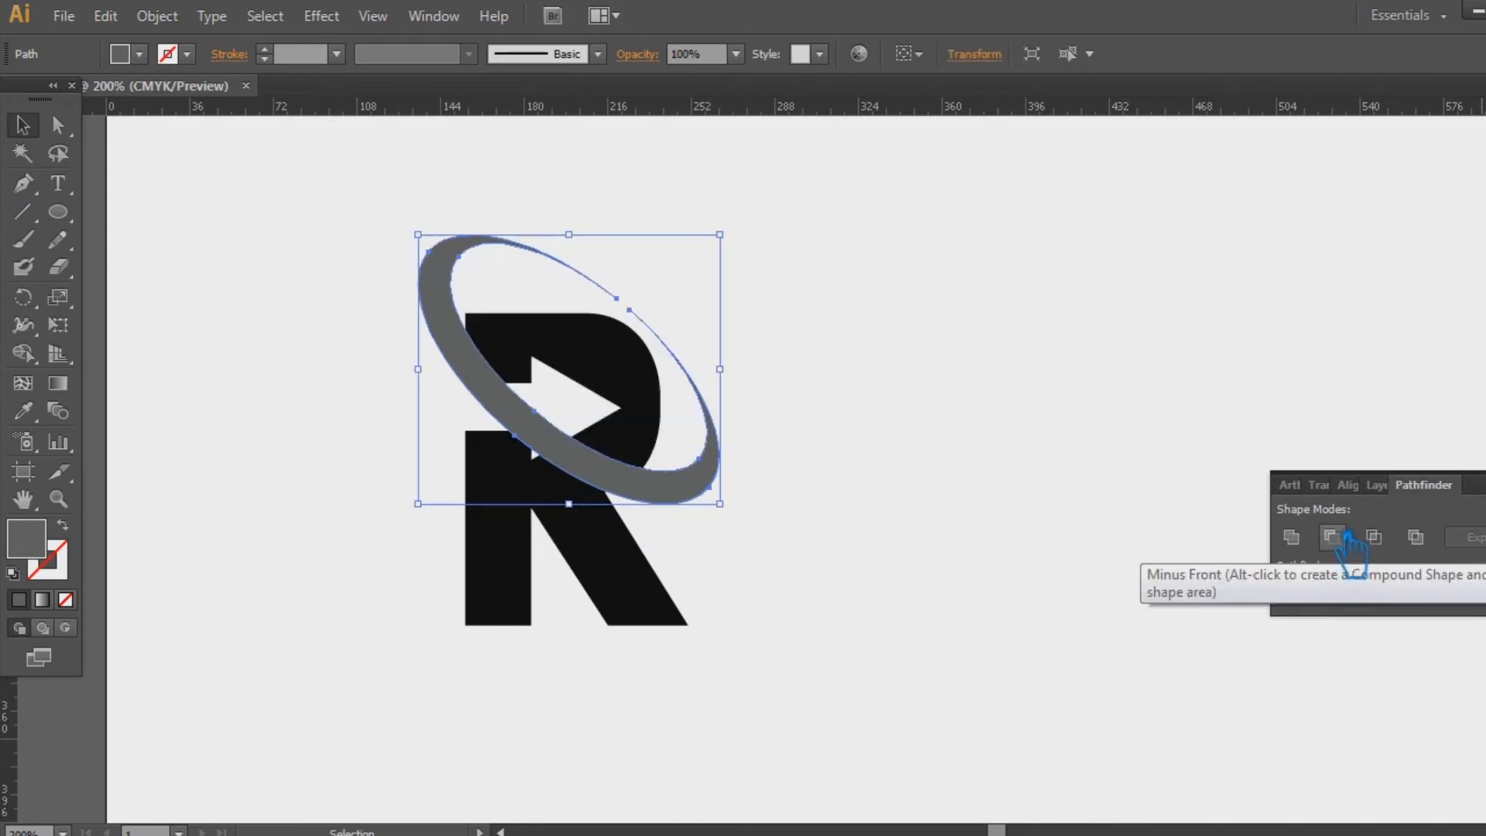
key(ctrl+z)
click(995, 464)
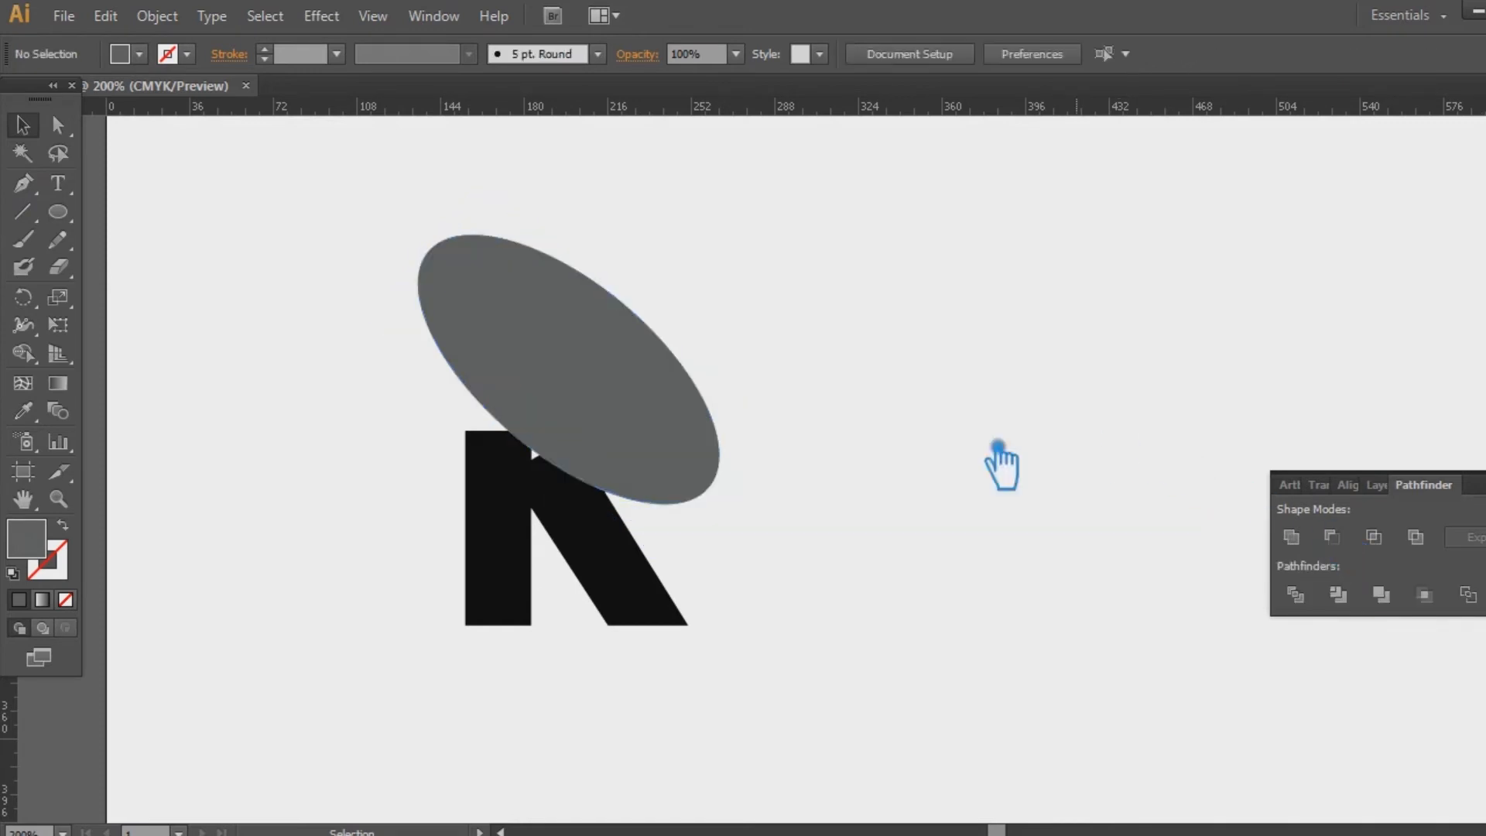
Nudge the smaller ellipse slightly up and to the right, and select both ellipses.
click(601, 418)
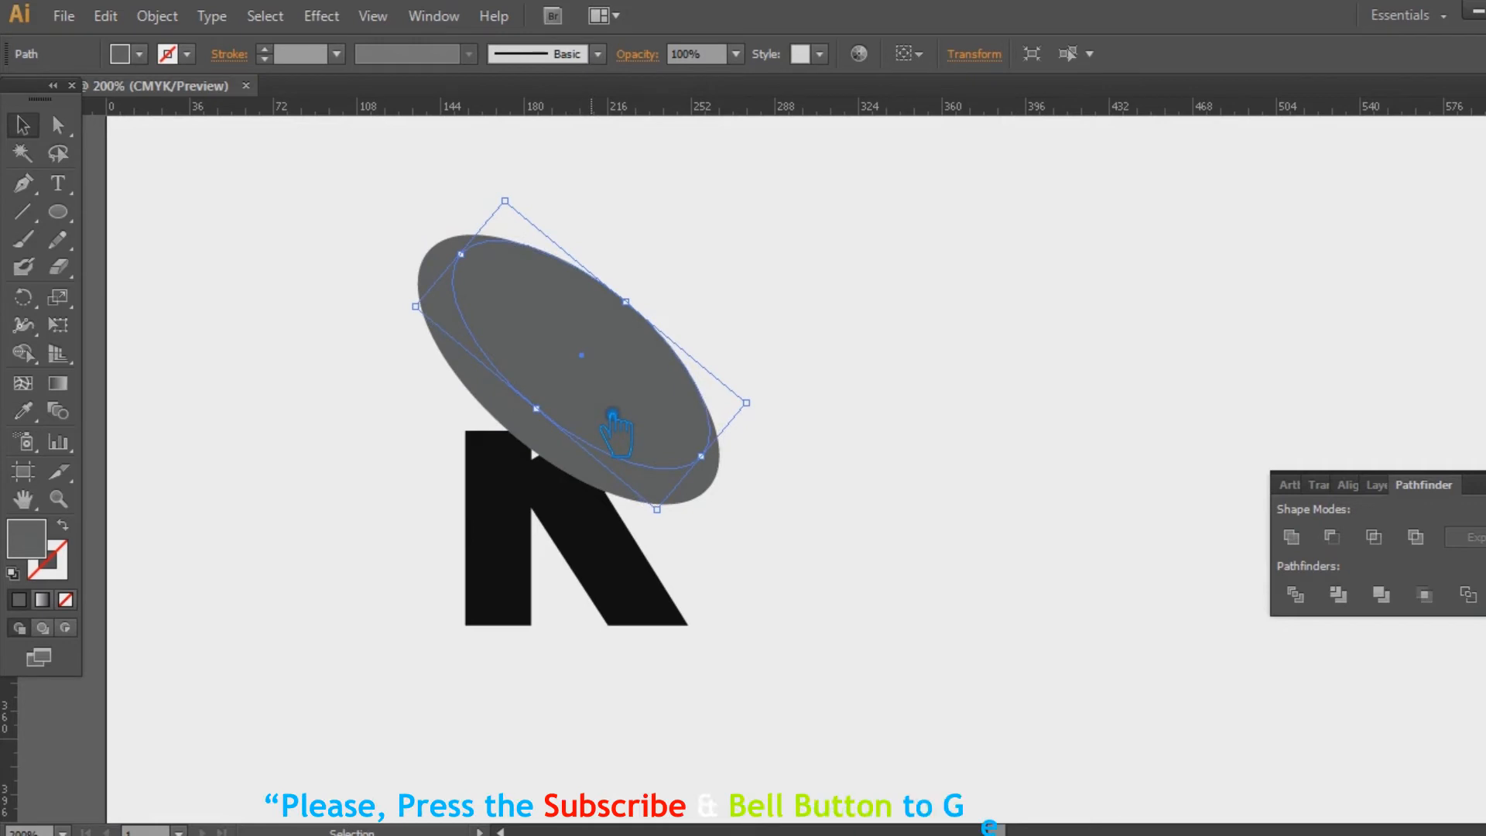
click(855, 439)
click(491, 317)
click(737, 298)
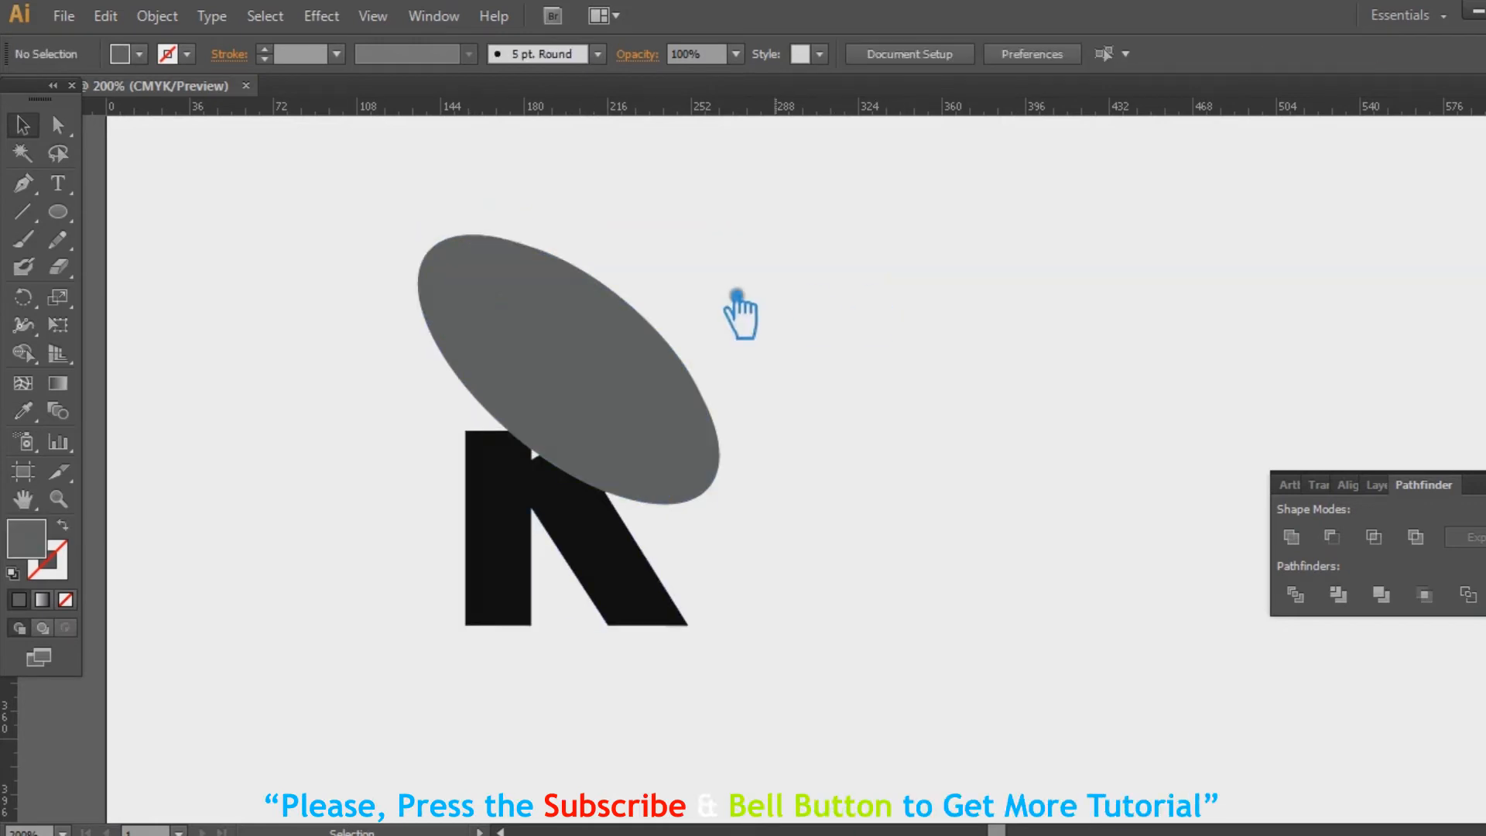
drag(467, 212, 543, 314)
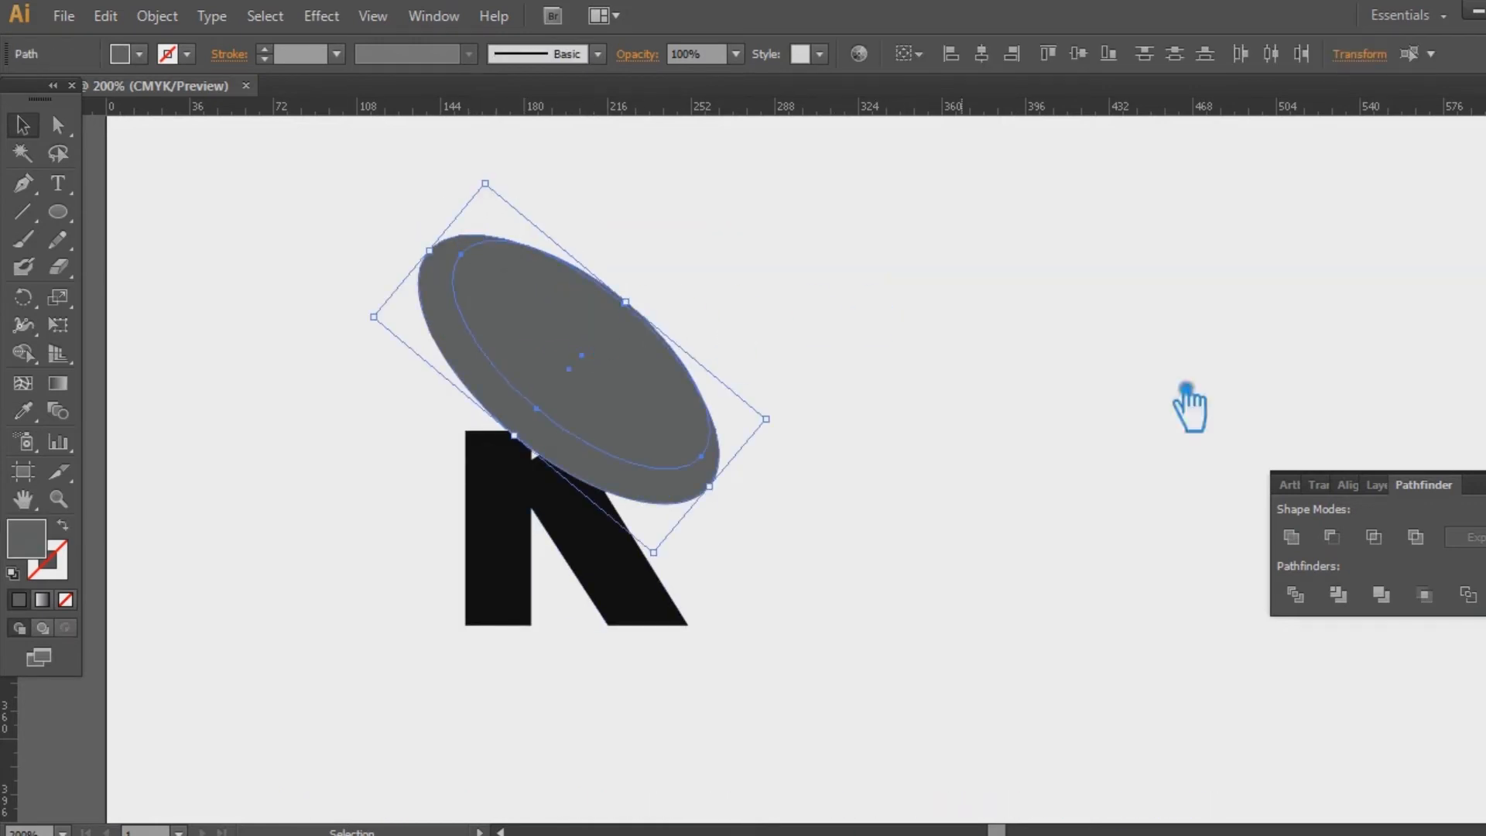
Subtract the smaller ellipse from the larger one with Minus Front, and reposition the crescent lower across the R with a slightly flatter tilt.
click(1345, 550)
click(1466, 464)
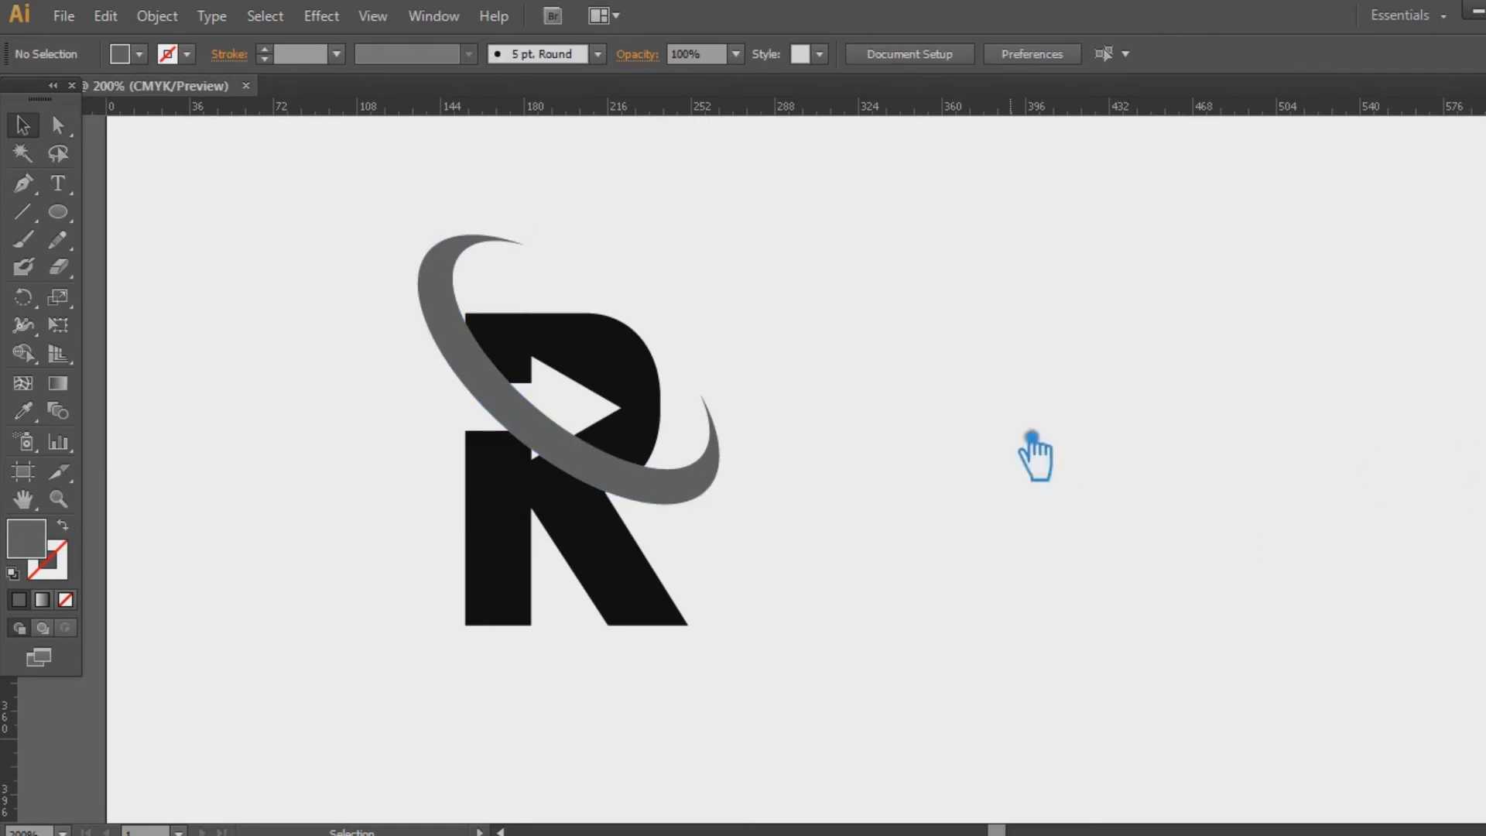
drag(694, 496, 677, 513)
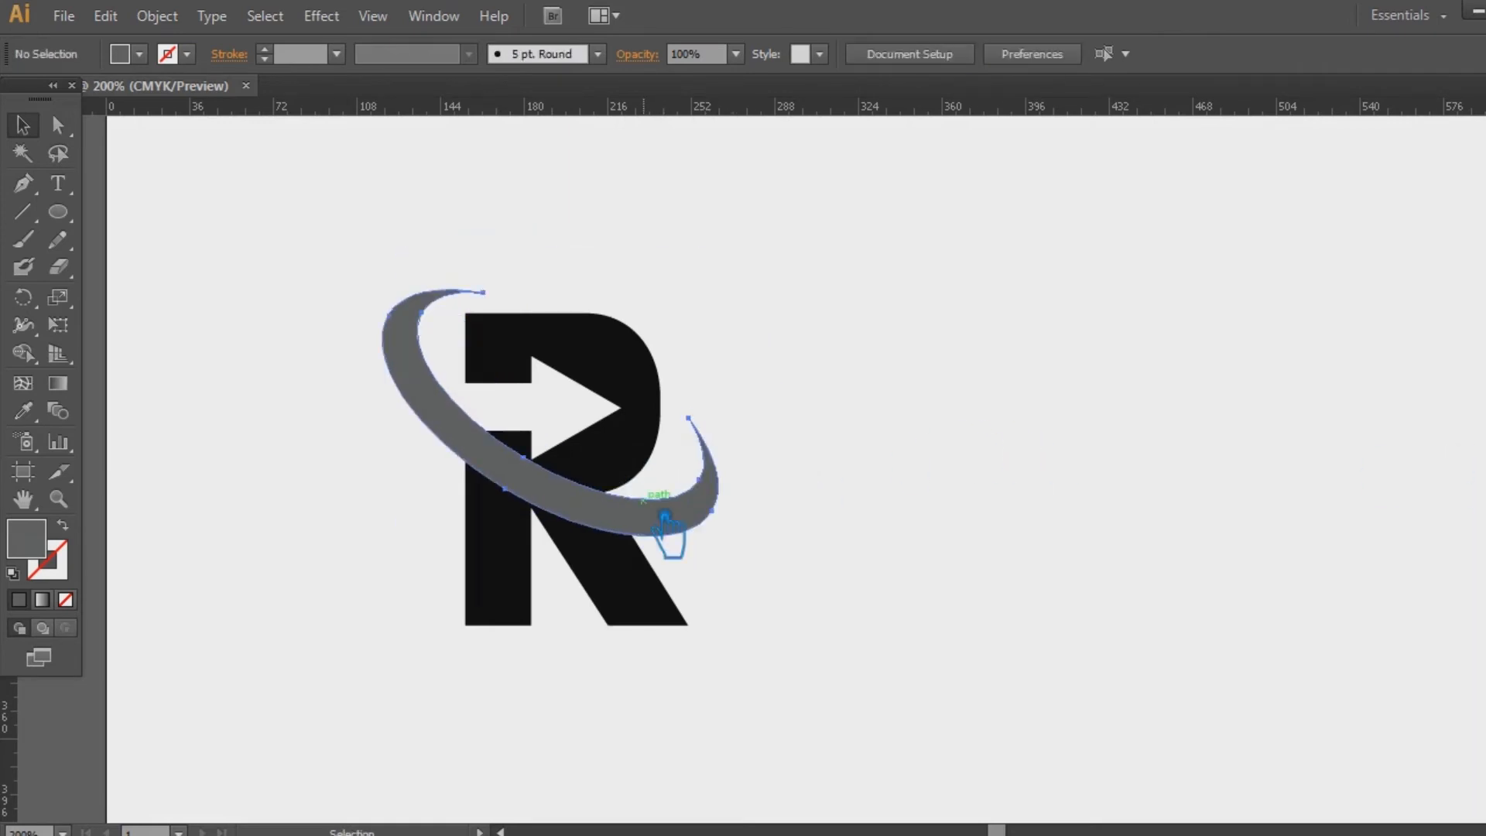
Create an offset path of 5 px with miter joins around the gray crescent.
click(677, 506)
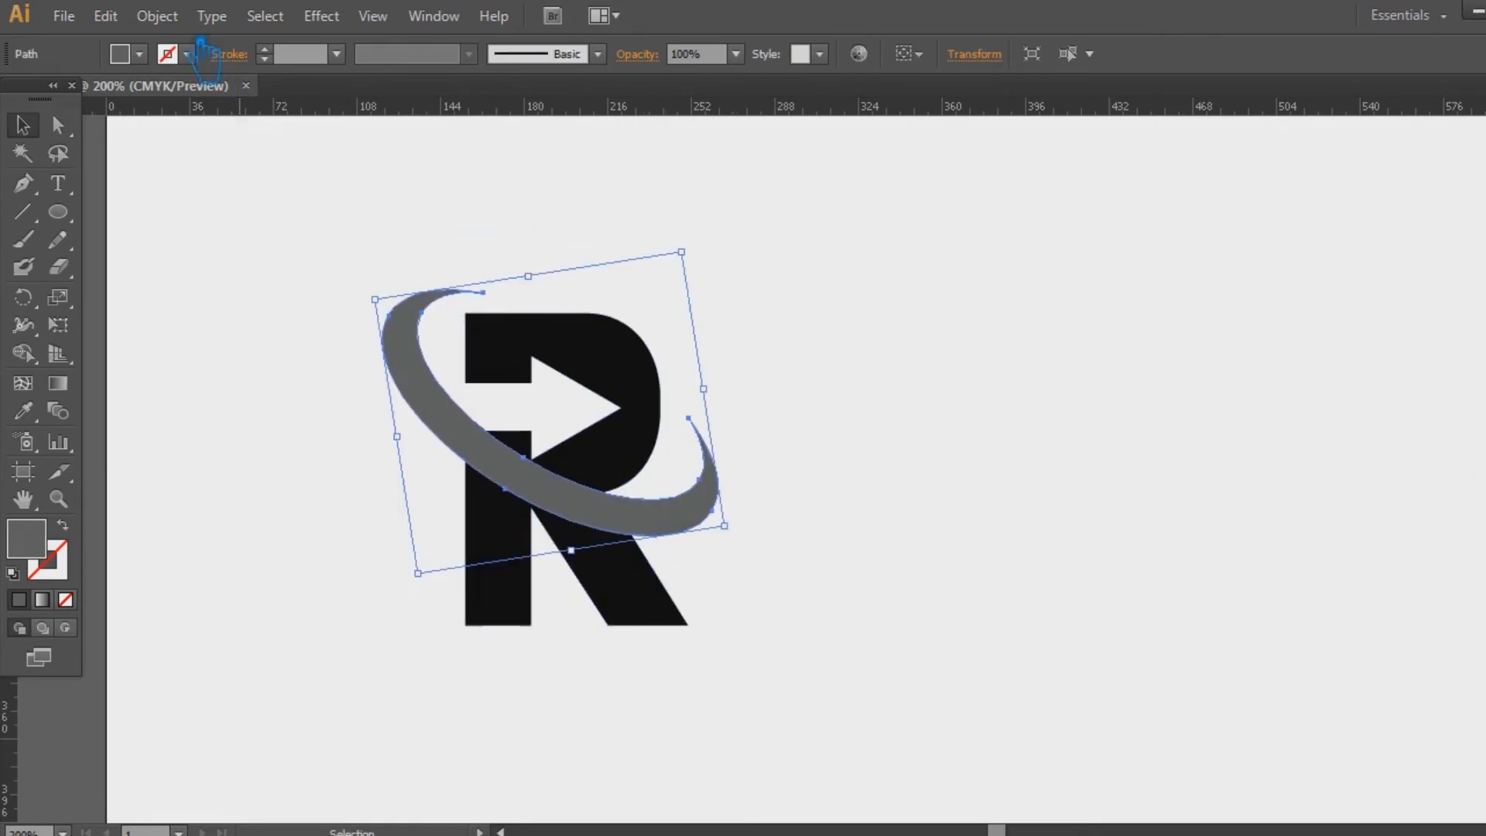
click(157, 16)
mouse_move(258, 492)
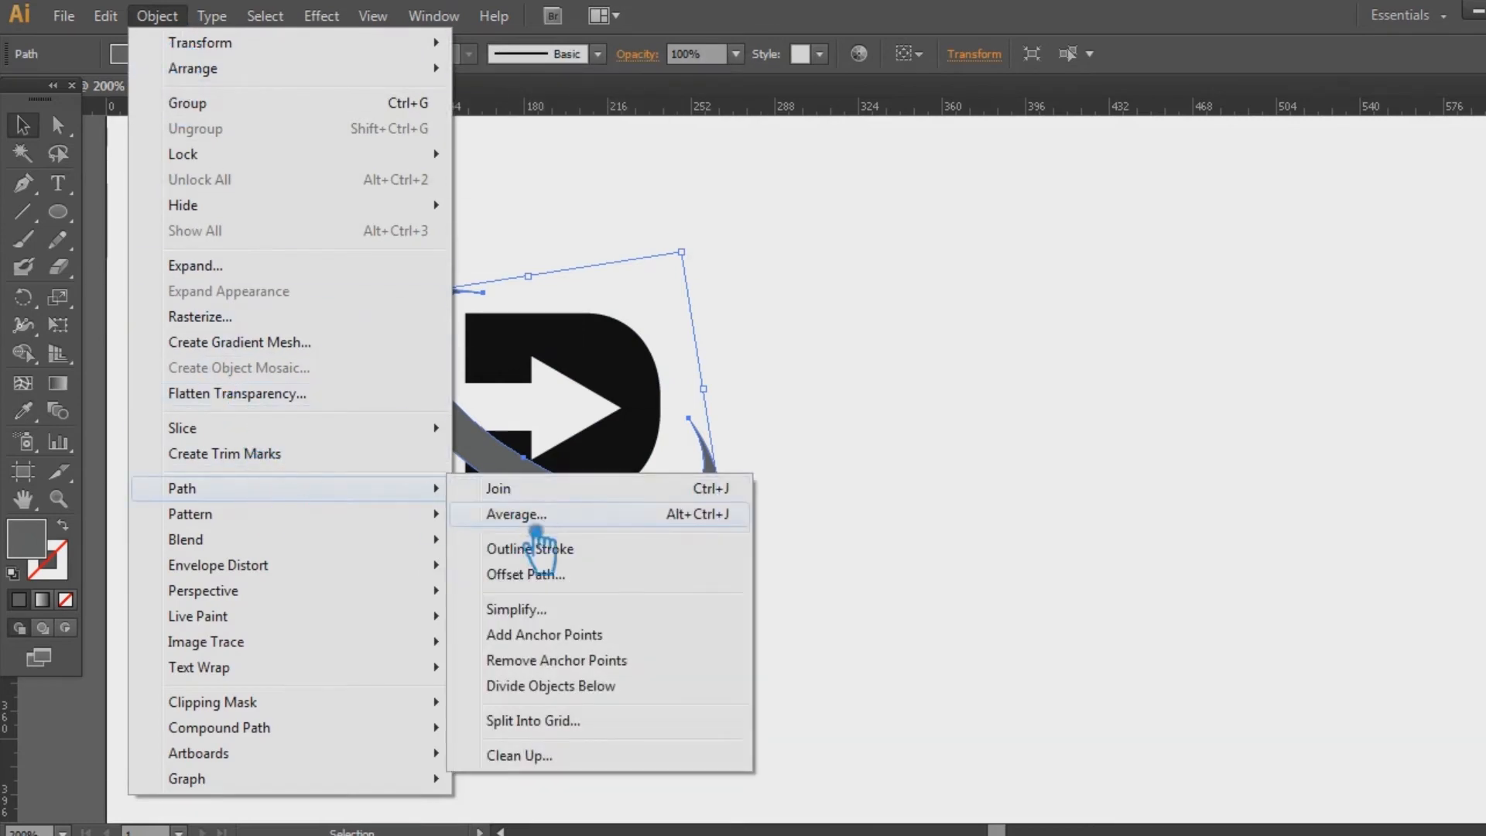
click(541, 574)
click(1087, 351)
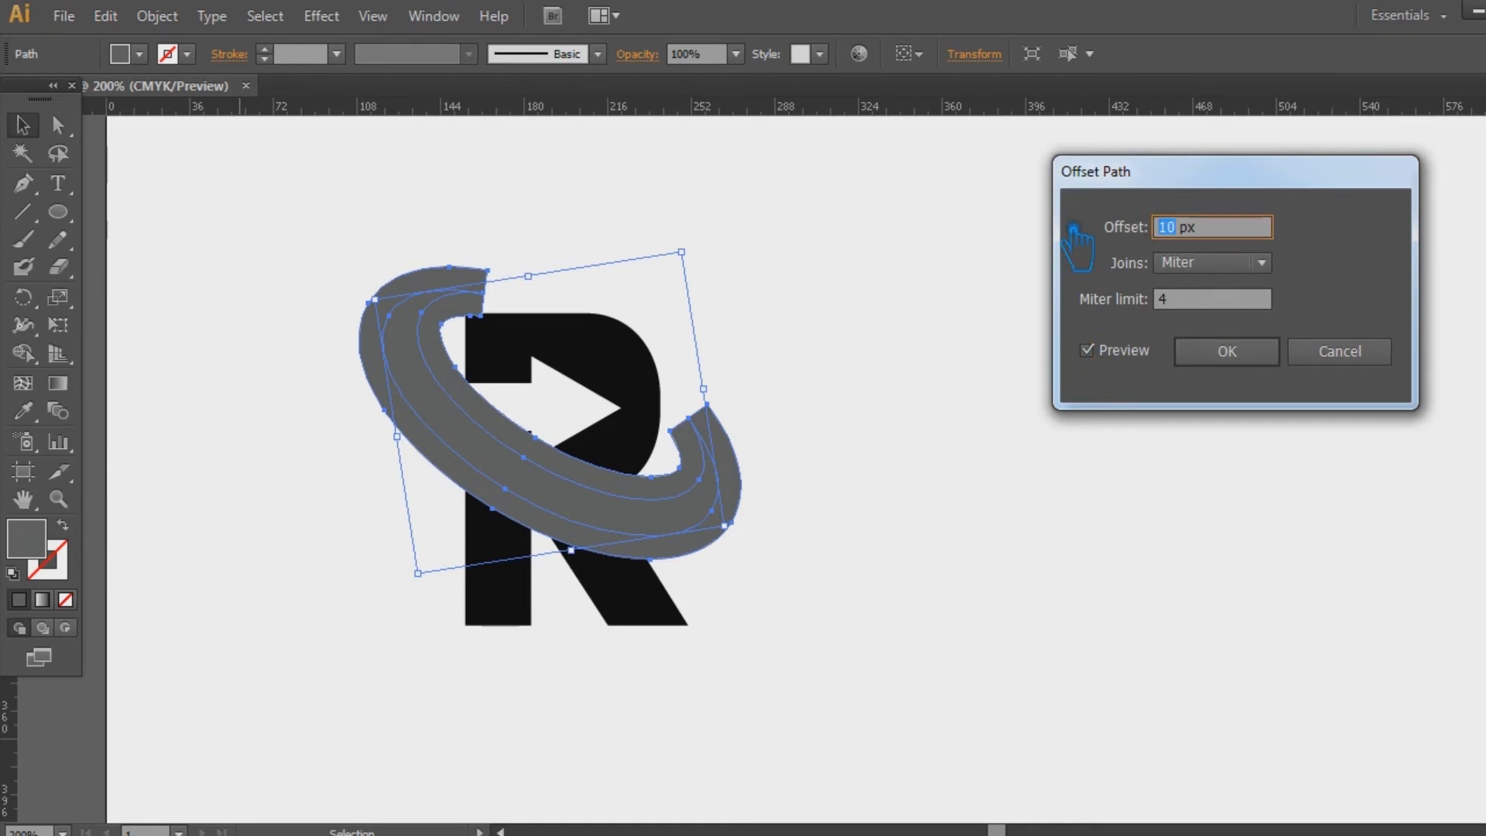
text(4)
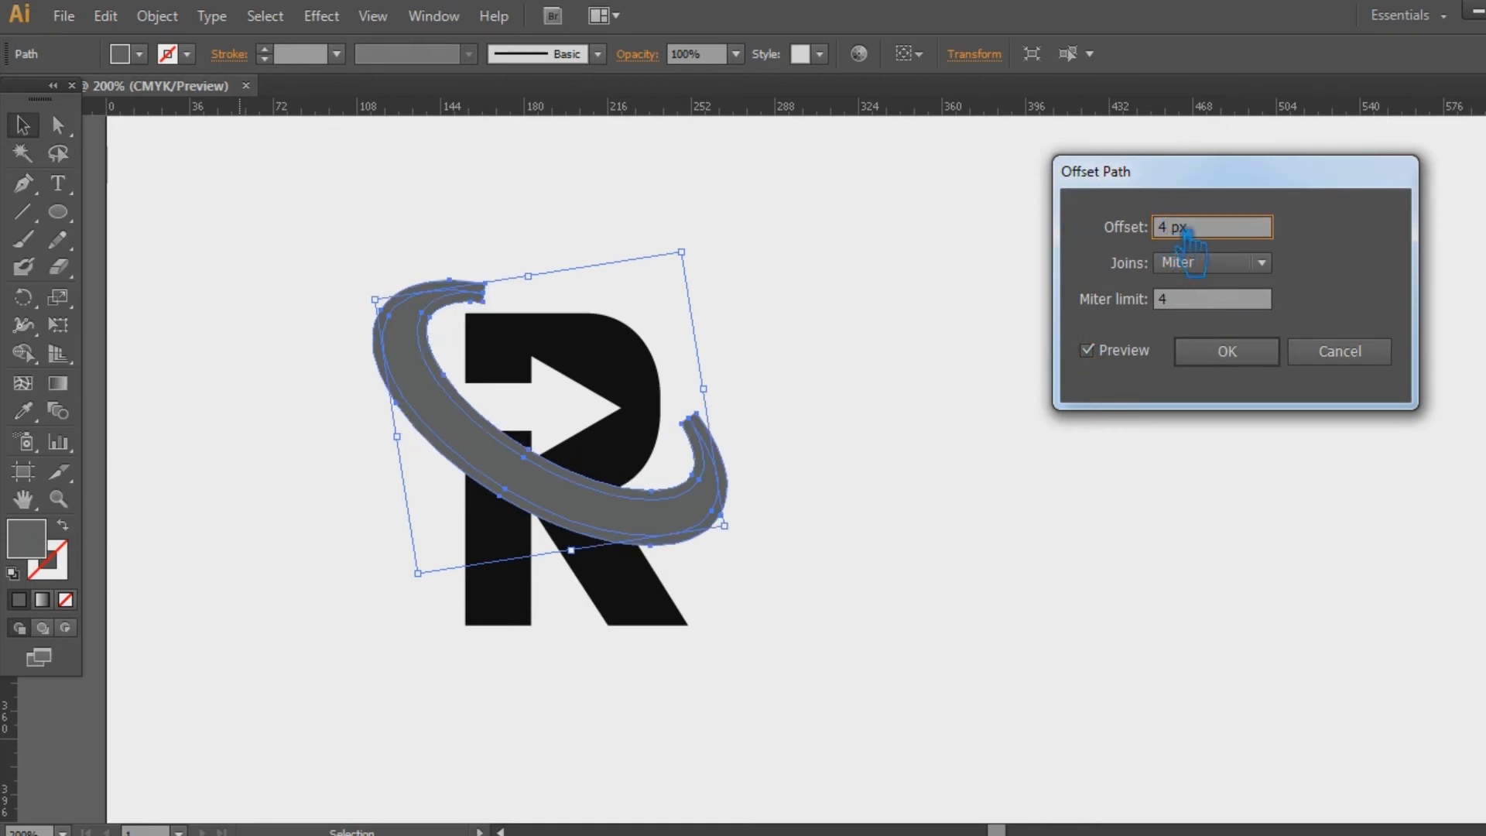
text(6)
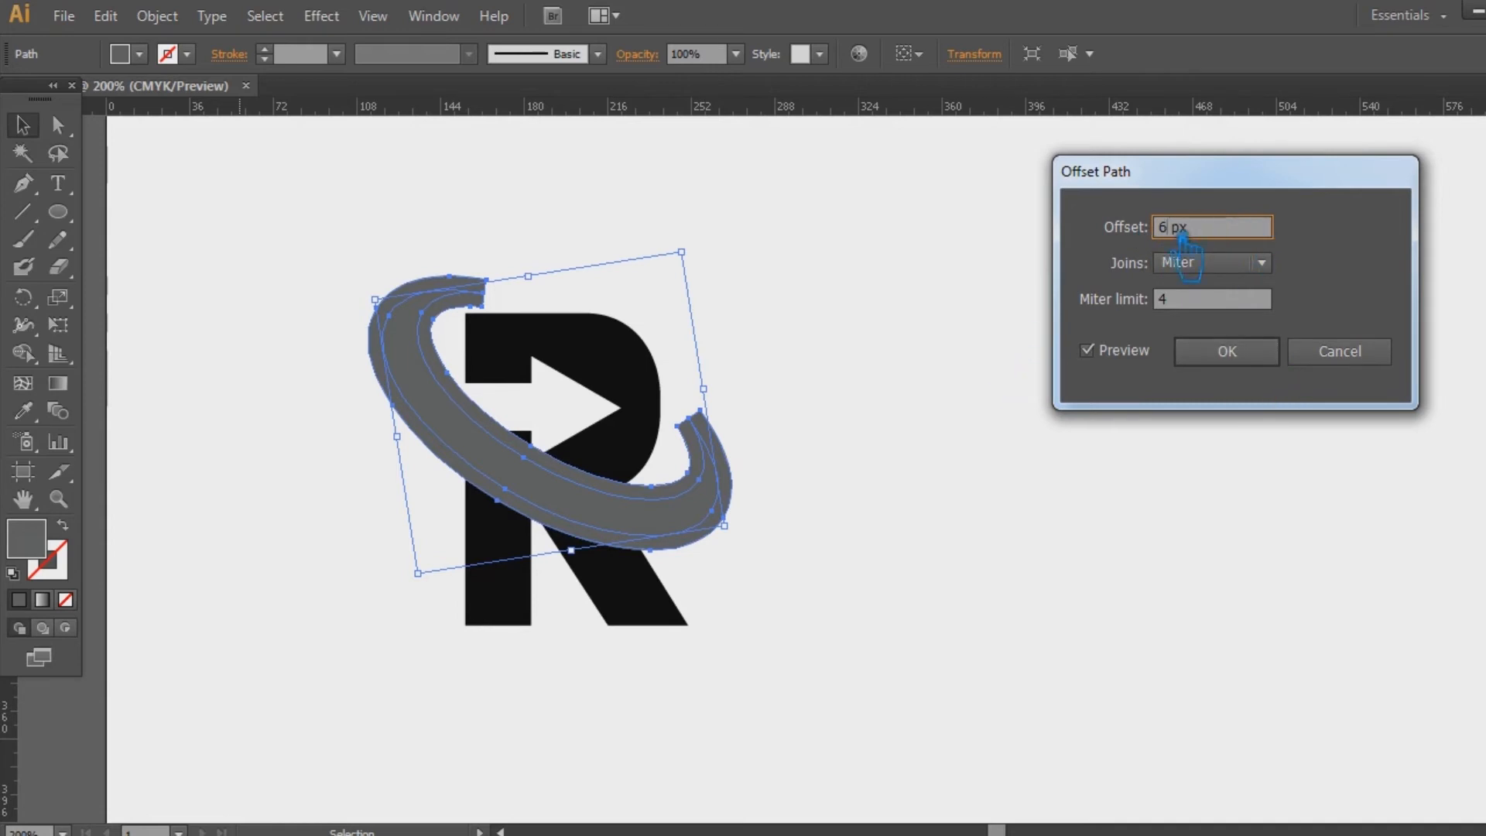
text(4)
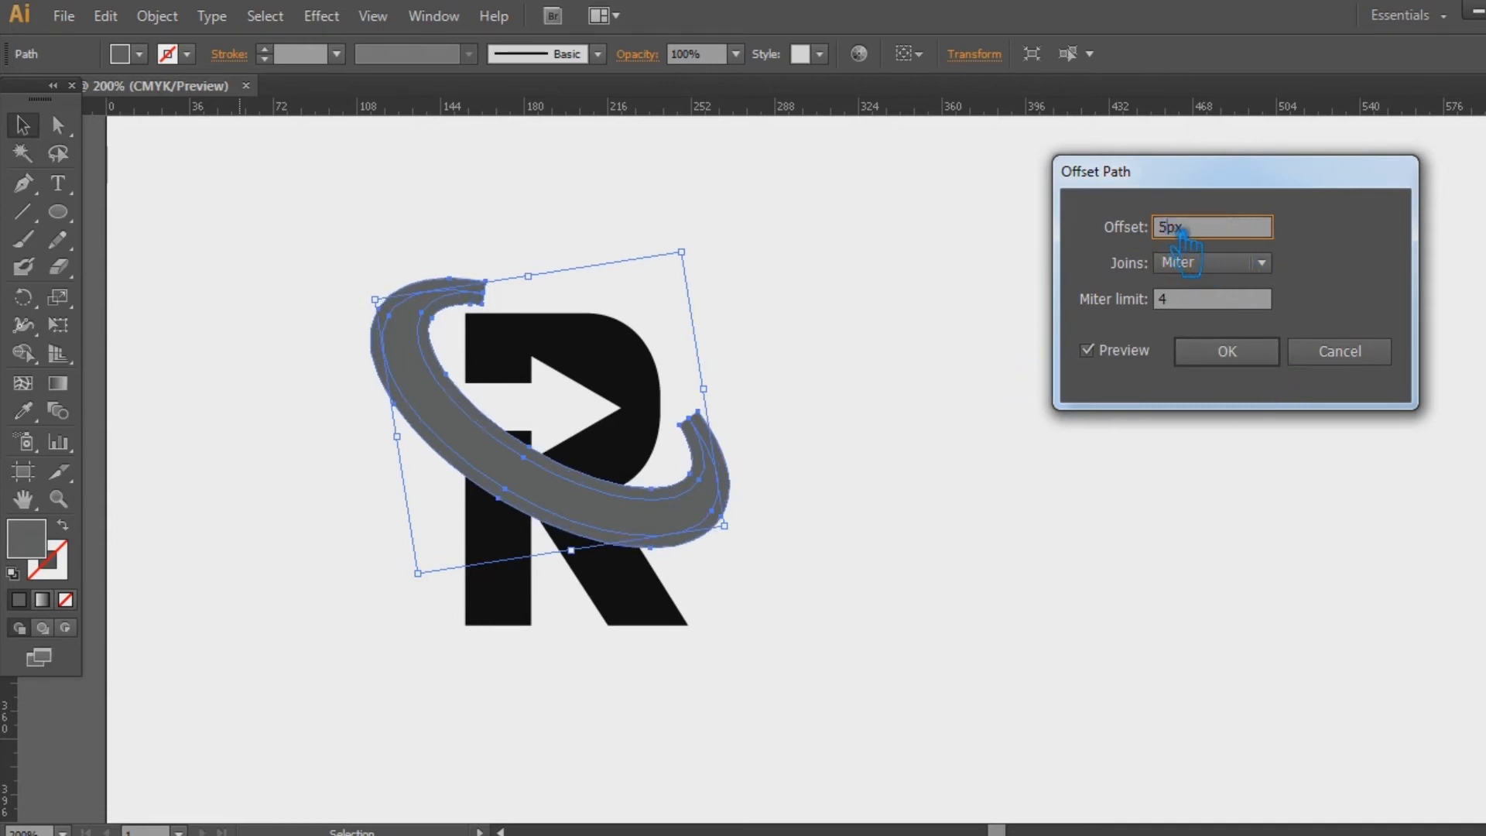
click(1261, 352)
Divide the overlapping R, crescent and offset shapes with Pathfinder, and ungroup the resulting pieces.
click(707, 677)
drag(831, 698, 183, 238)
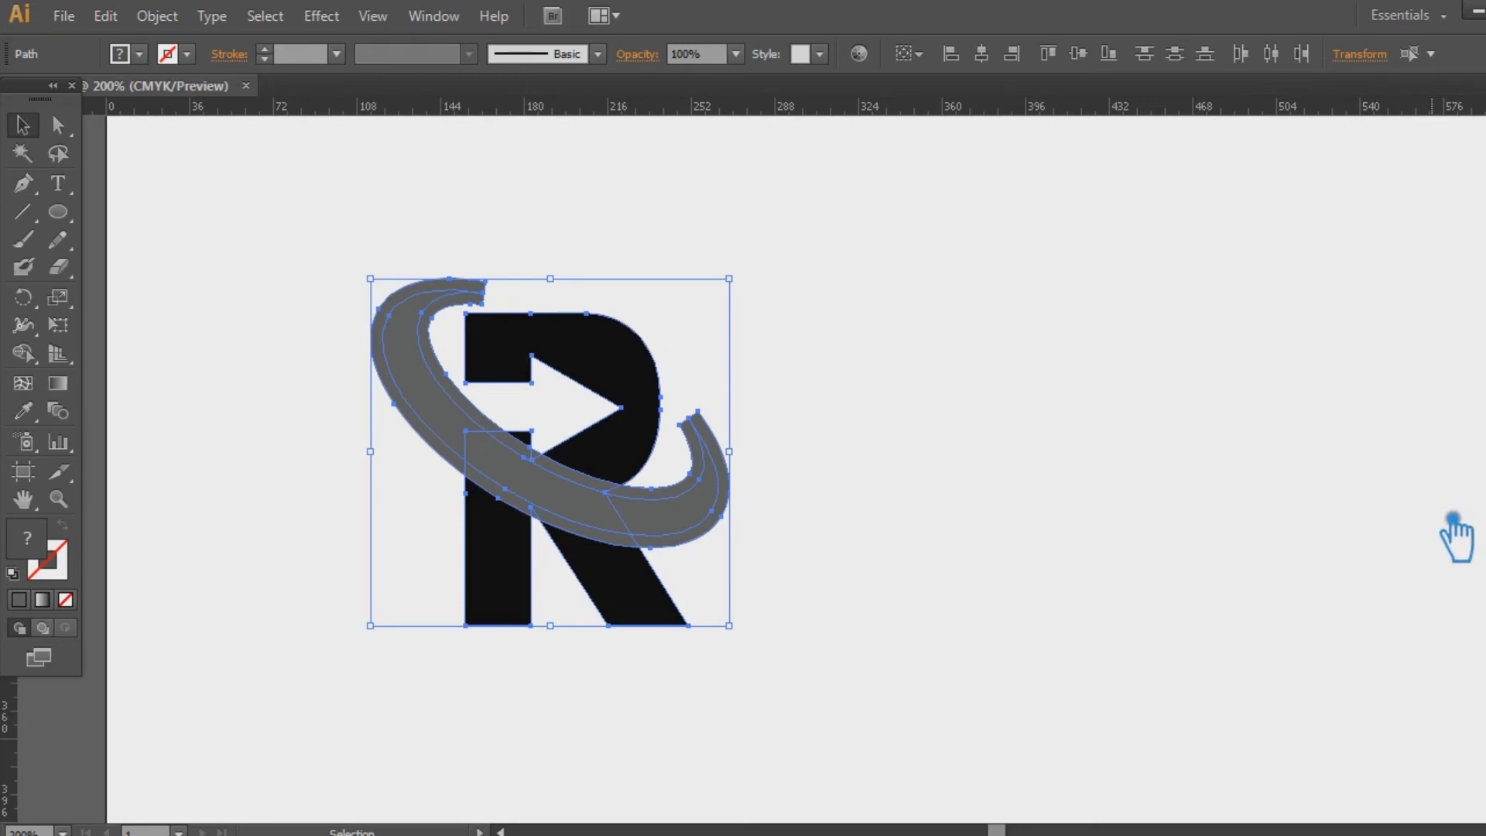
click(1484, 542)
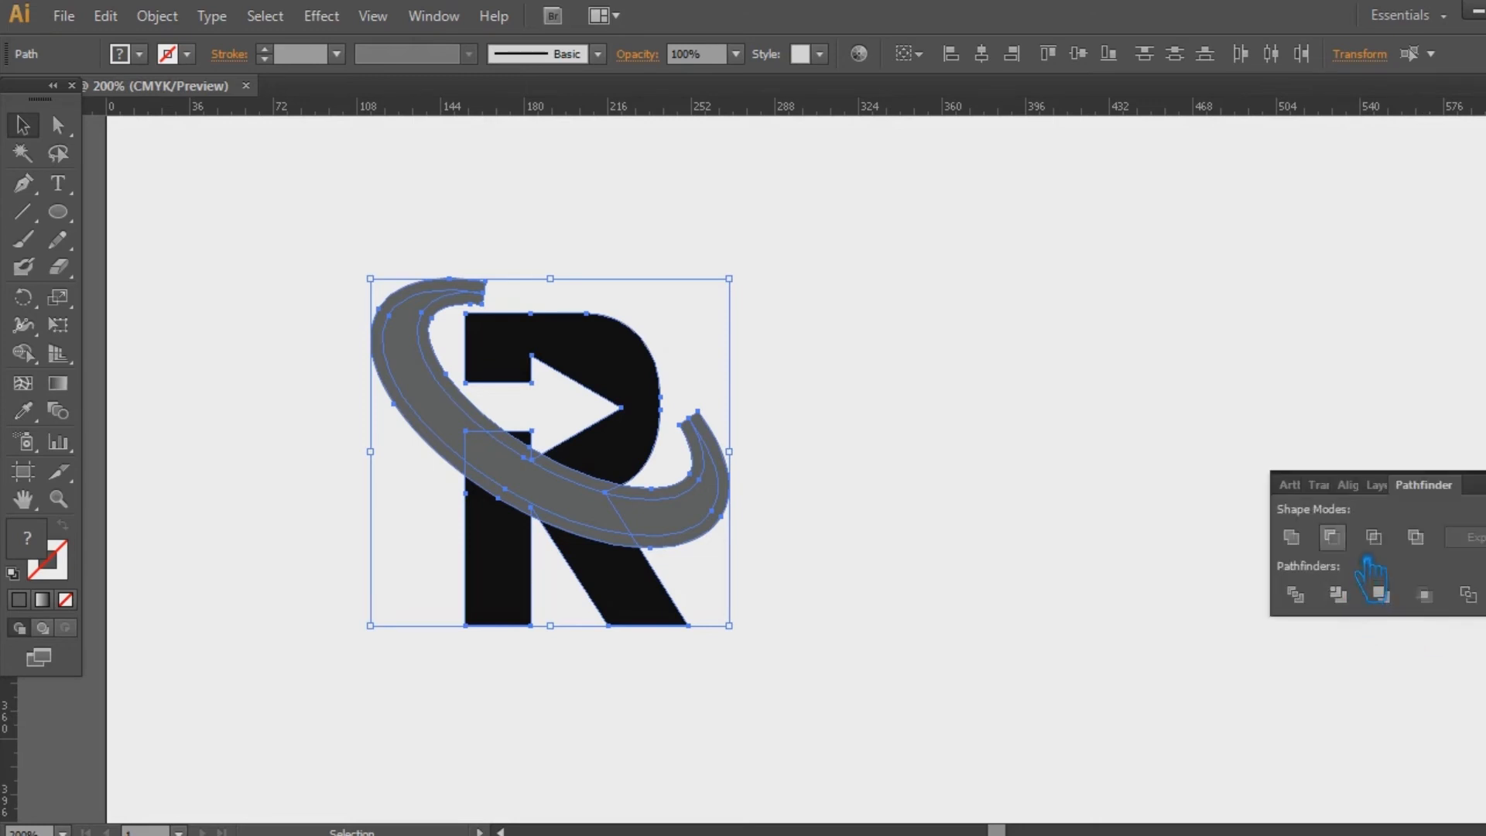
click(1340, 589)
click(1083, 449)
right_click(396, 289)
click(470, 435)
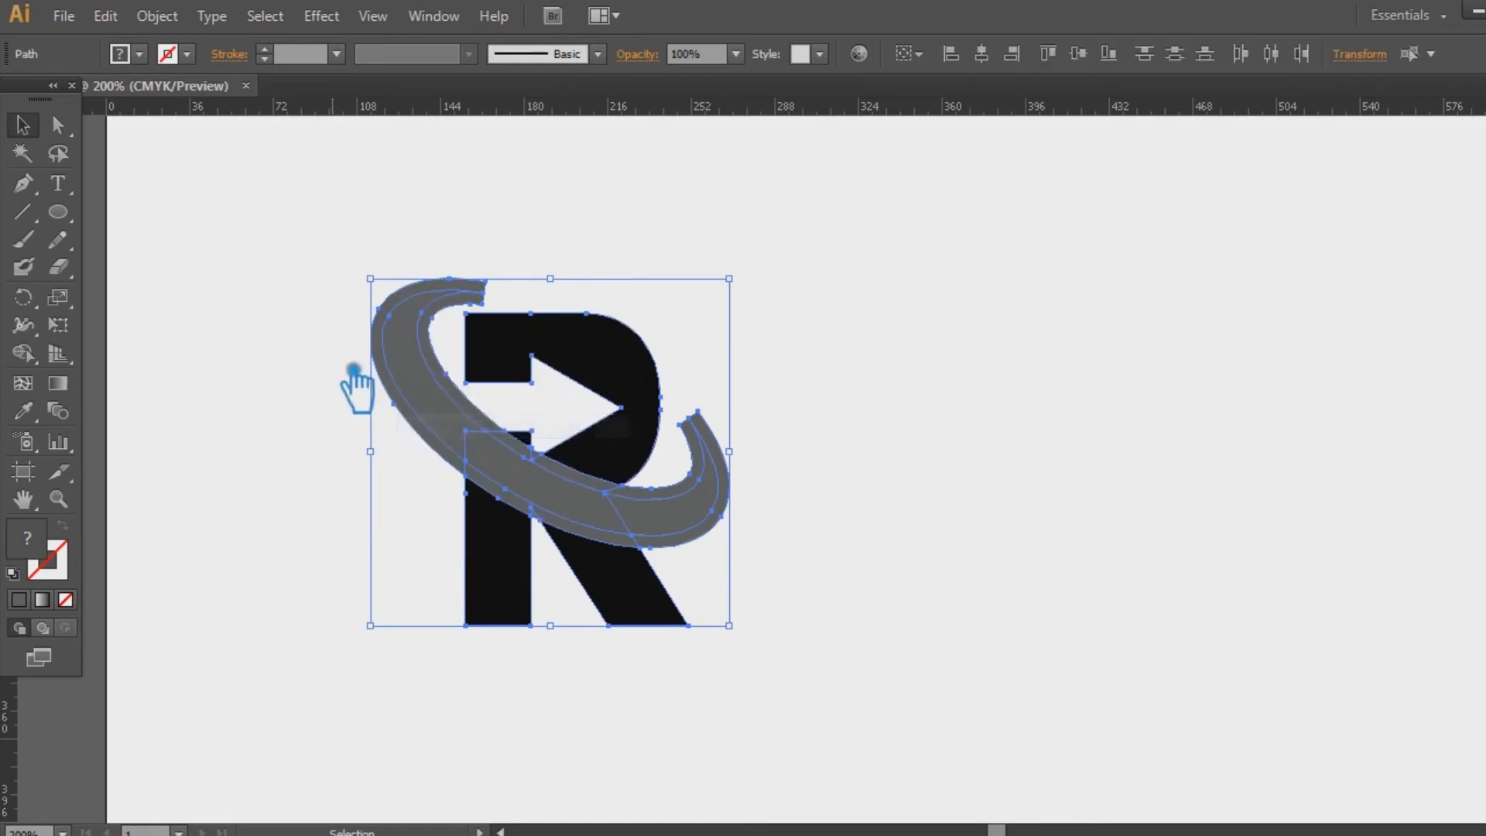
Delete the offset pieces around both ends of the swoosh and along its upper edge over the R.
click(510, 276)
click(505, 286)
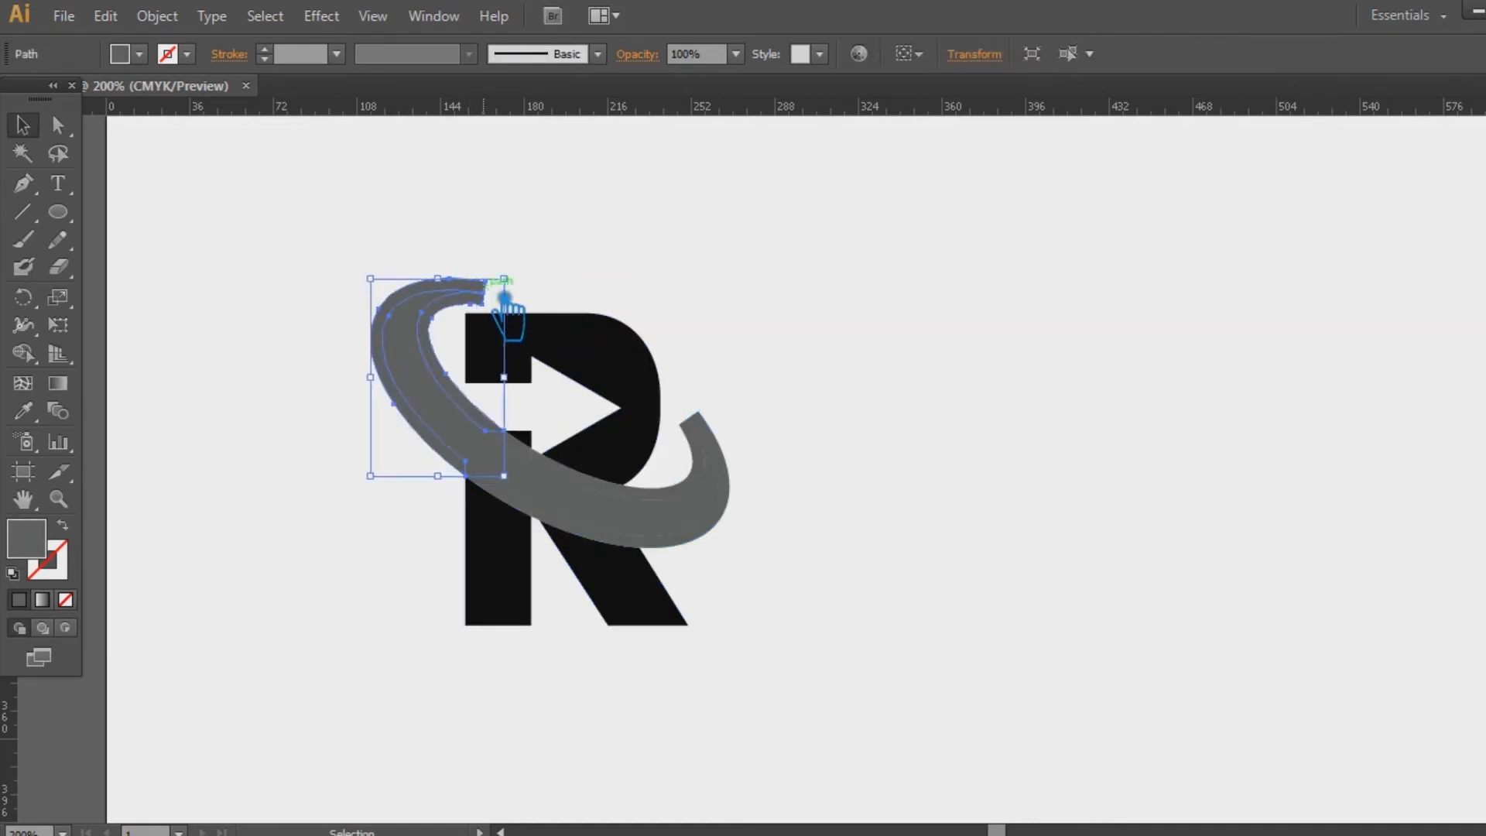
key(Delete)
click(739, 458)
key(Delete)
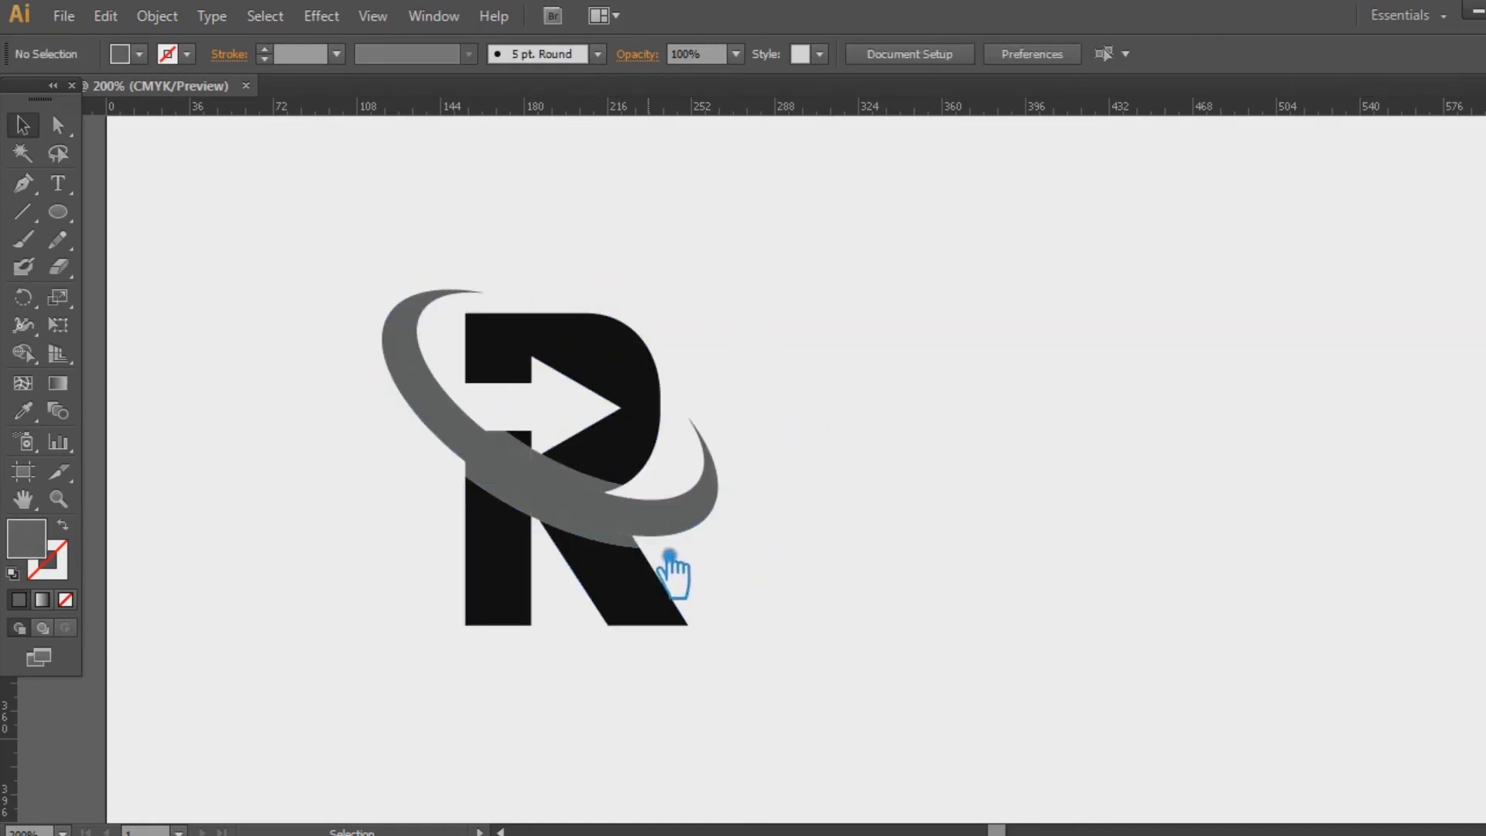
click(555, 470)
key(Delete)
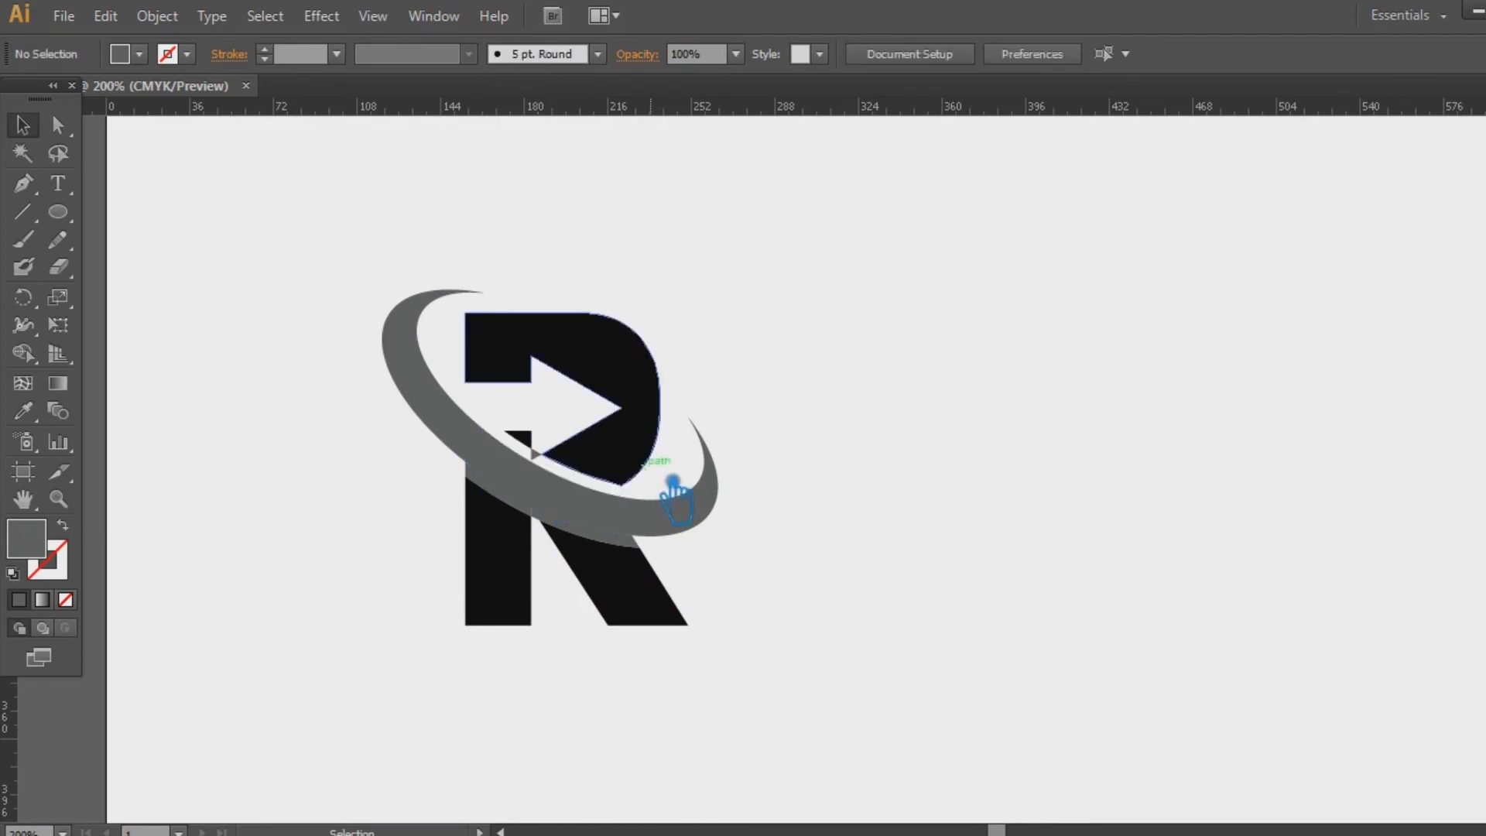
click(556, 470)
key(Delete)
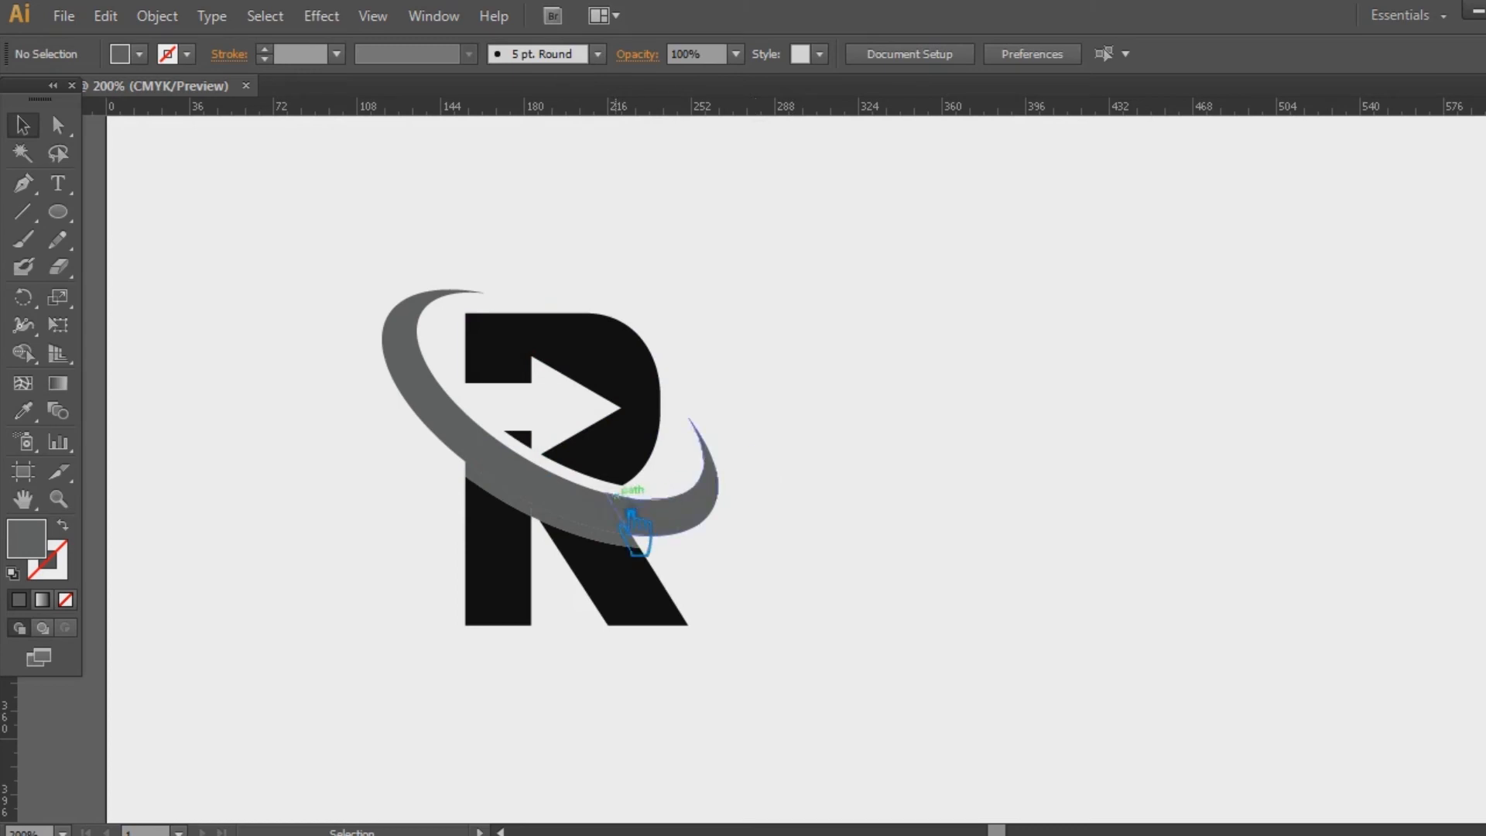
click(615, 542)
click(563, 578)
click(521, 590)
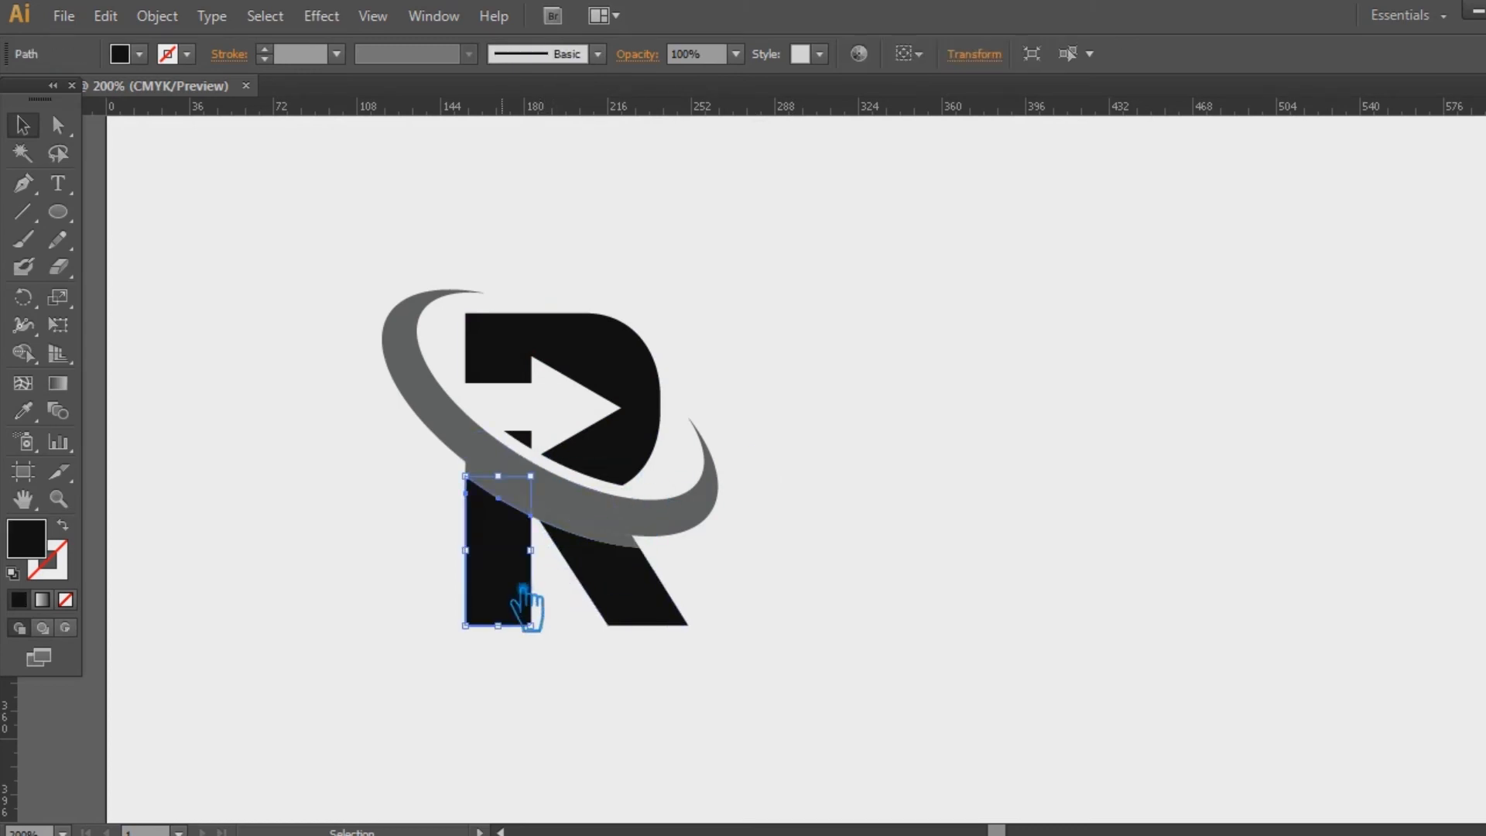
click(815, 559)
Unite the three gray swoosh pieces into a single shape with Pathfinder.
key(ctrl+plus)
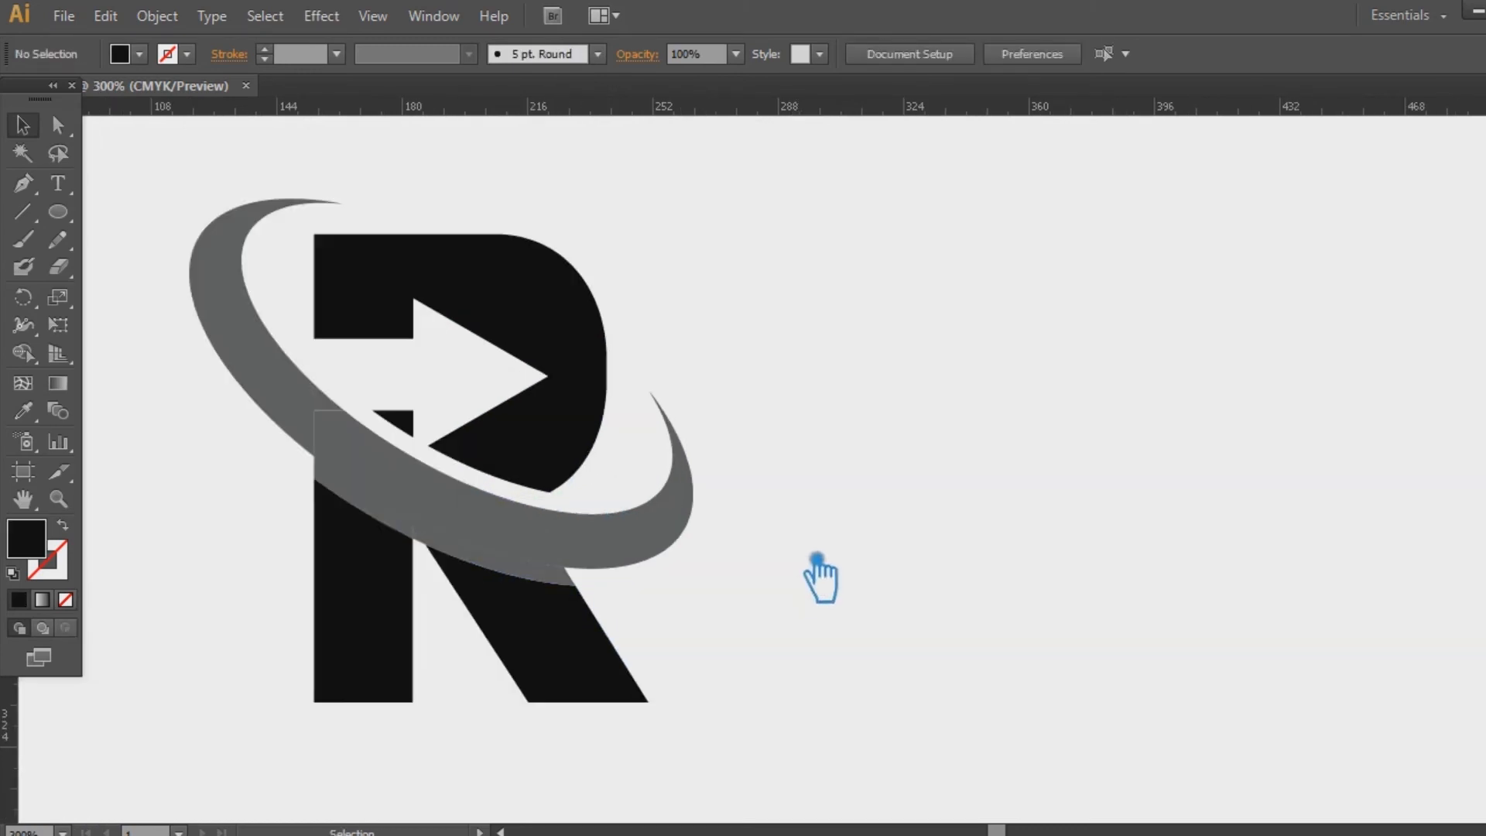
drag(843, 571, 1075, 568)
click(503, 358)
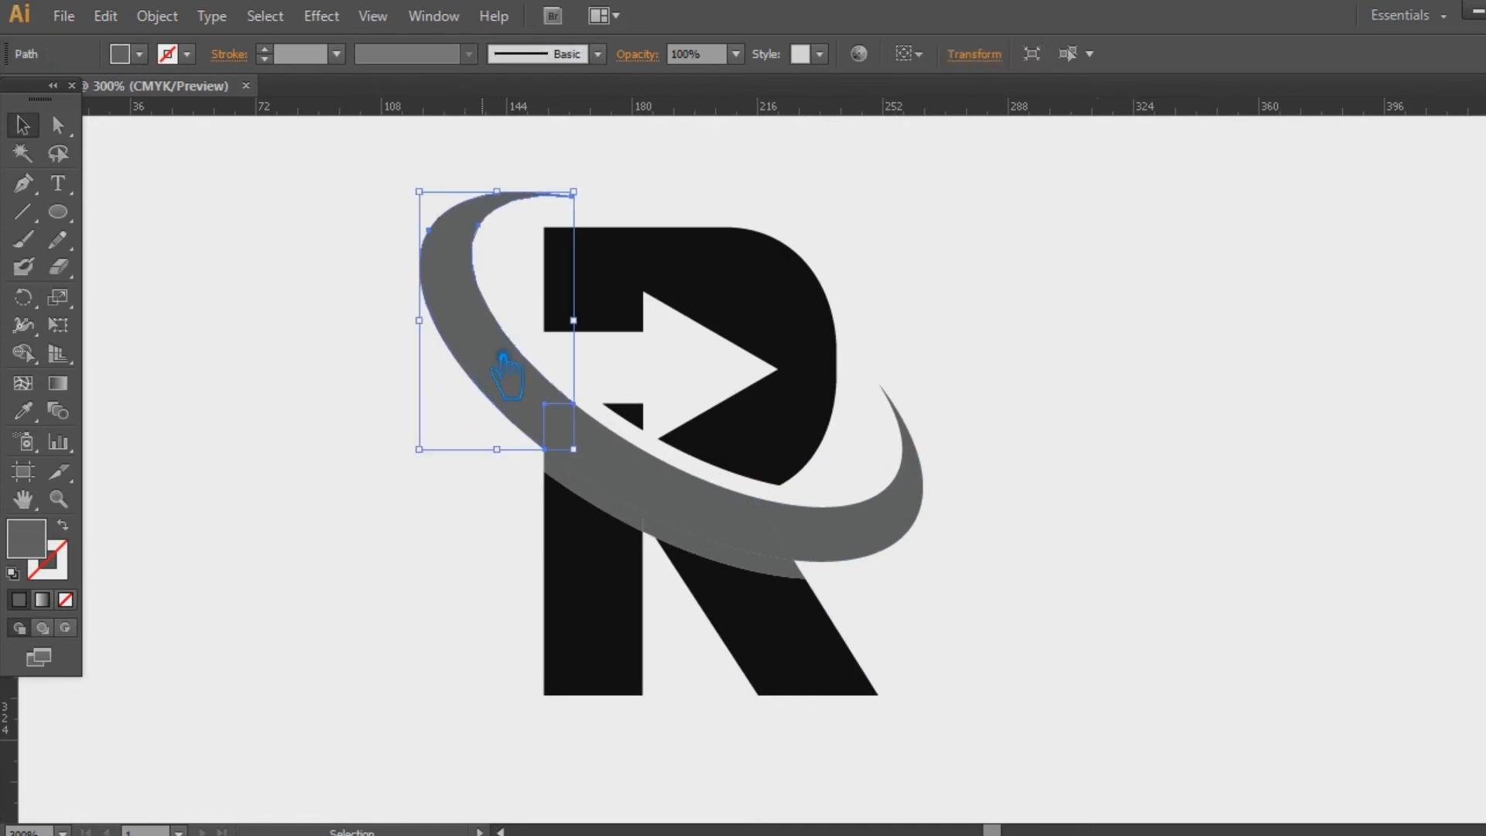
shift+click(661, 488)
shift+click(889, 554)
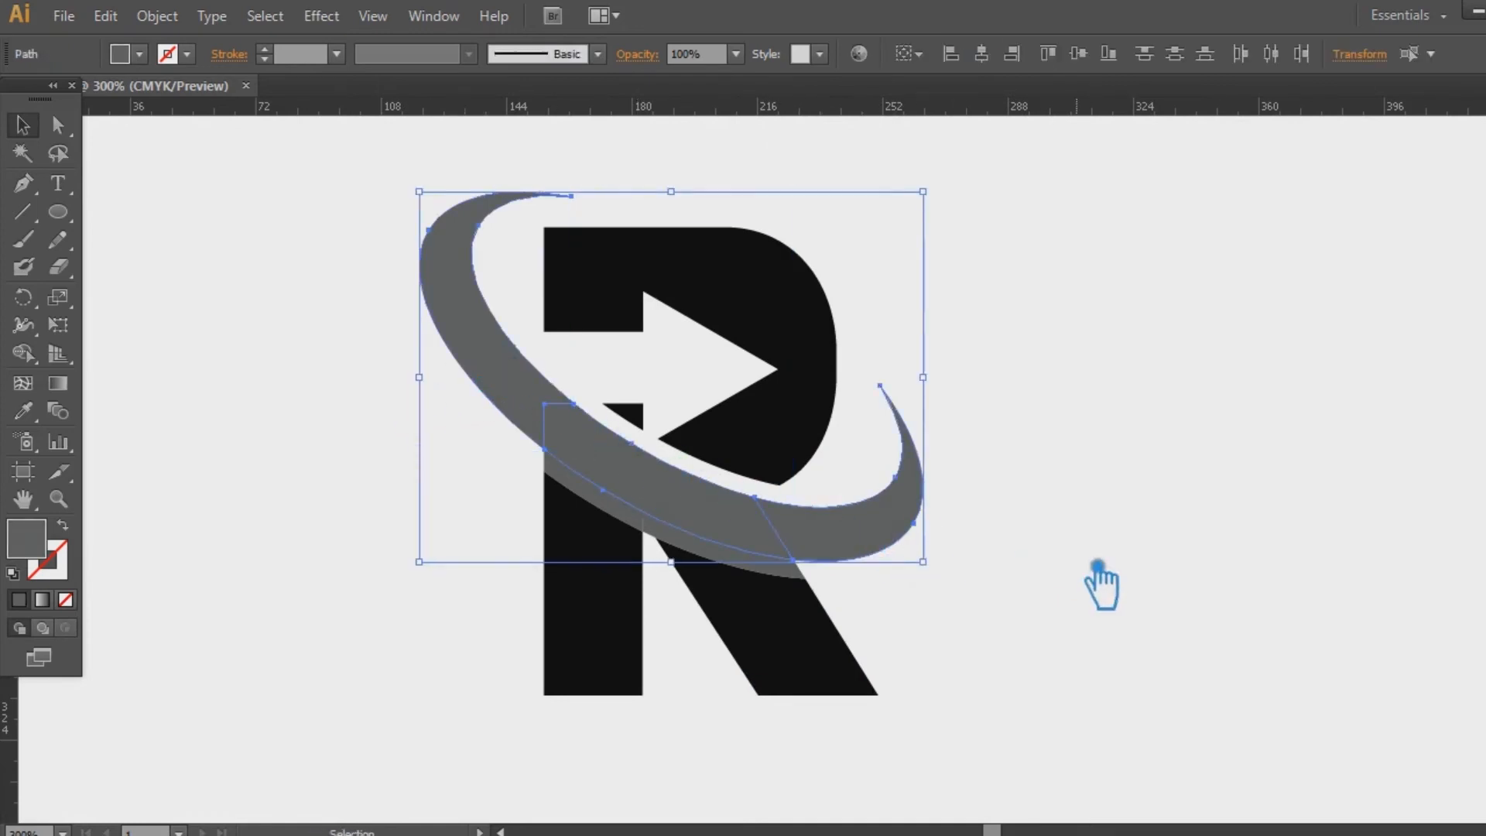
key(shift+ctrl+F9)
click(1290, 537)
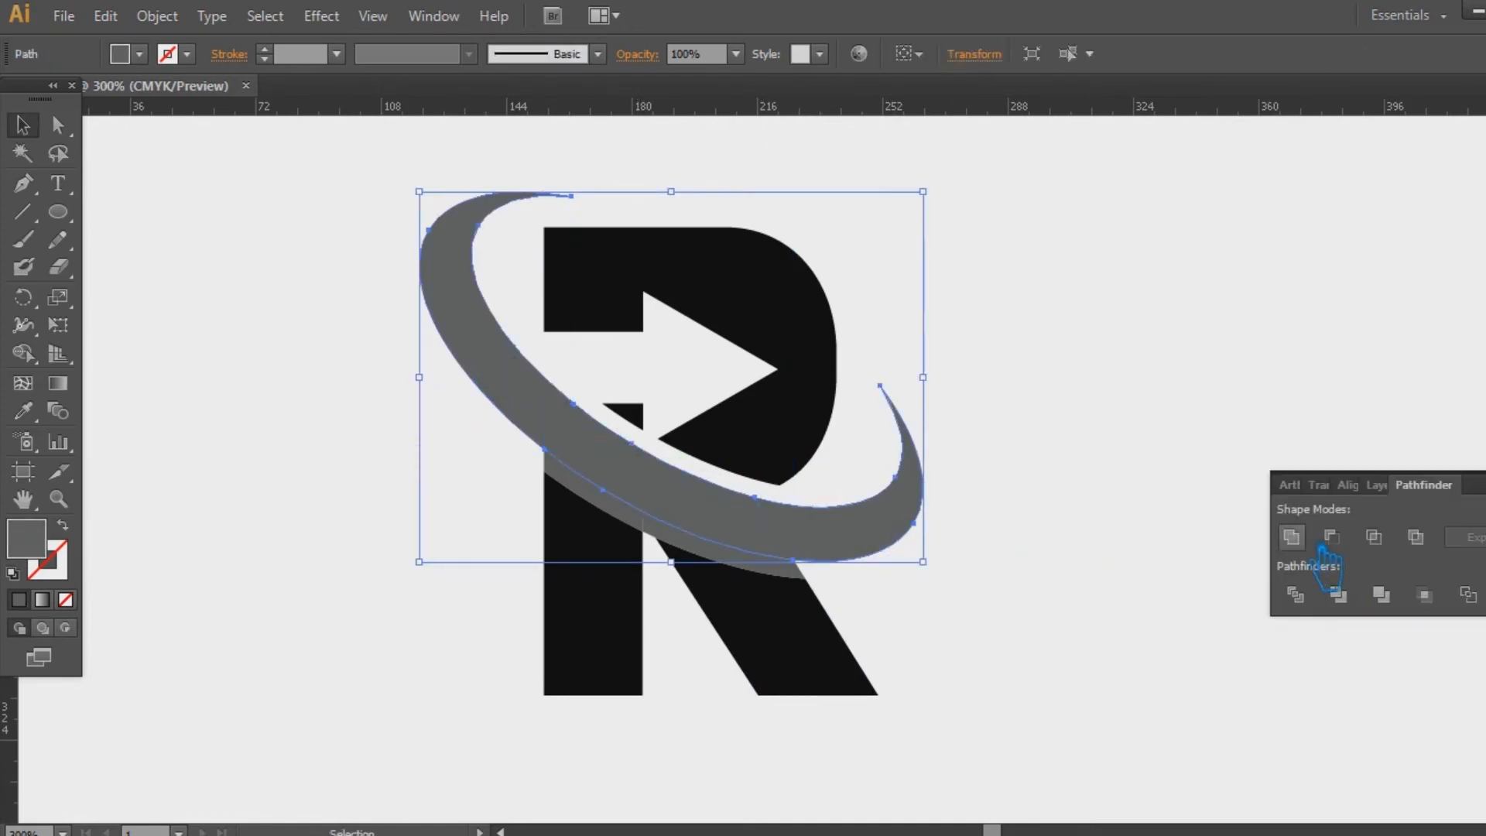
click(1277, 454)
Delete the tiny gray leftover piece between the R's stem and diagonal leg, just beneath the swoosh.
click(632, 534)
click(688, 614)
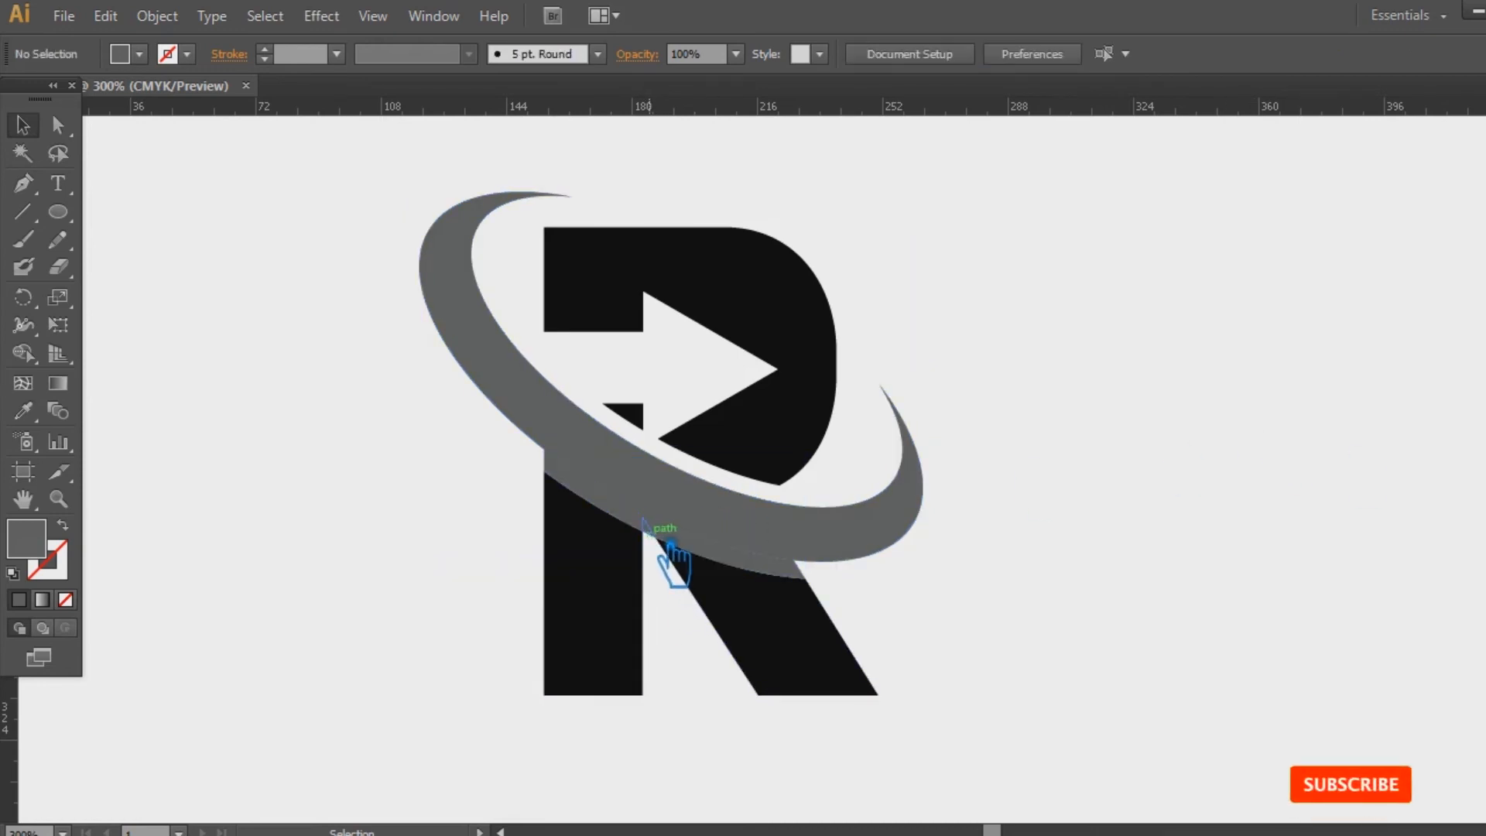
click(670, 545)
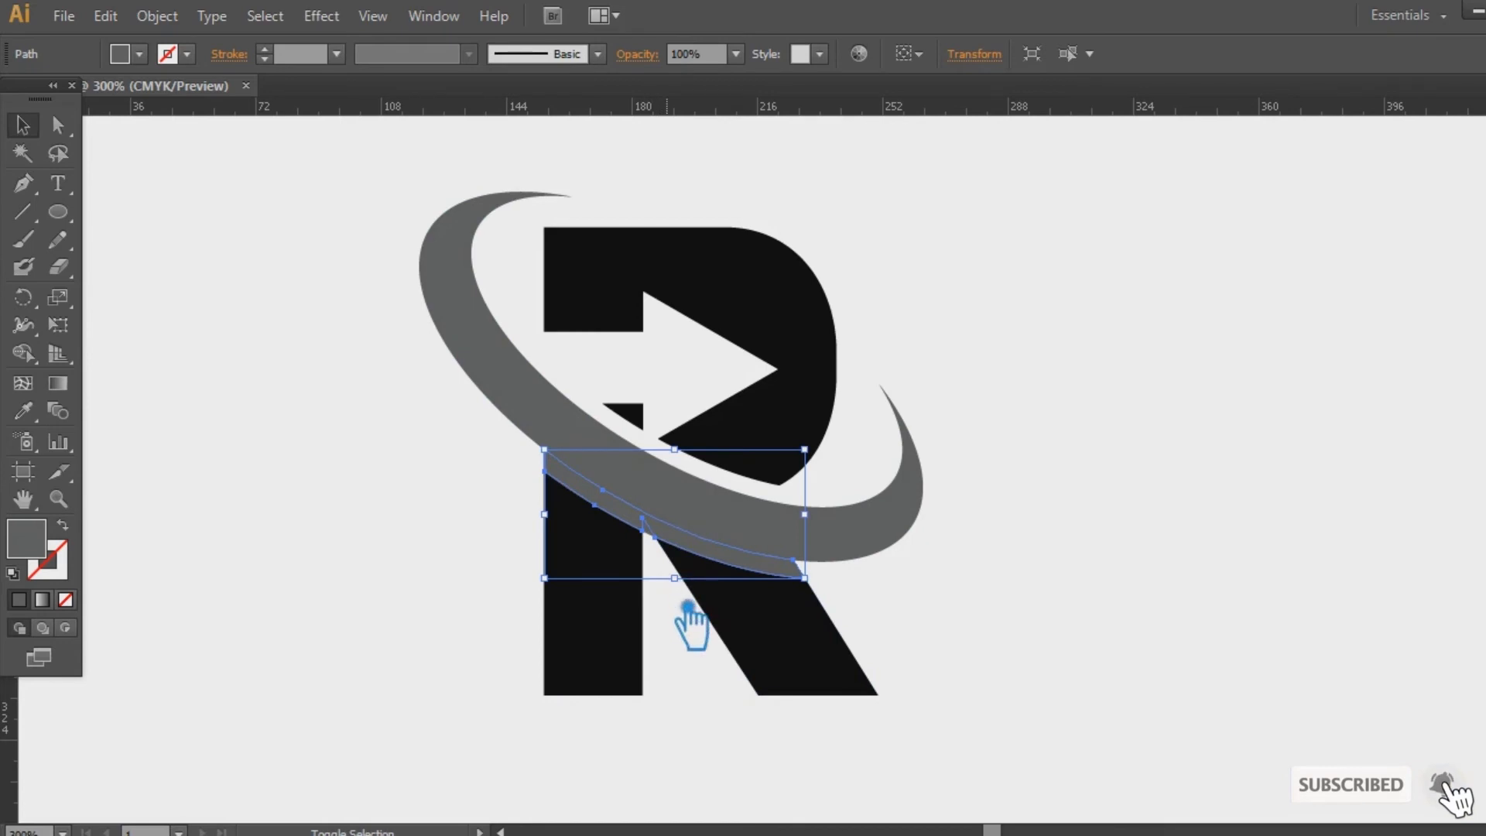
click(683, 613)
click(669, 546)
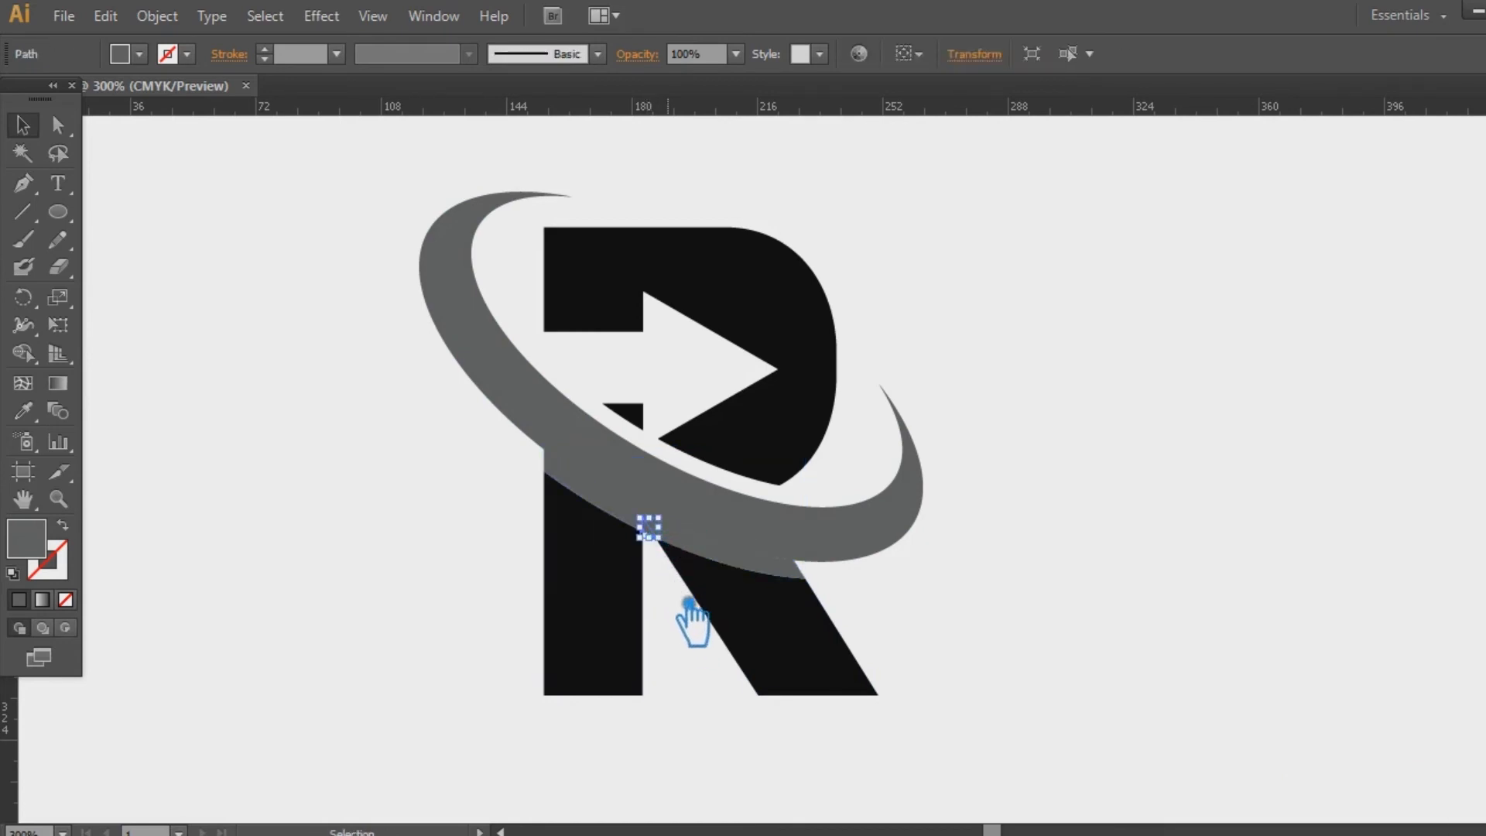
click(687, 608)
click(642, 534)
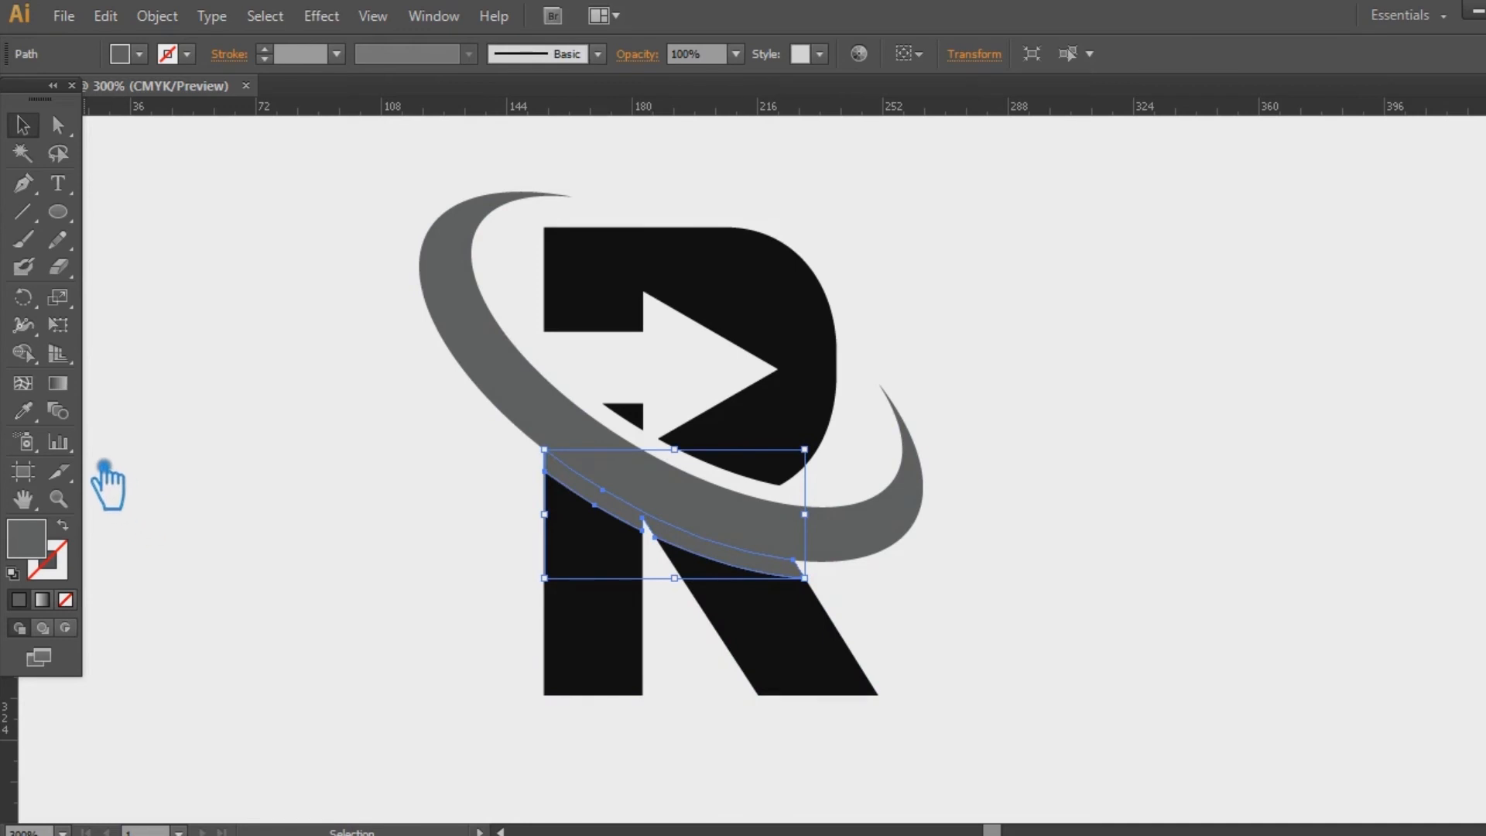
click(540, 619)
click(608, 626)
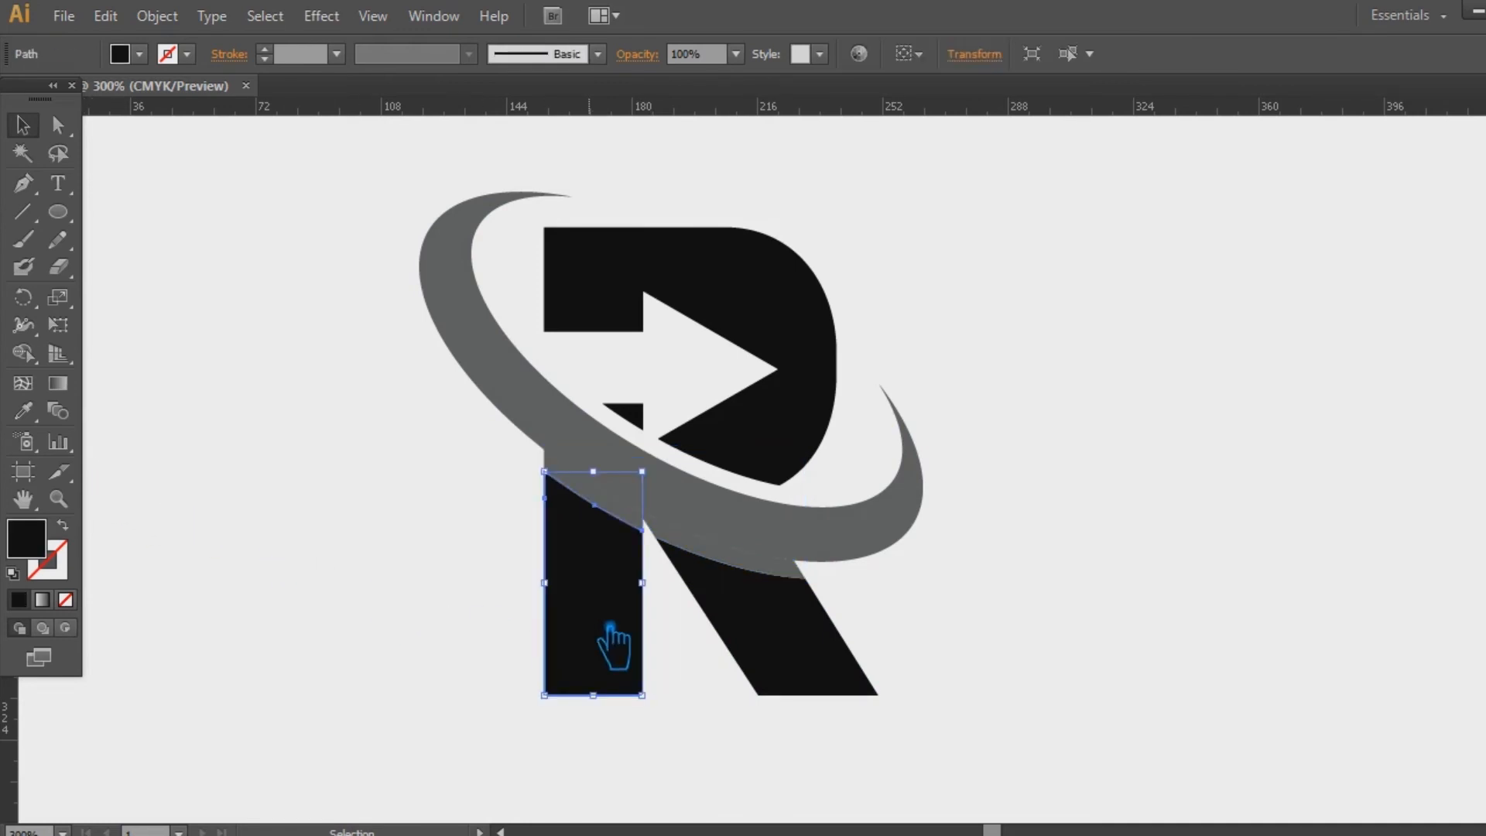
Try to fill the R's upper bowl piece with light red E85B5B.
click(834, 322)
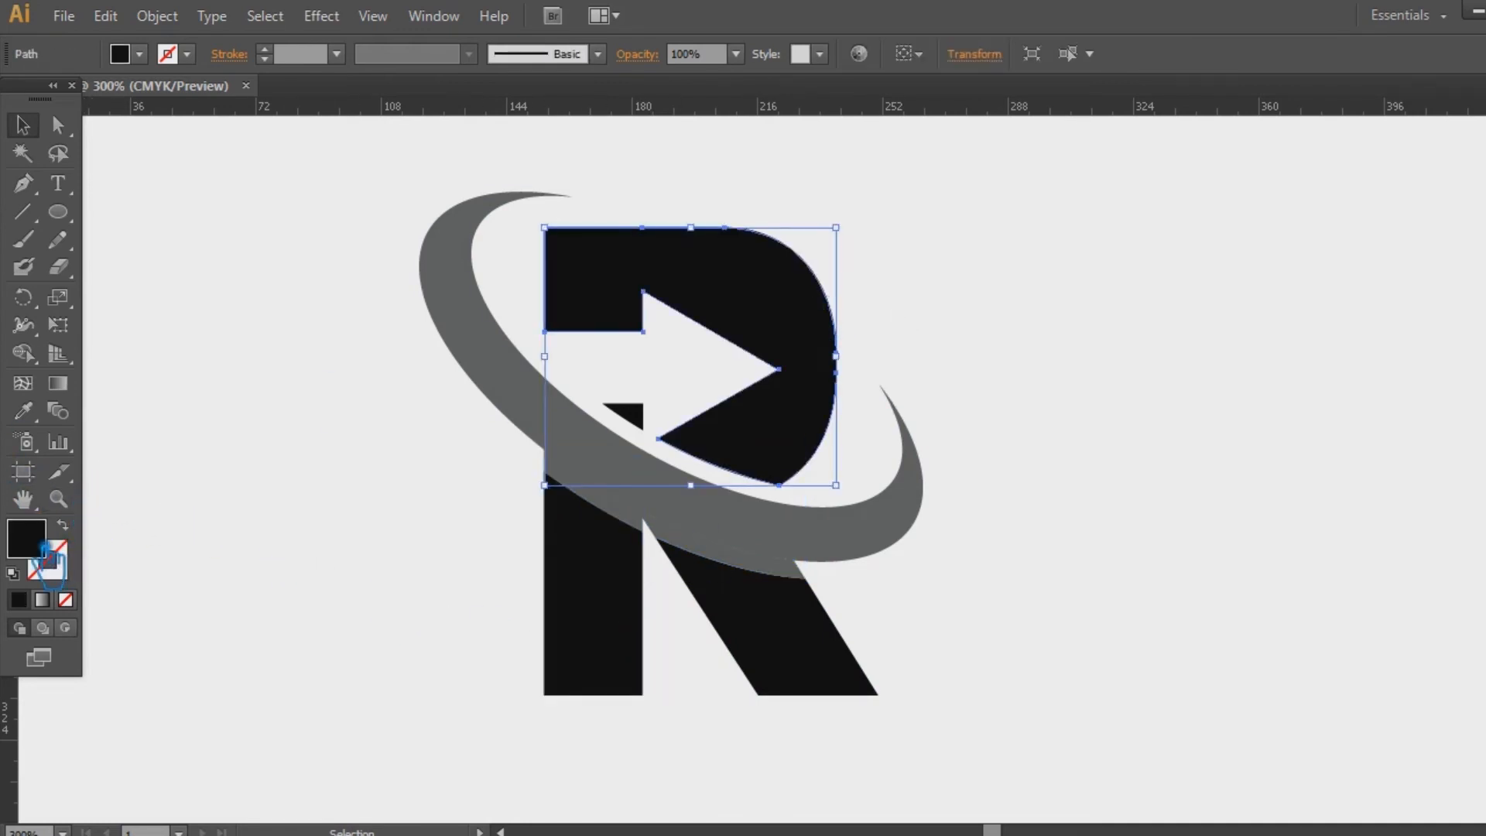
double_click(31, 543)
drag(443, 379, 462, 503)
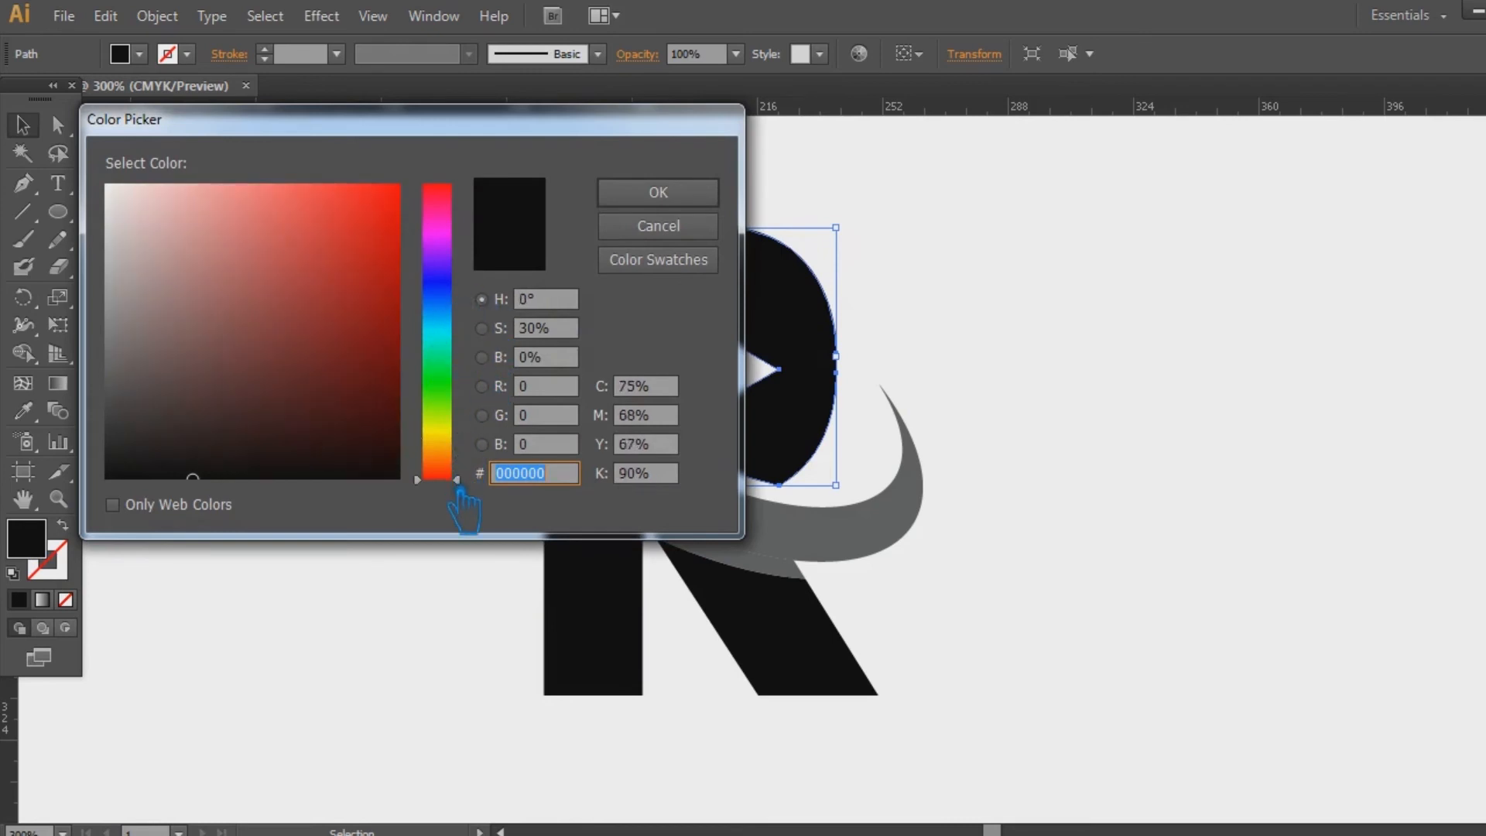
drag(350, 350, 309, 222)
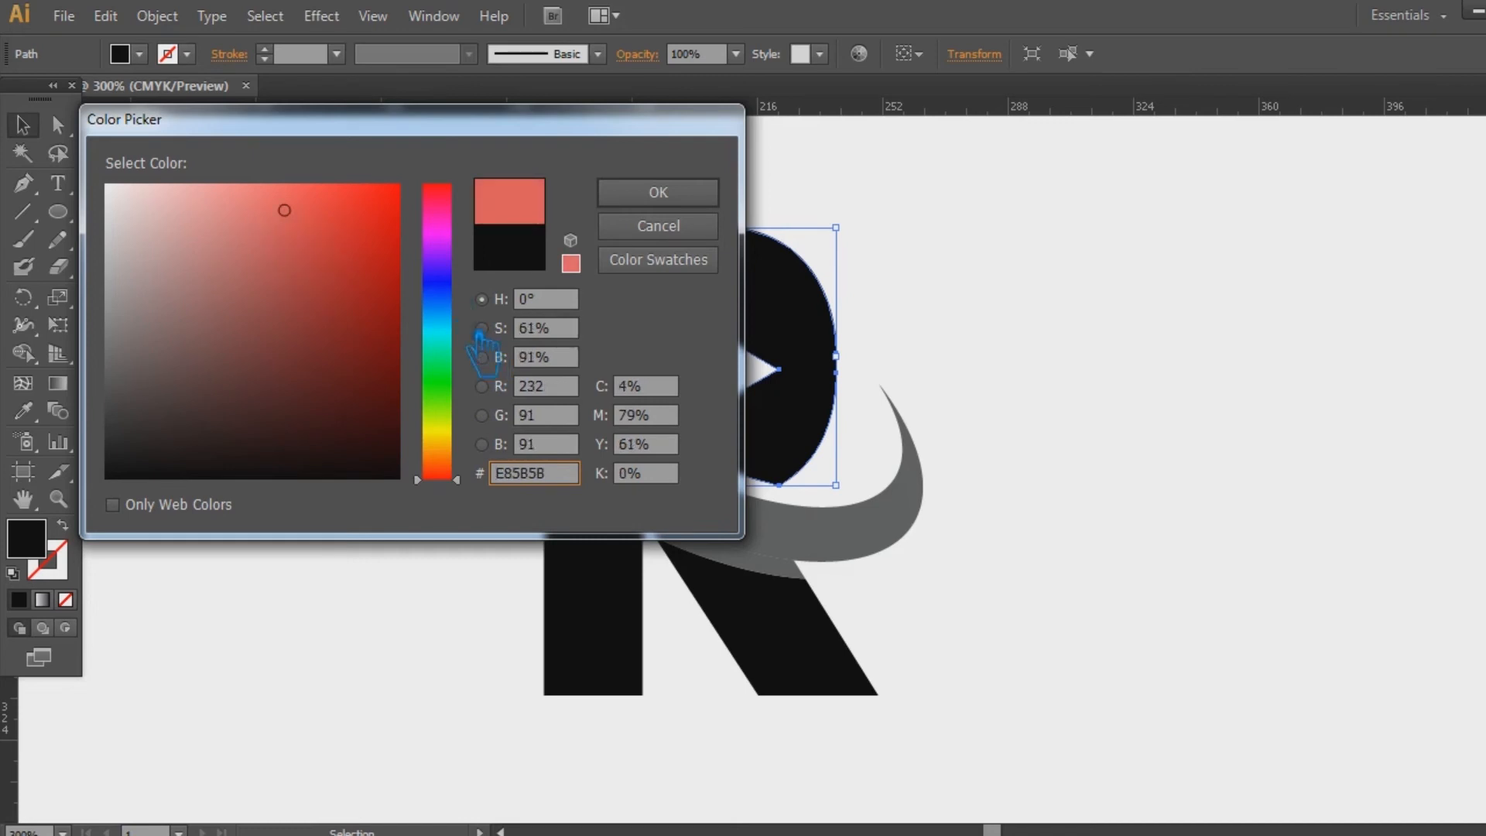
click(657, 193)
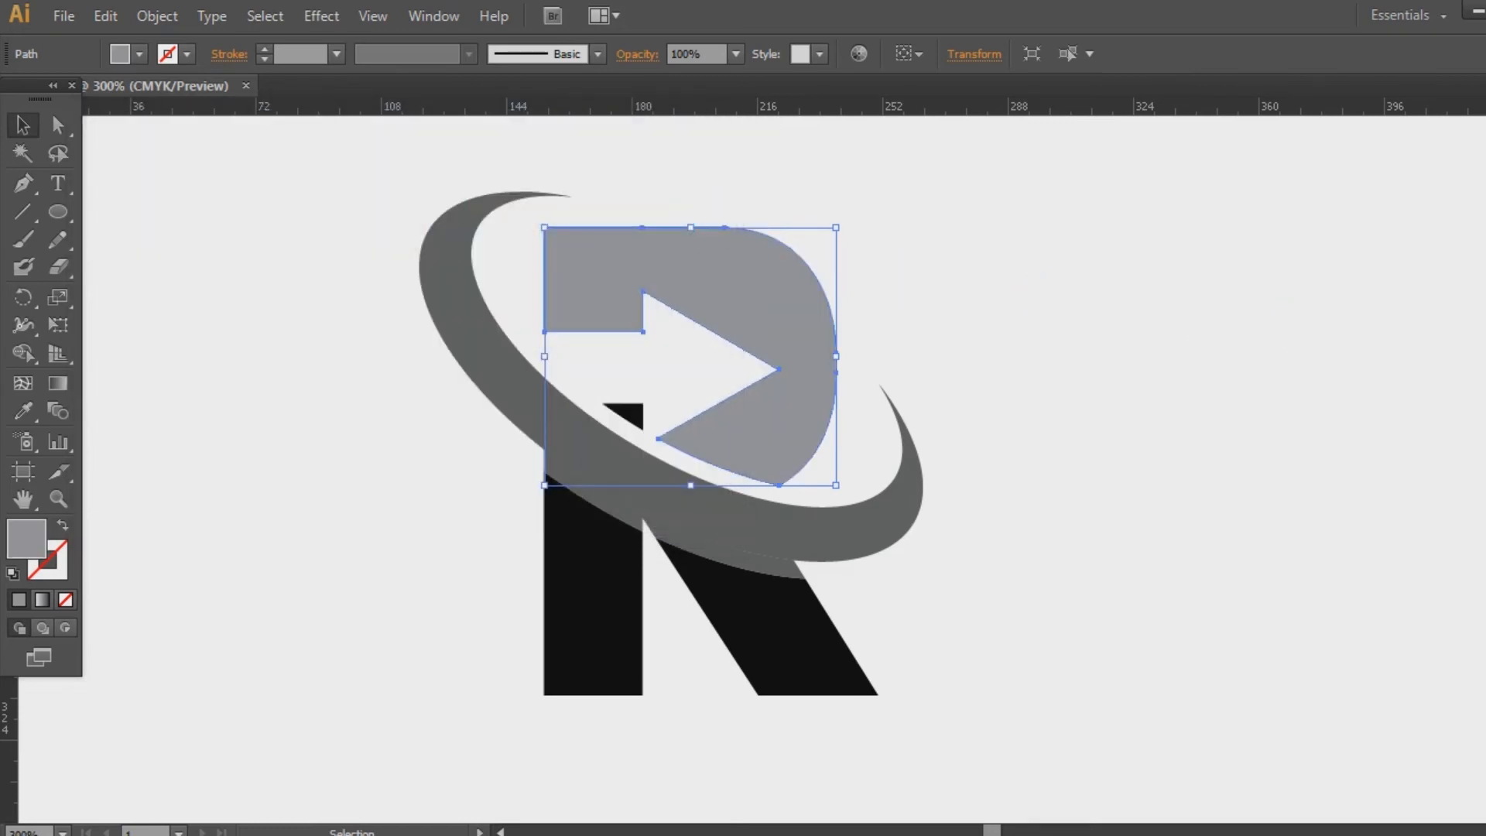
Switch the color mode to RGB and fill the R's upper bowl piece with red CE4A4A.
key(F6)
click(1478, 99)
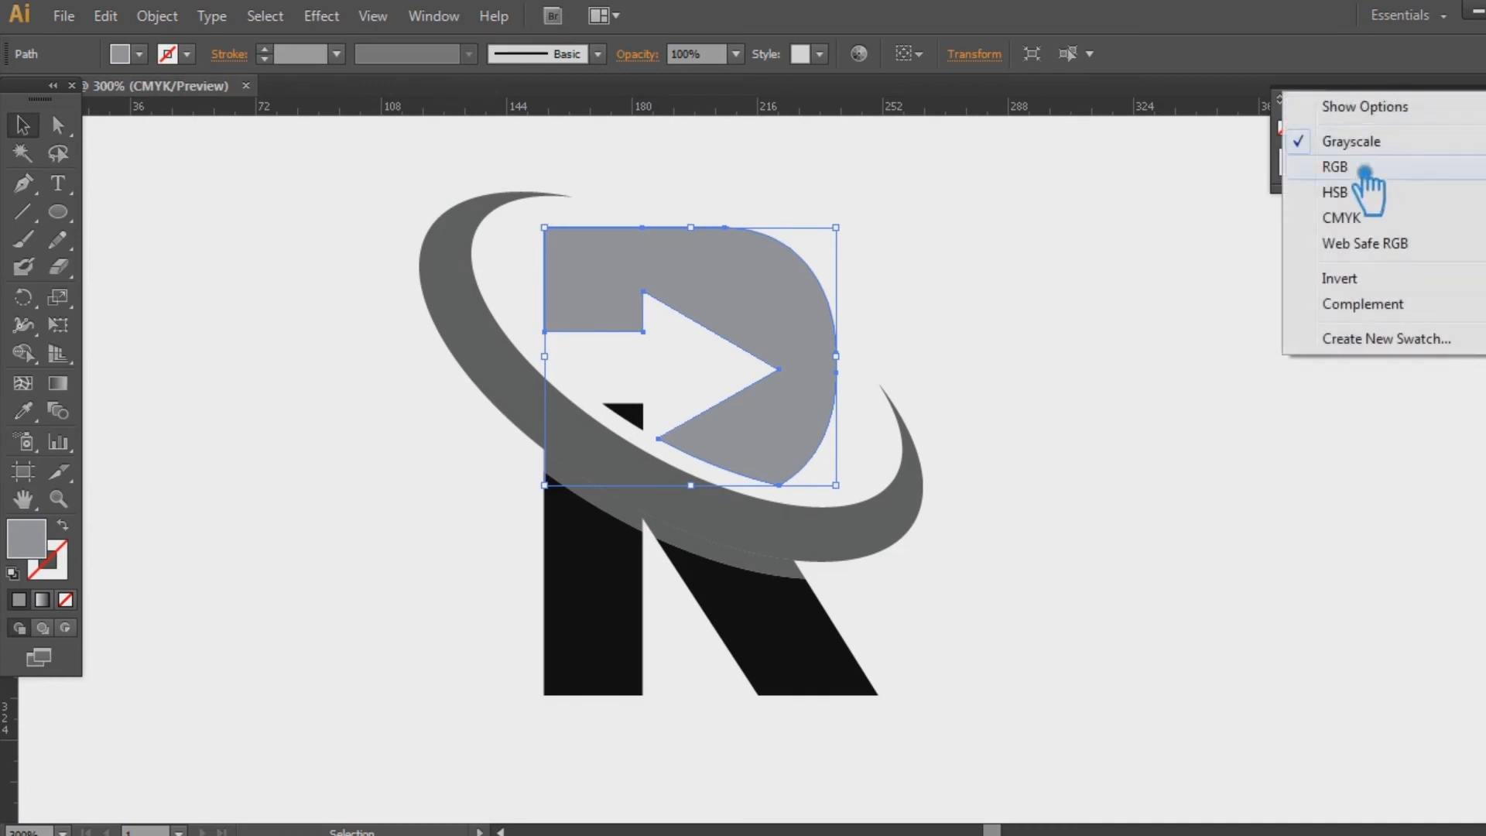
click(1403, 144)
click(1063, 387)
click(834, 332)
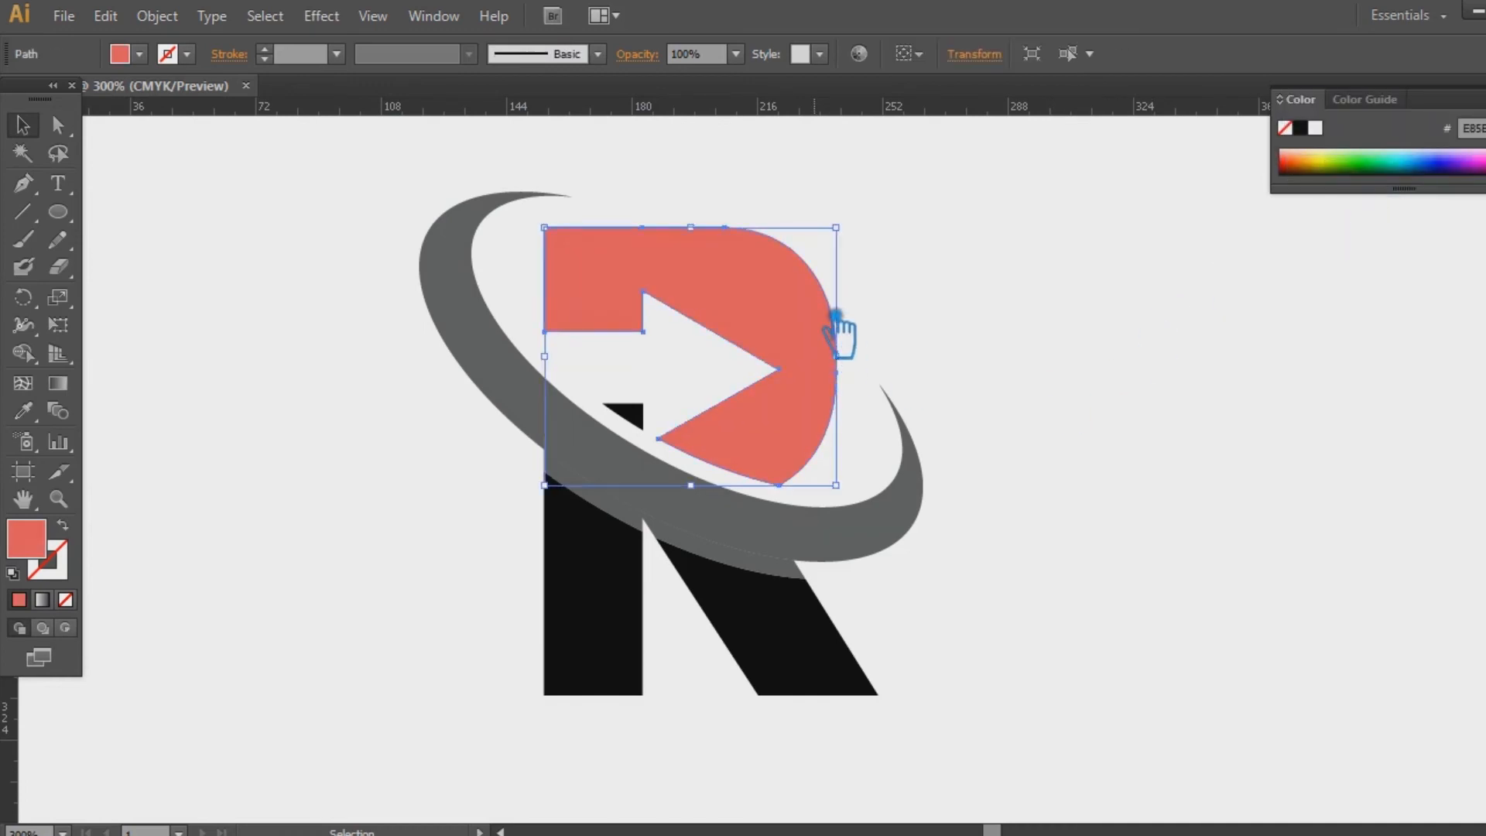
double_click(26, 537)
click(294, 239)
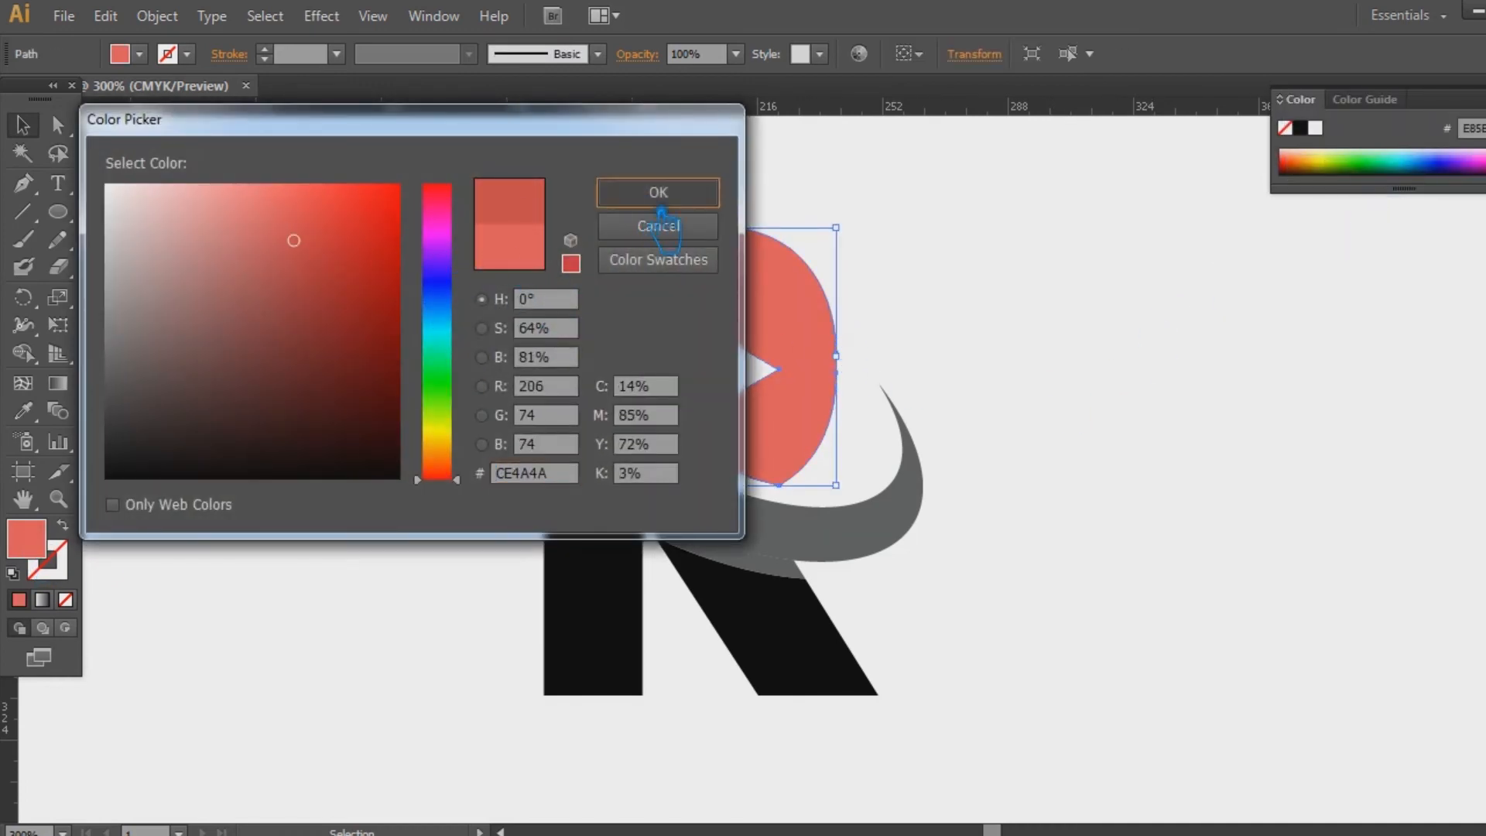
click(656, 199)
Copy the bowl's red fill onto the small black triangle below the arrow's shaft with the Eyedropper.
click(1037, 318)
click(860, 542)
click(23, 411)
click(23, 123)
click(1083, 445)
click(642, 424)
click(23, 411)
click(789, 444)
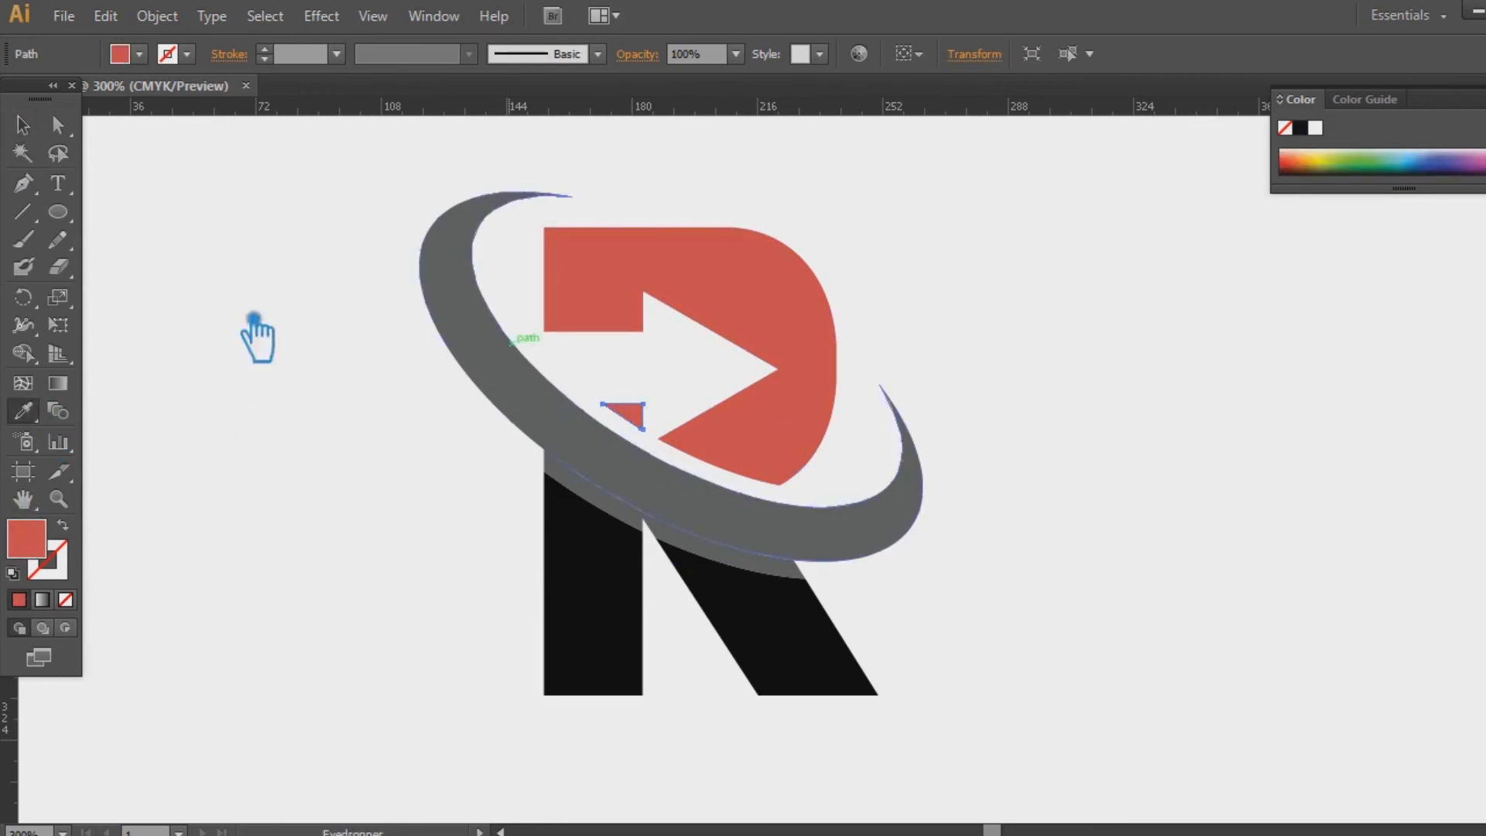
Group the small red triangle with the red upper bowl piece of the R.
click(23, 124)
shift+click(782, 298)
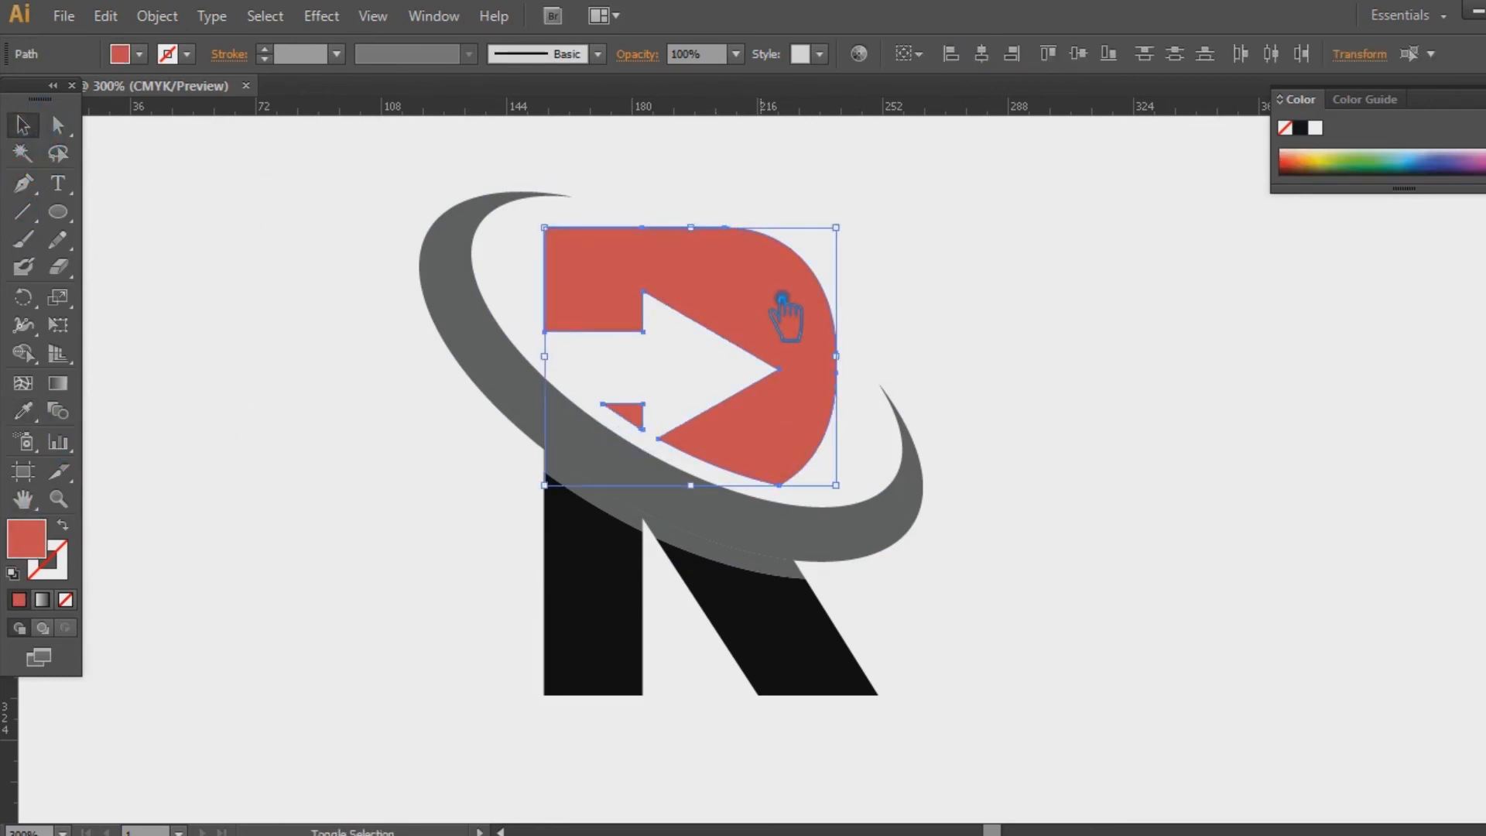
key(ctrl+g)
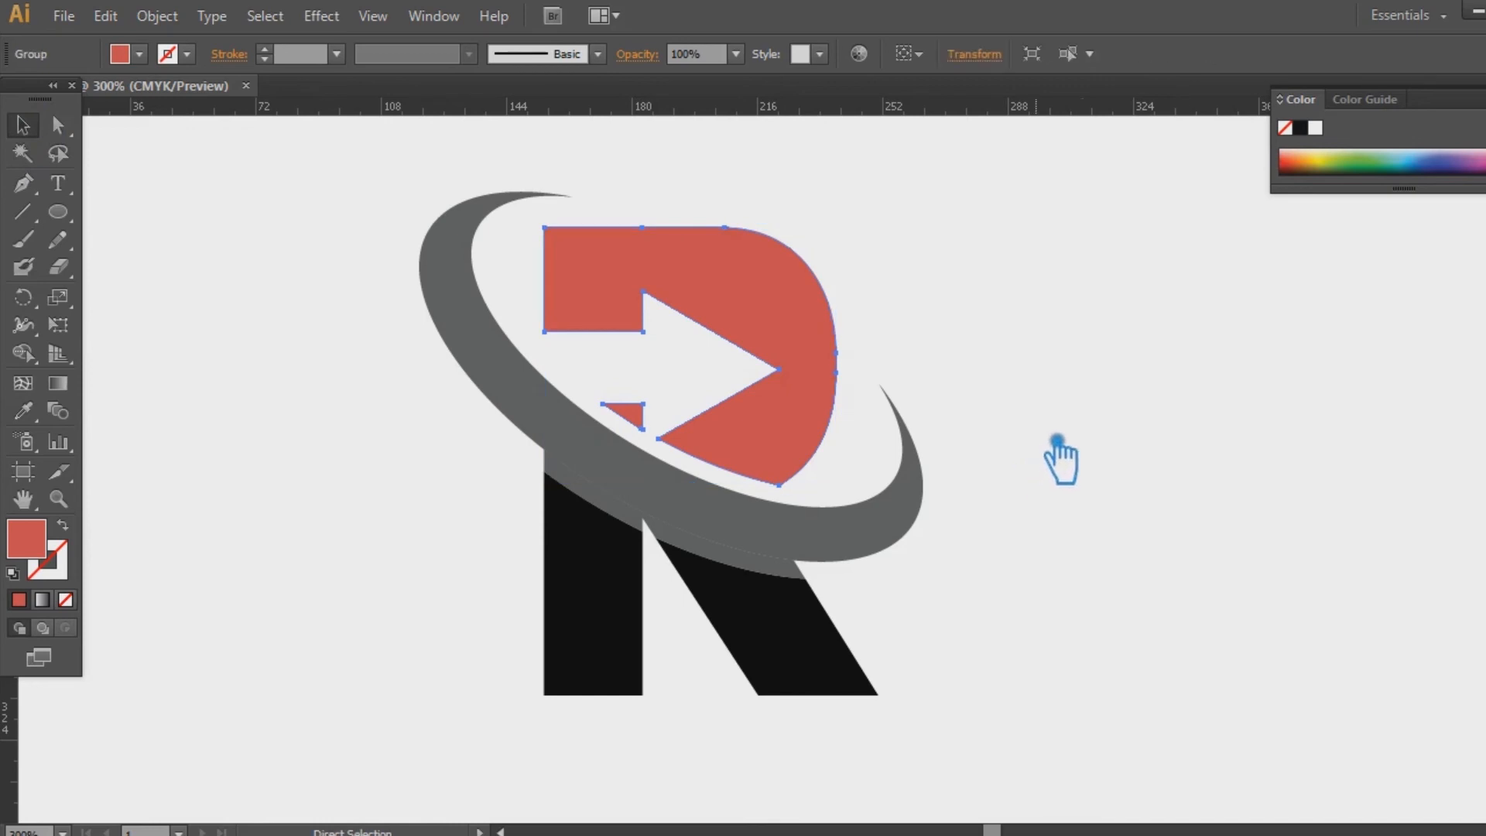
Copy the bowl's red fill onto the thin gray strip beneath the swoosh with the Eyedropper.
click(1126, 379)
click(784, 576)
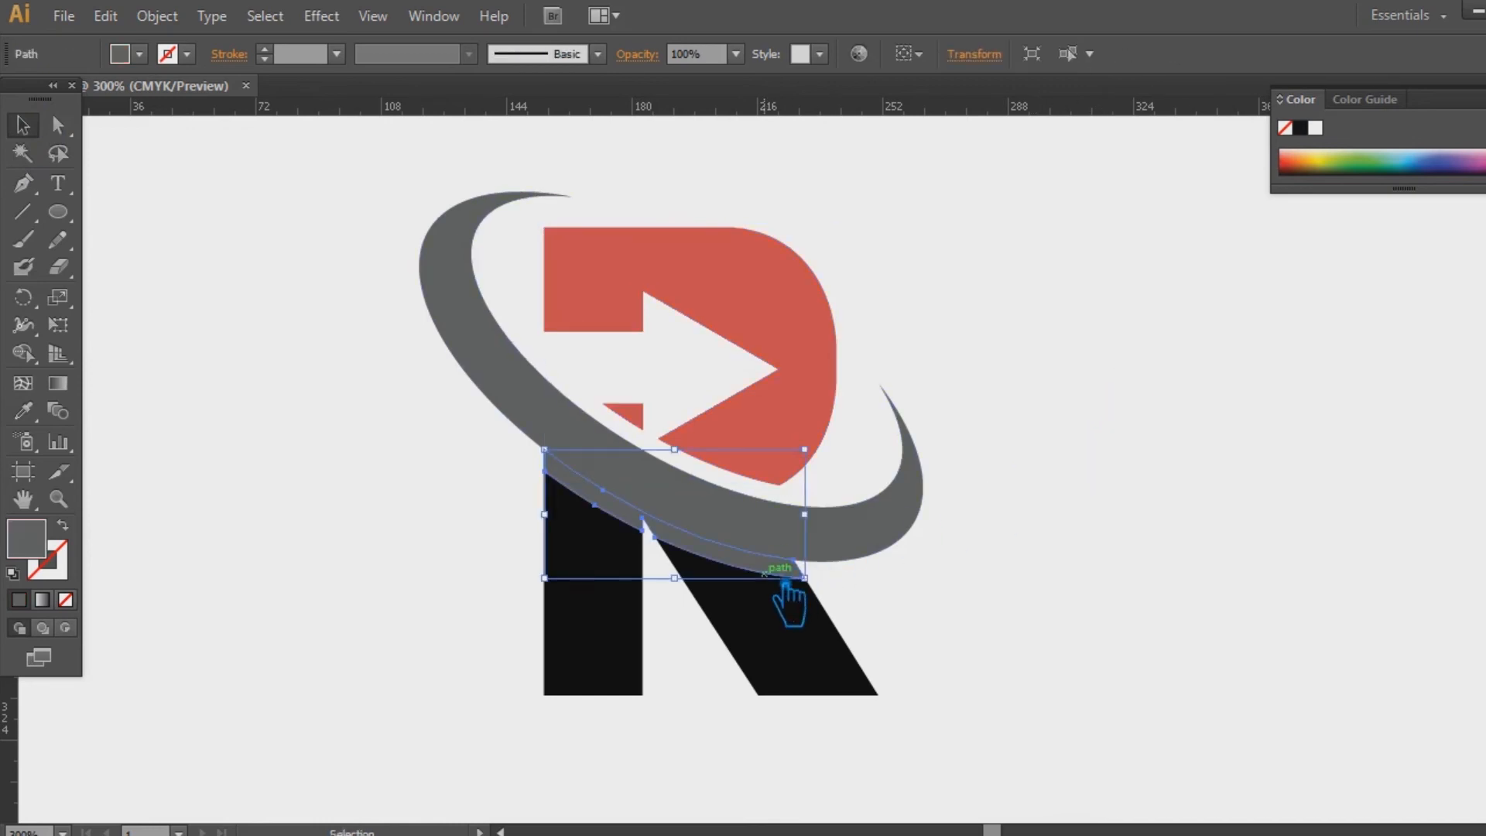
click(23, 411)
click(822, 355)
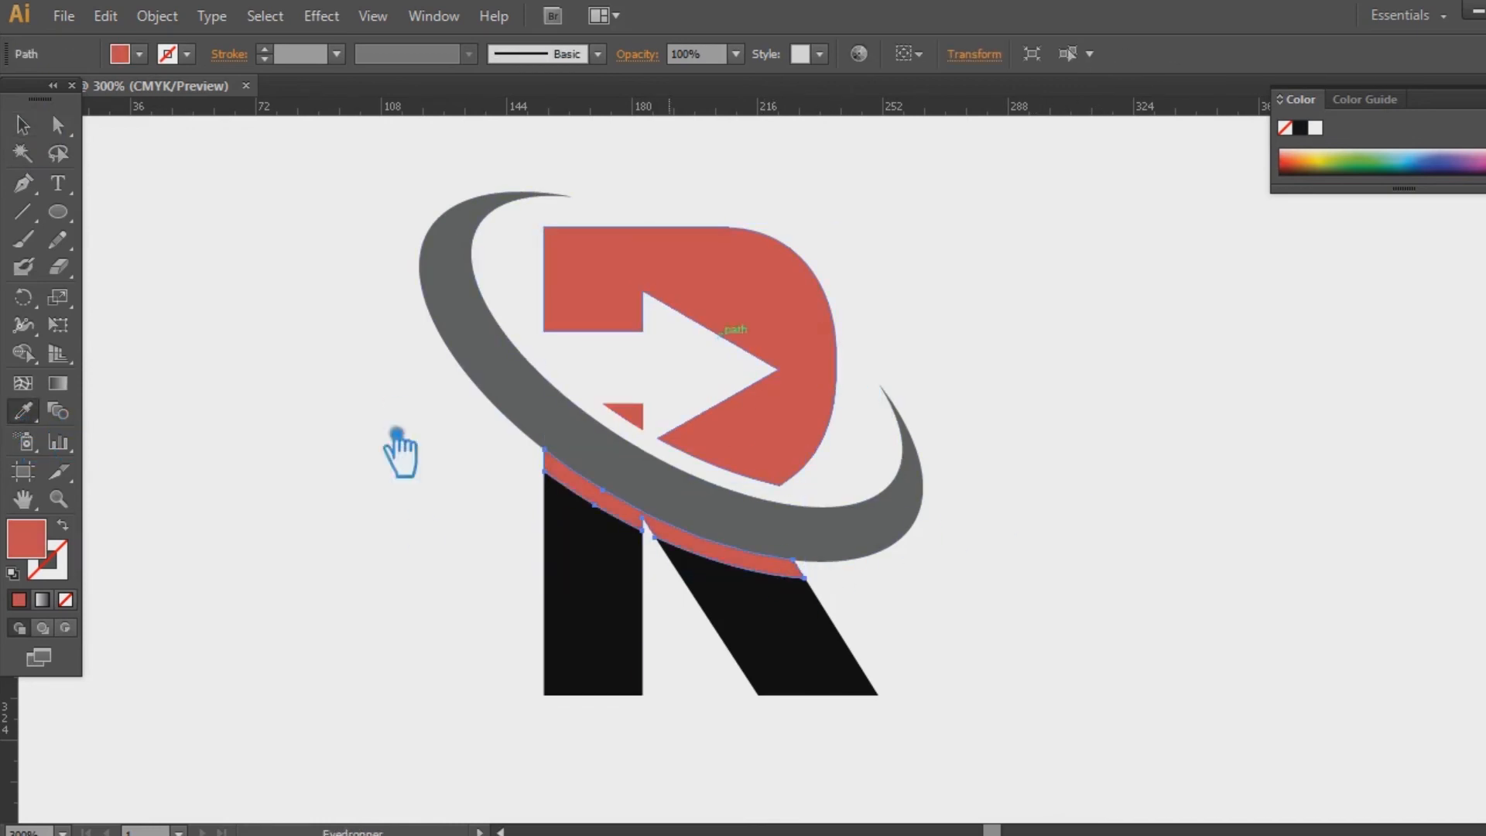
Group the R's two black leg pieces and fill them with dark red A03232.
click(22, 124)
click(806, 685)
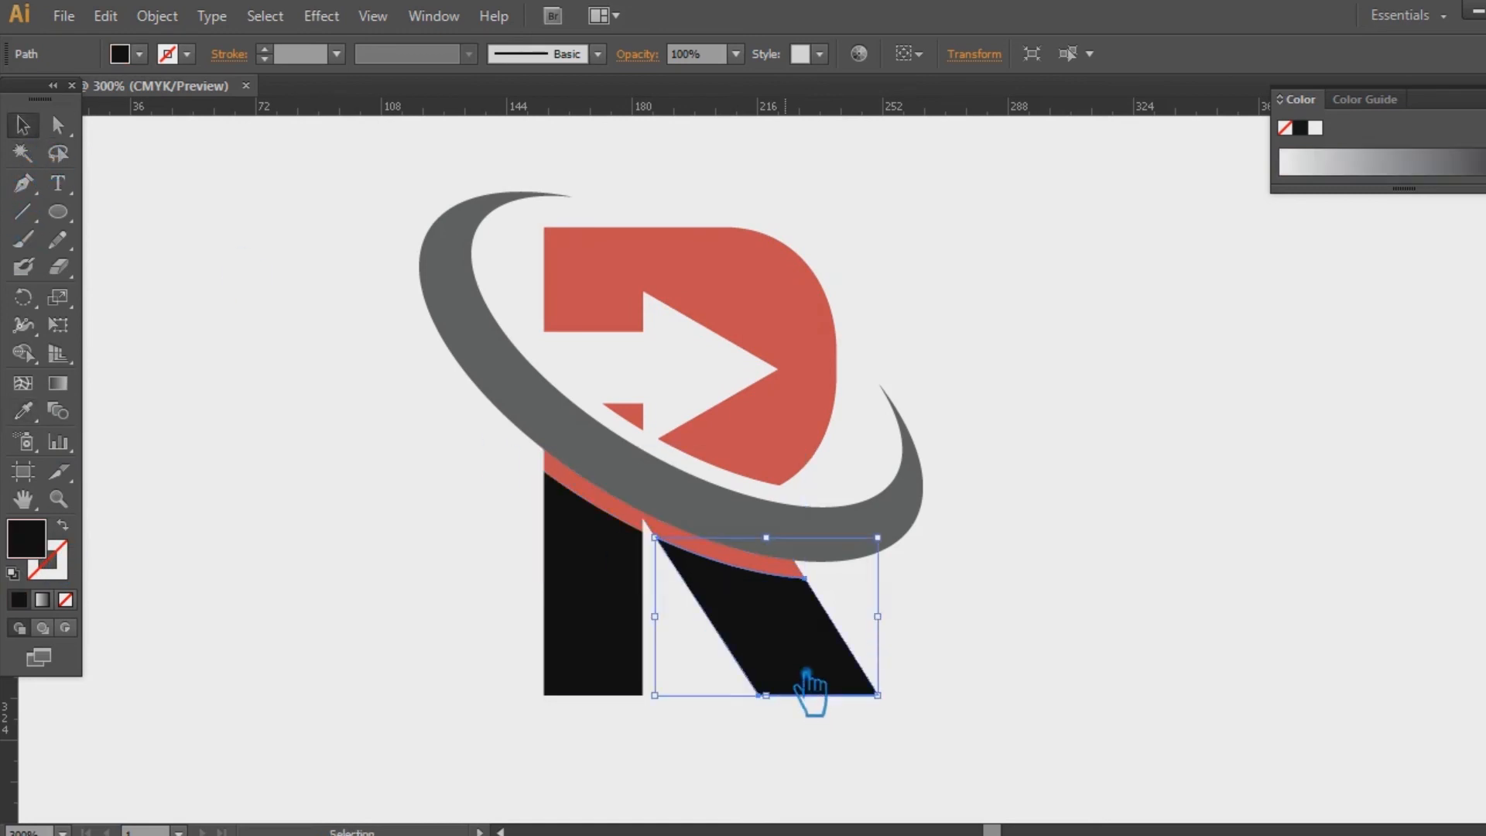
click(562, 626)
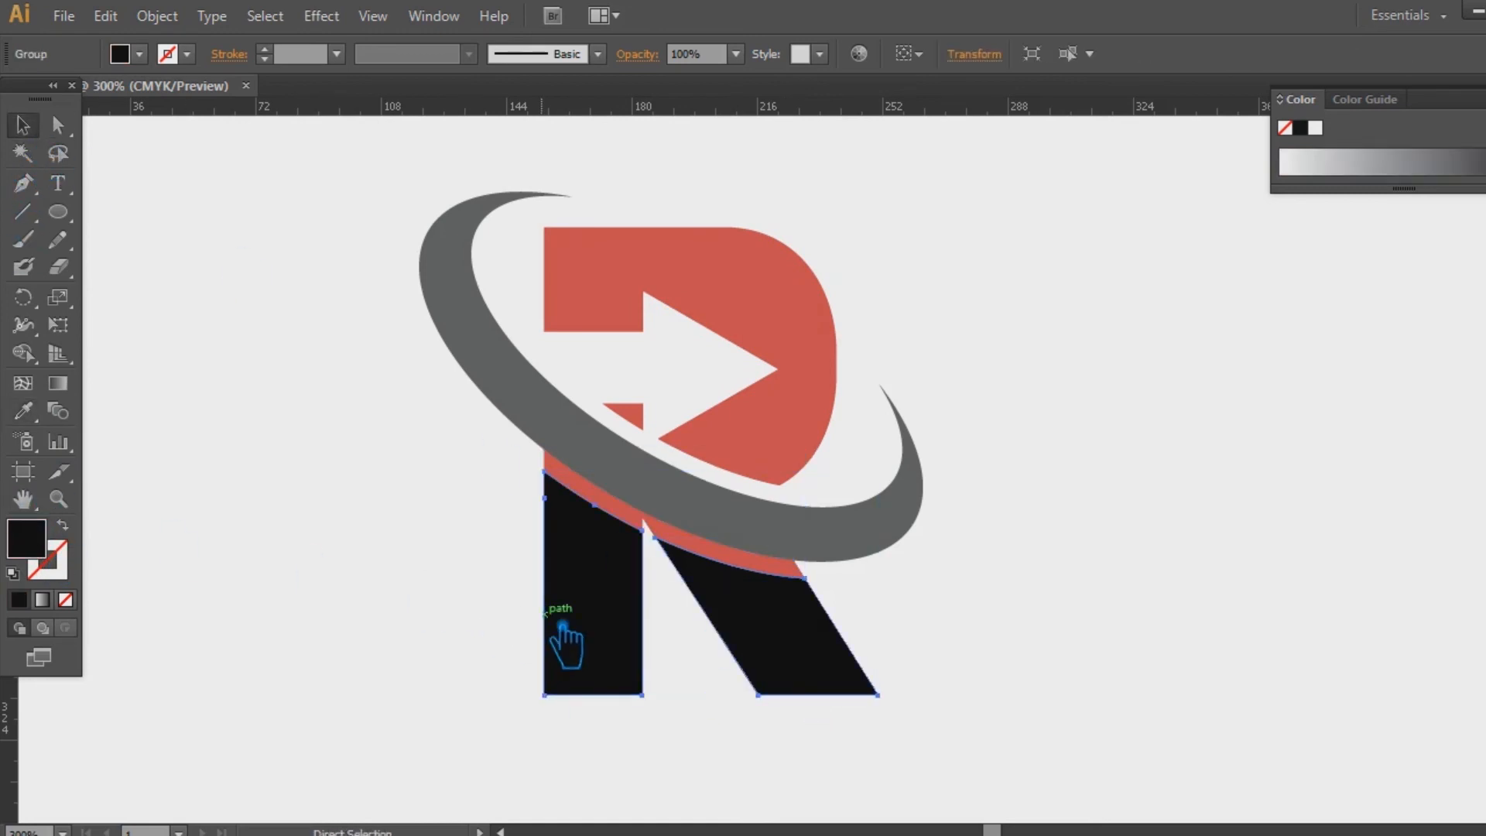
key(i)
click(645, 520)
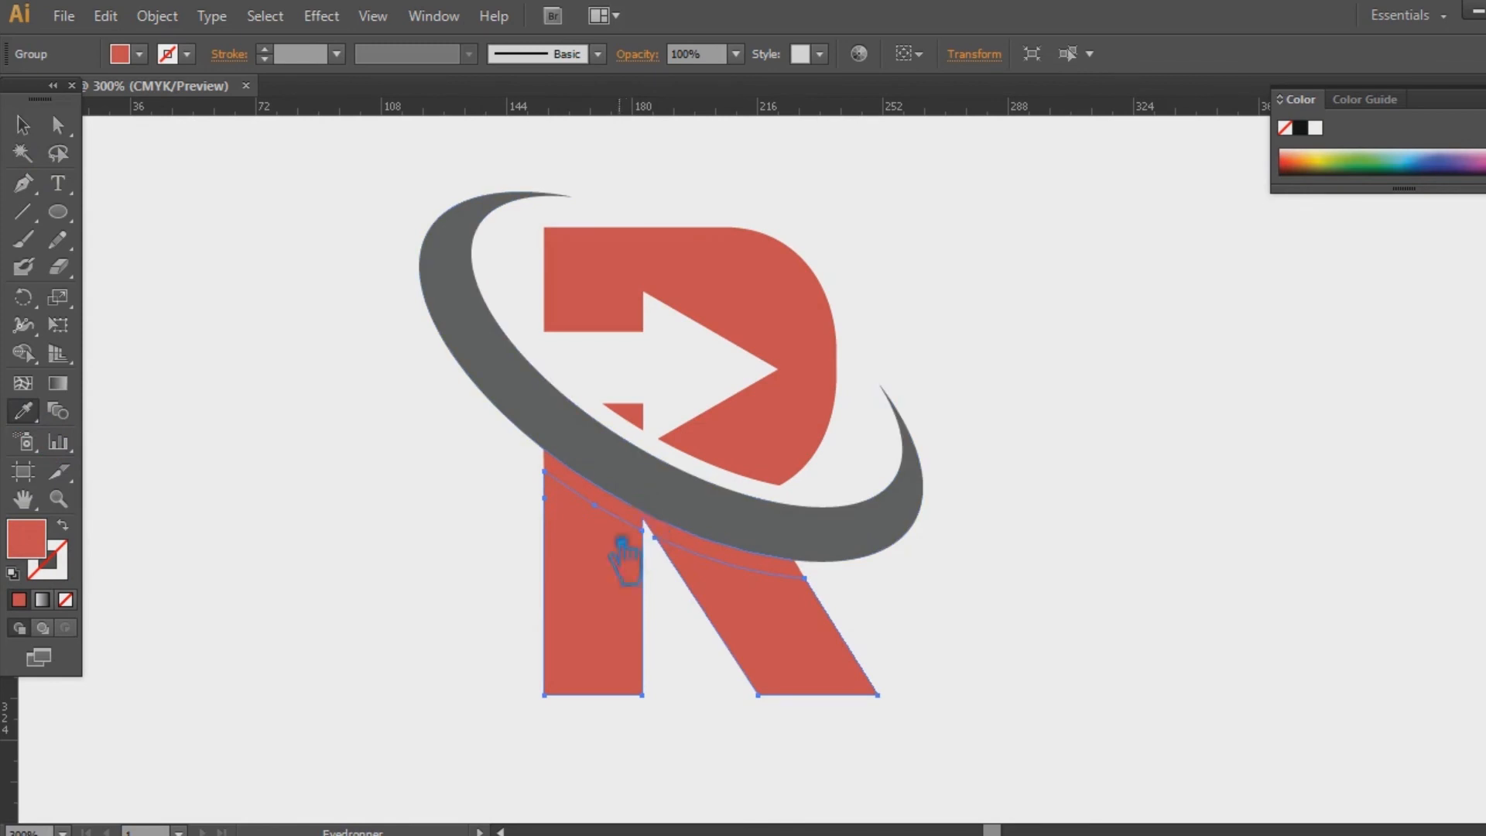
double_click(59, 551)
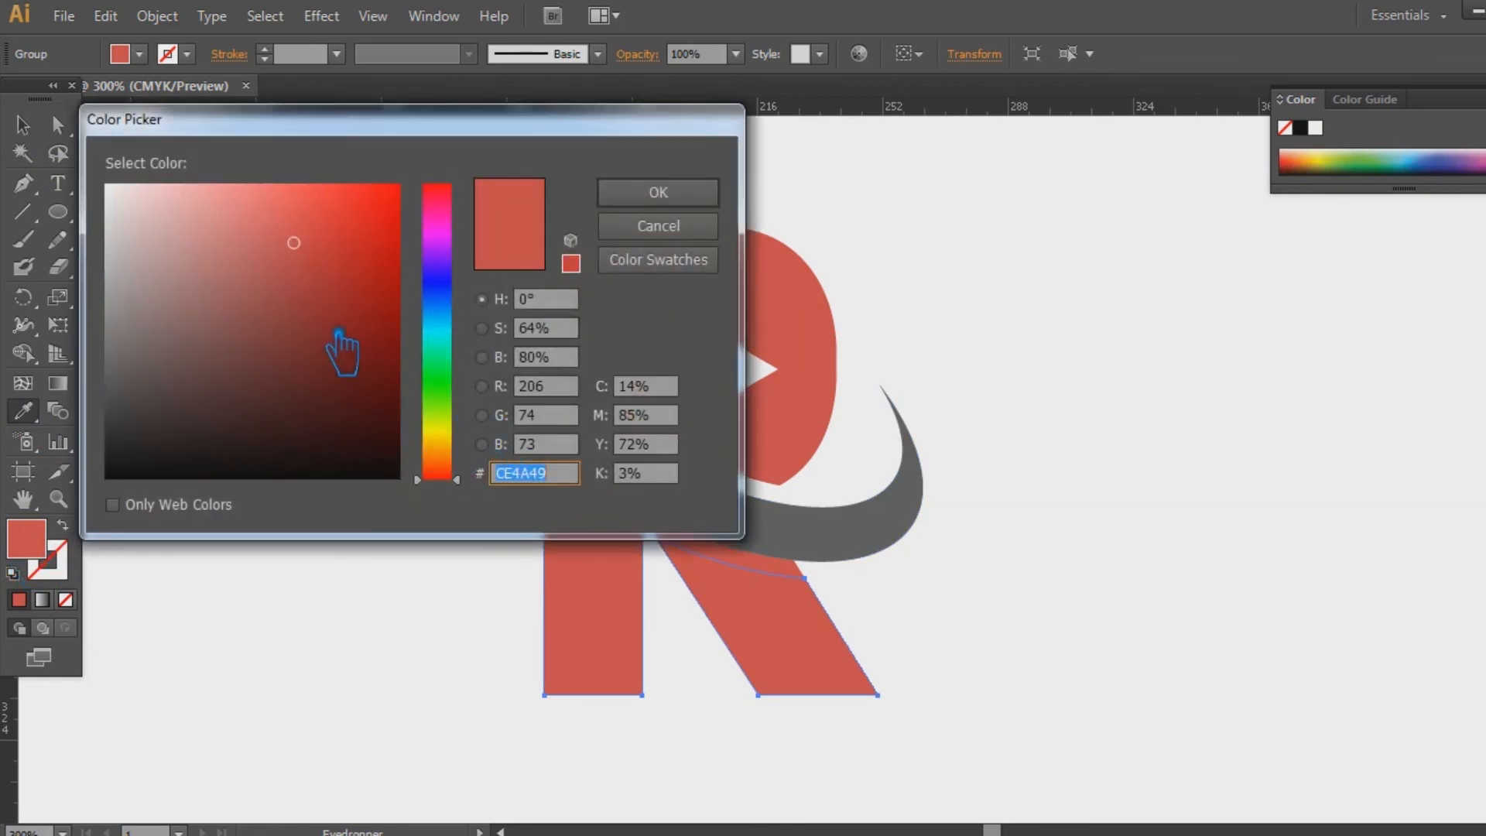
click(308, 285)
click(657, 192)
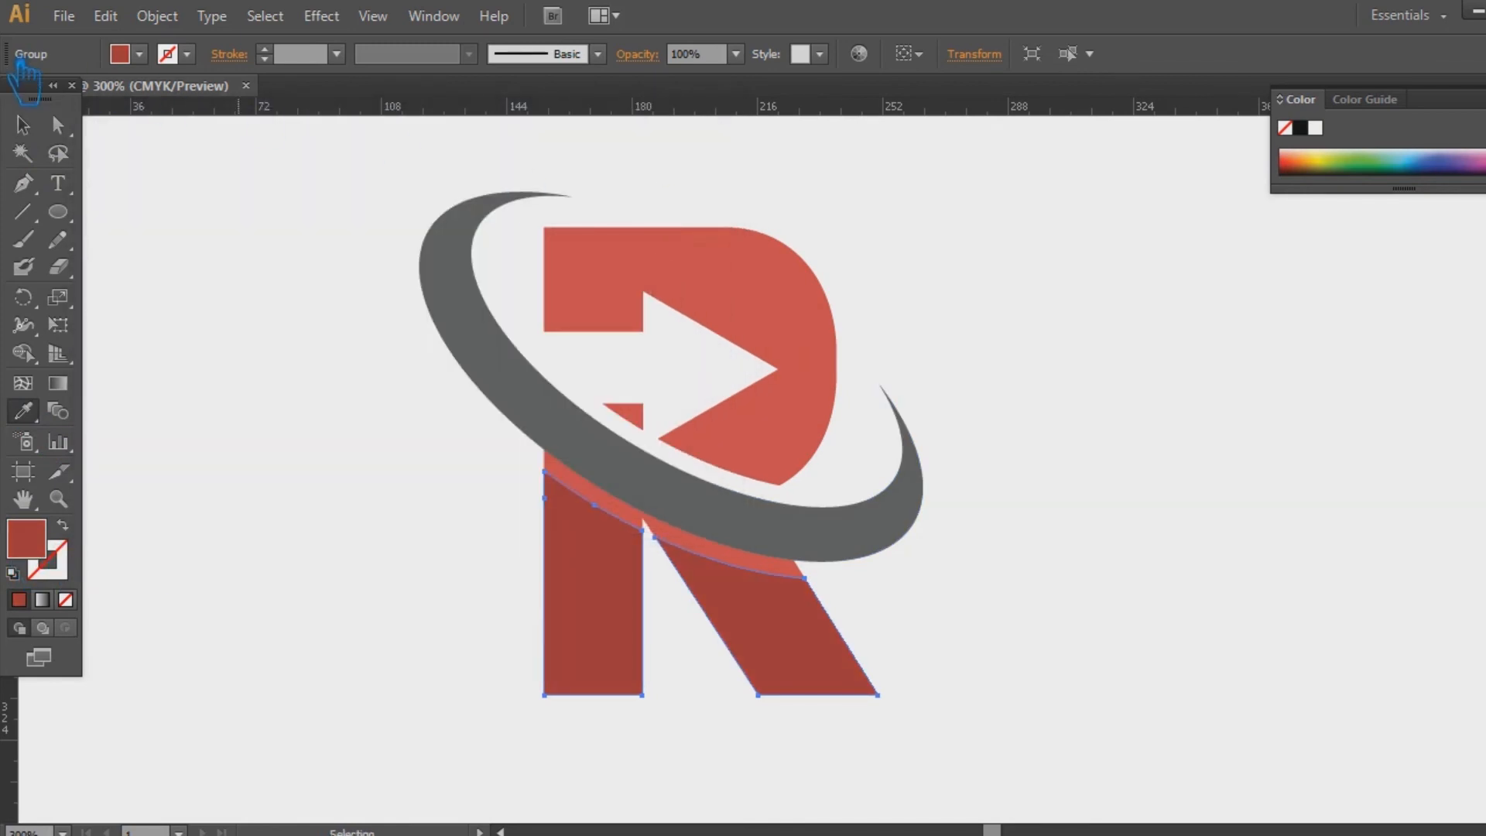
click(27, 126)
click(303, 329)
Fill the gray swoosh with light red E26464.
click(584, 437)
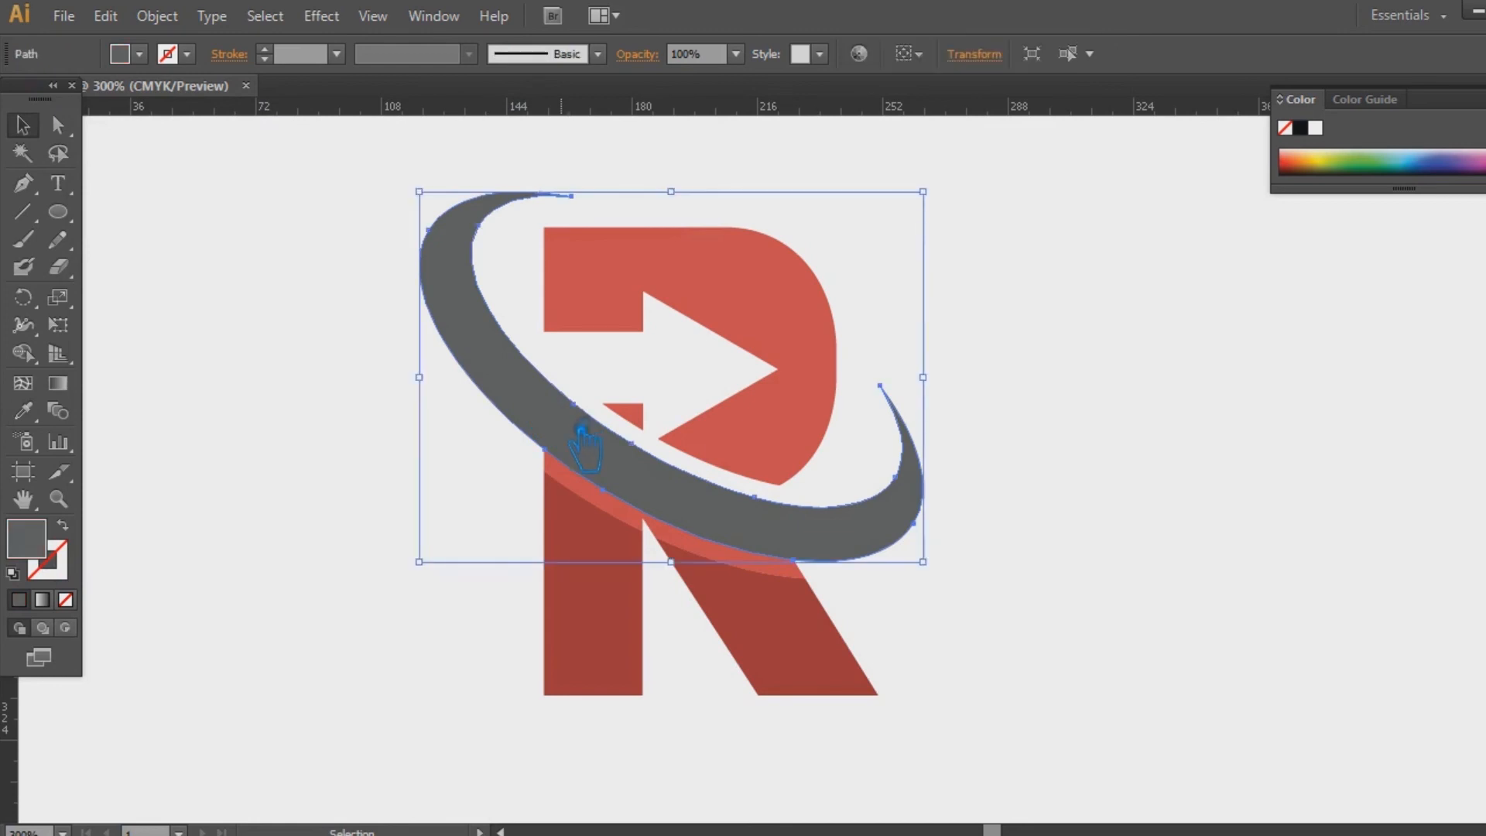
click(23, 411)
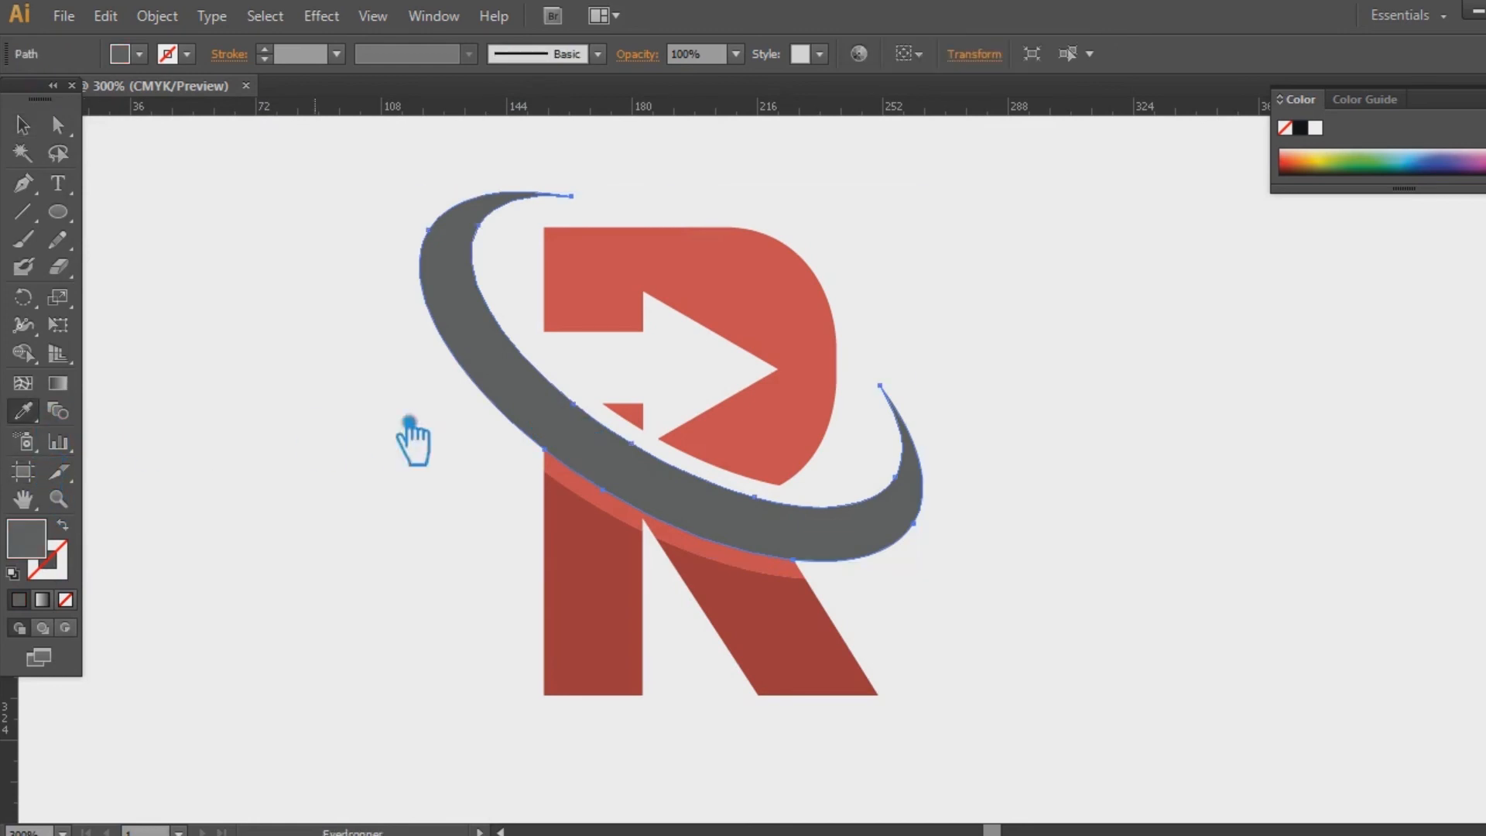
click(819, 310)
double_click(47, 557)
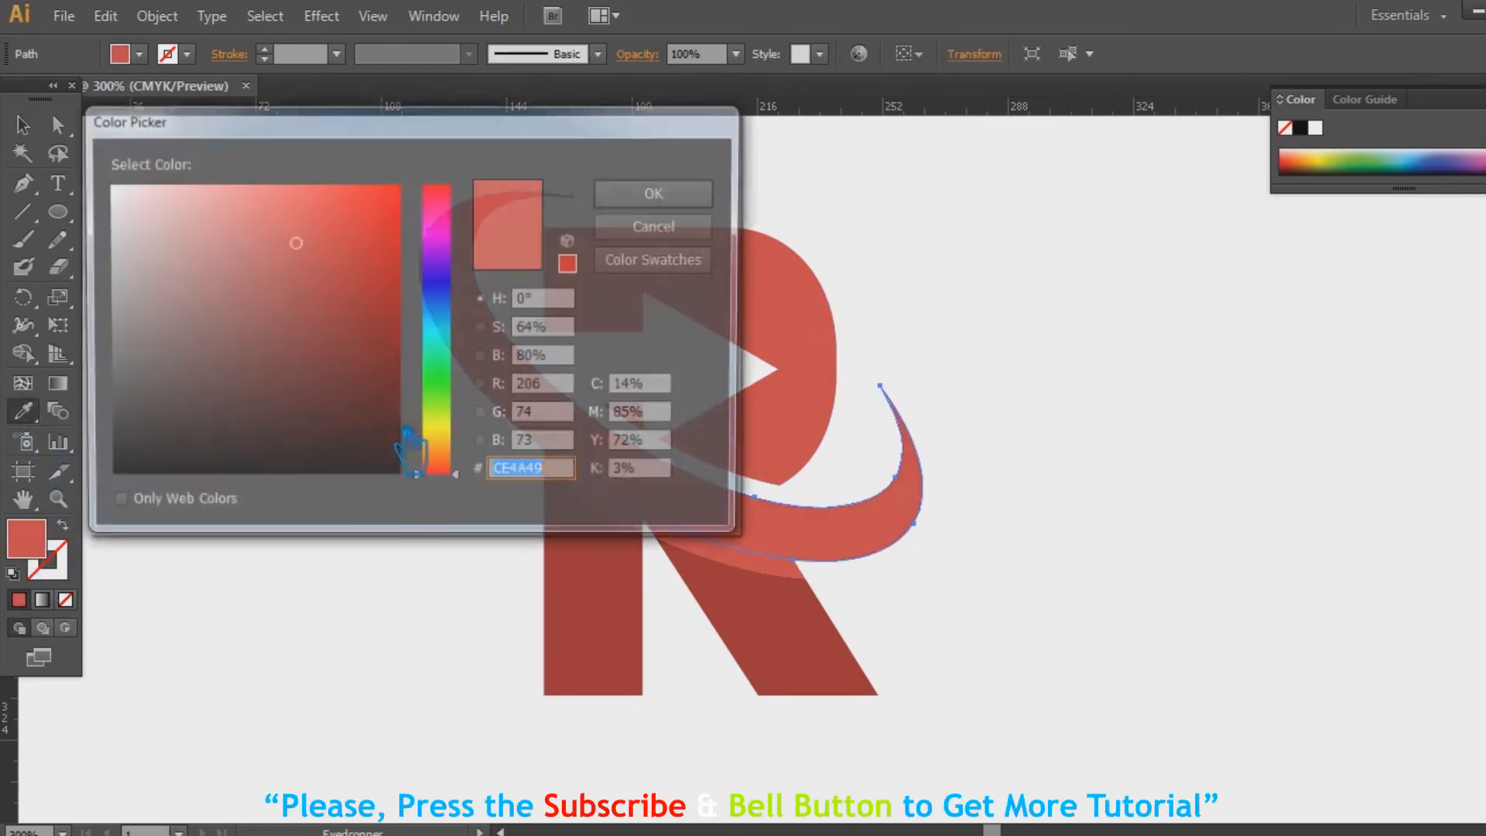
click(257, 223)
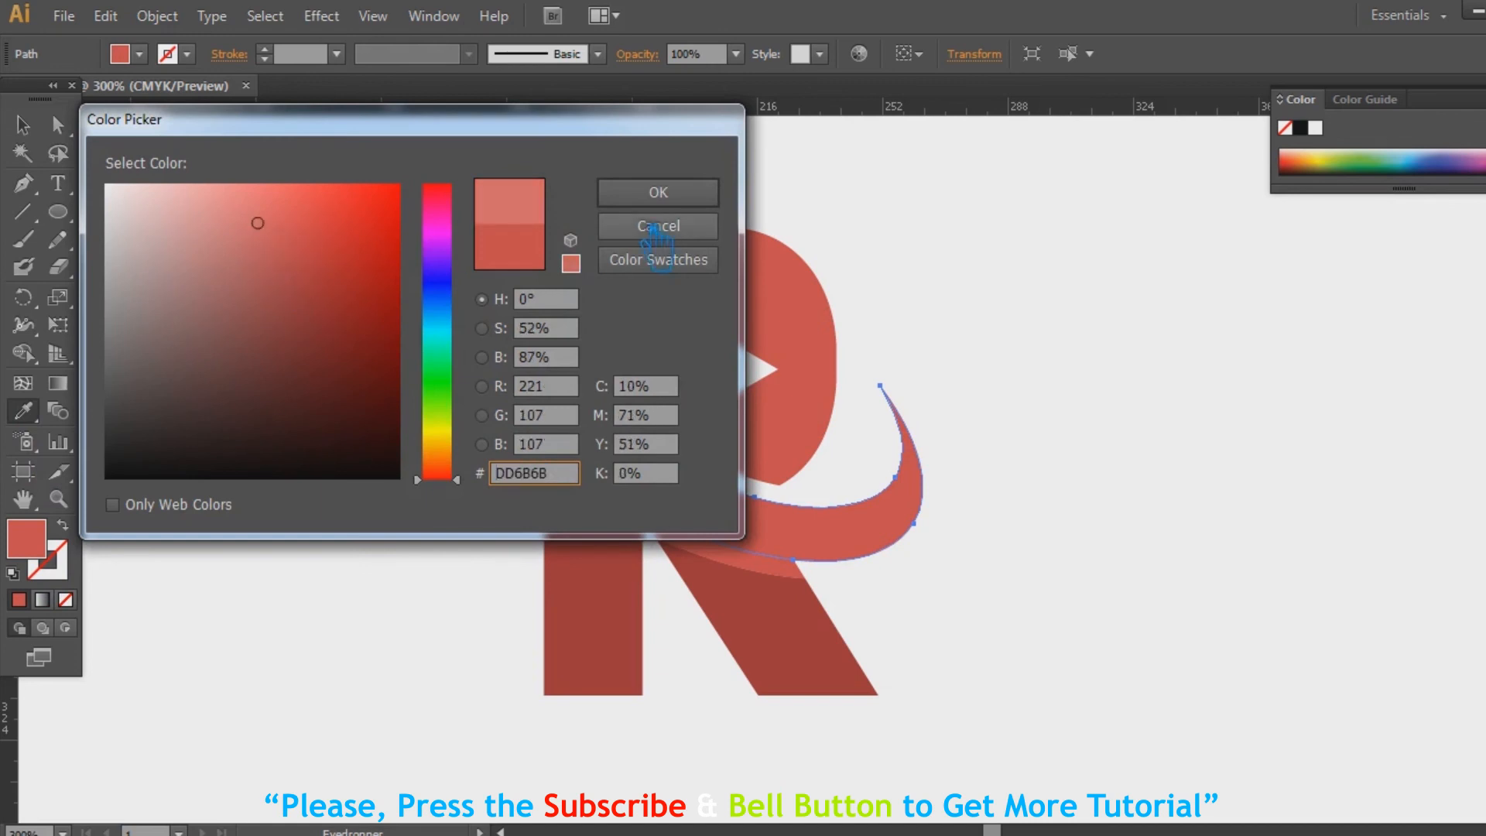
click(294, 232)
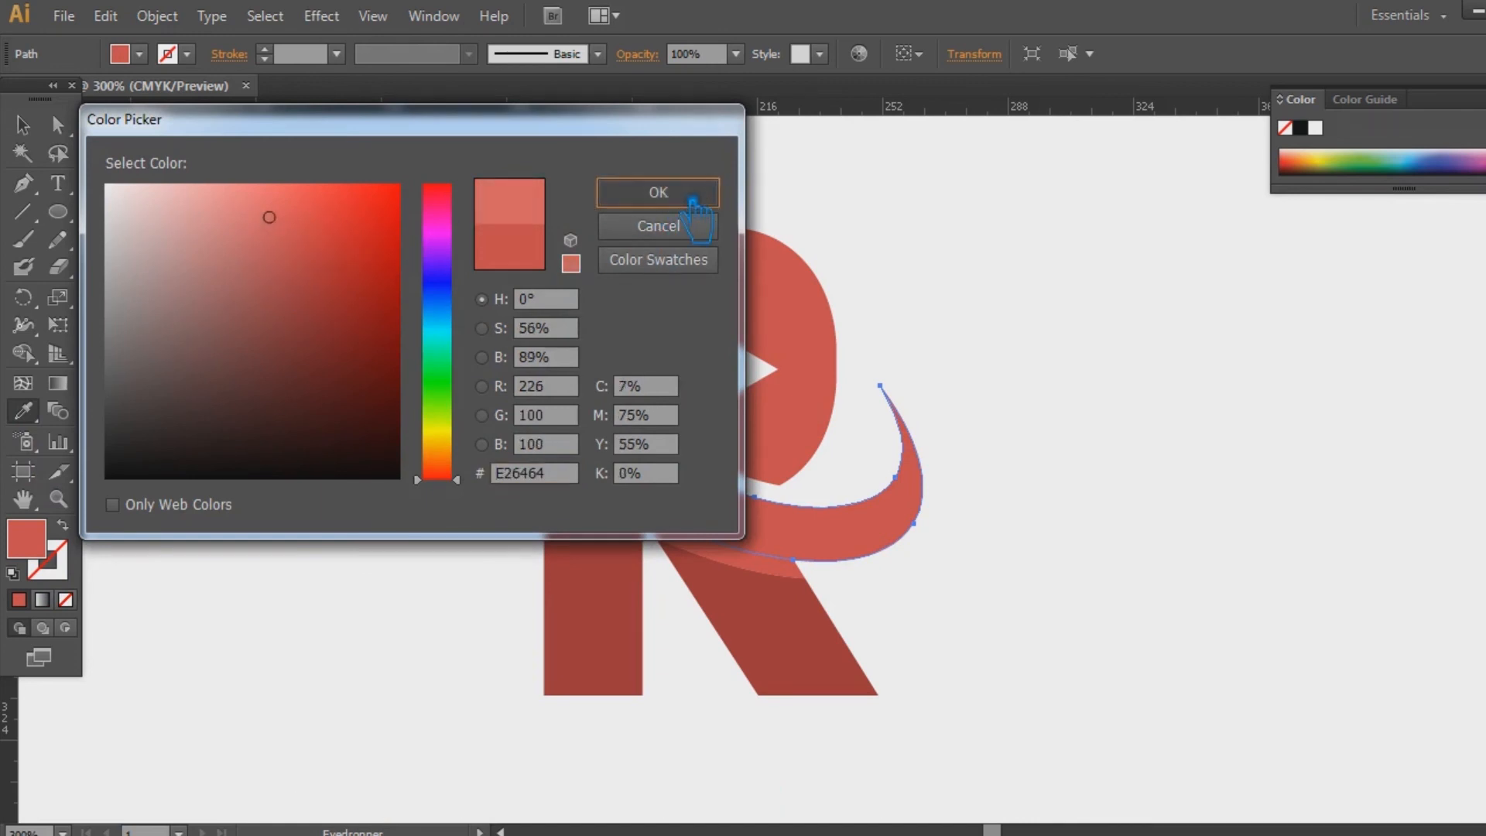
click(658, 192)
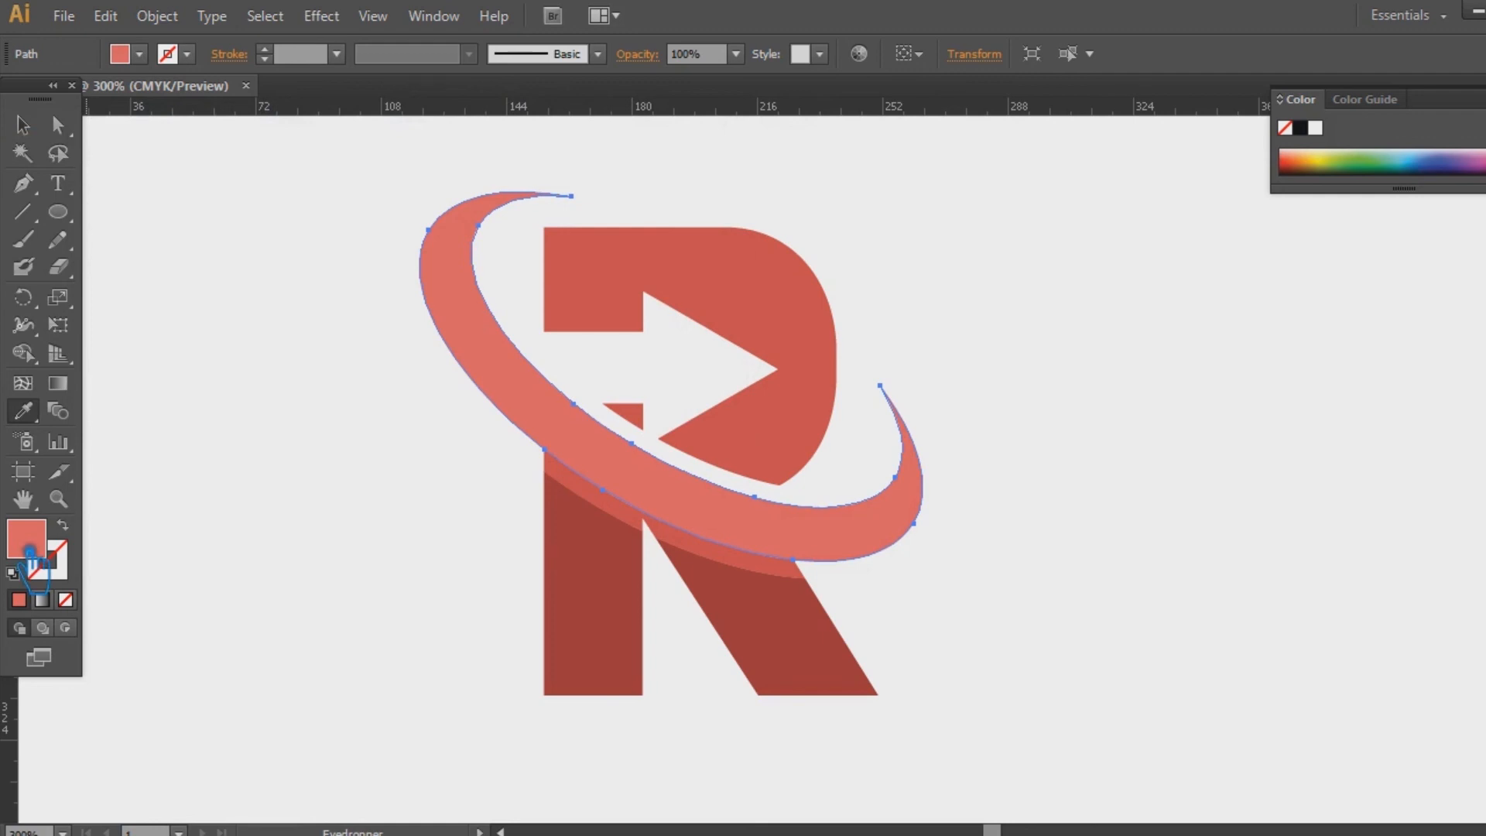
Brighten the swoosh's fill to a more vivid coral red and deselect it.
double_click(30, 551)
click(299, 190)
click(287, 186)
click(658, 191)
click(23, 124)
click(183, 238)
Fill the thin strip beneath the swoosh with shadow red 842626, darker than the R's legs.
click(757, 580)
click(23, 411)
click(647, 600)
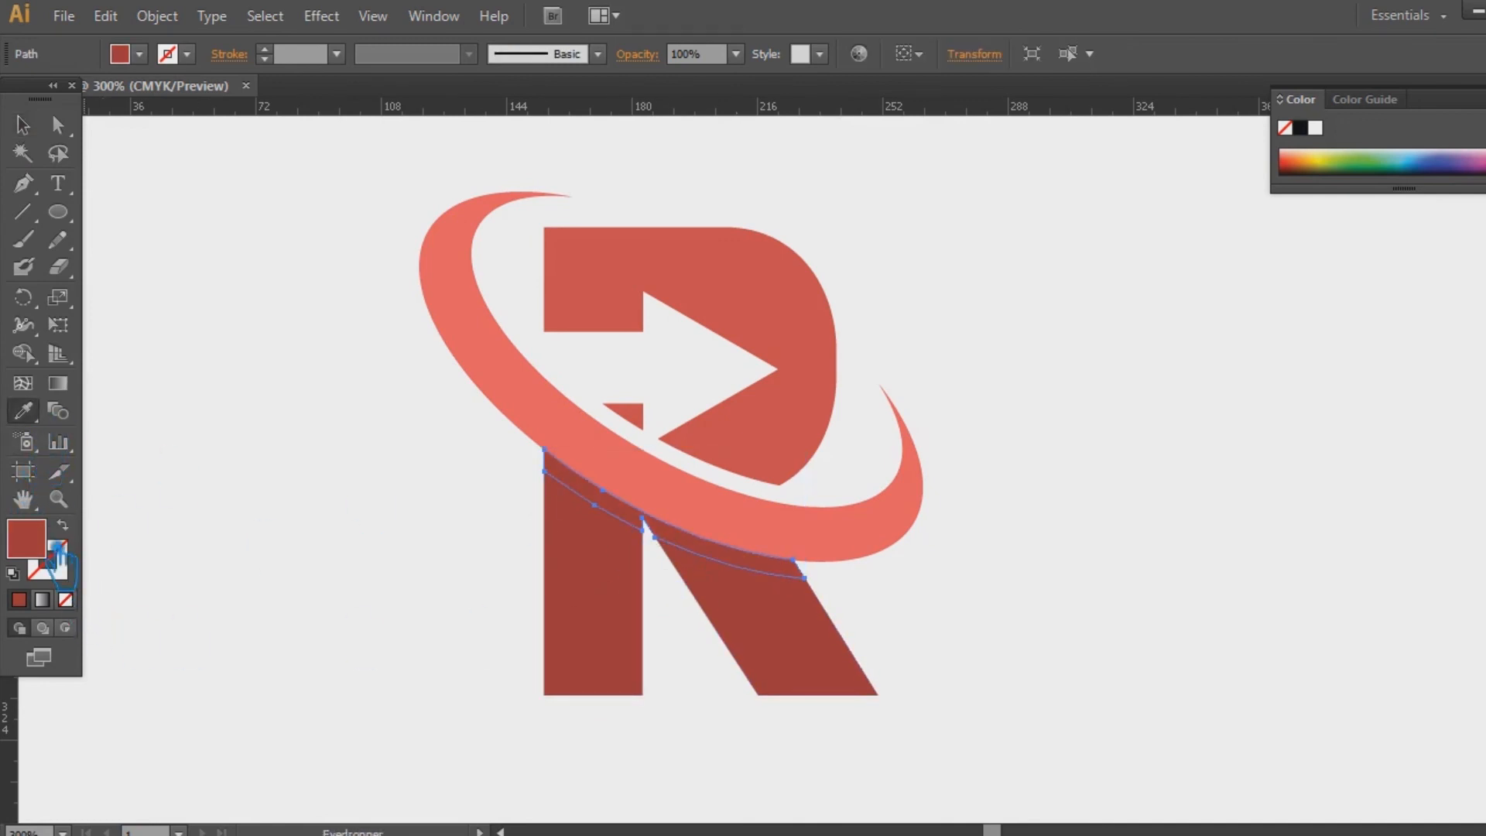
double_click(57, 546)
click(694, 193)
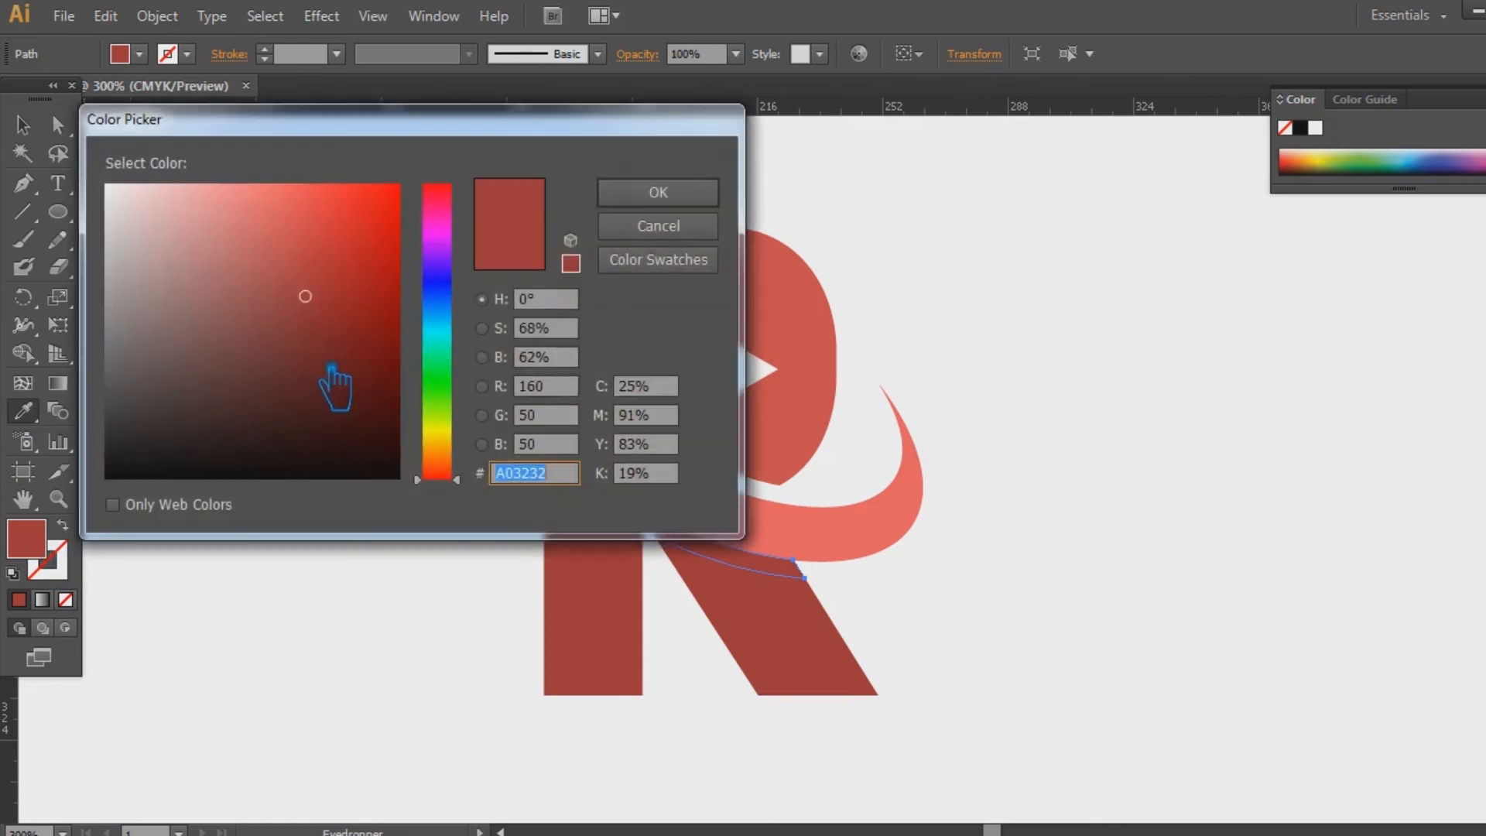
click(317, 327)
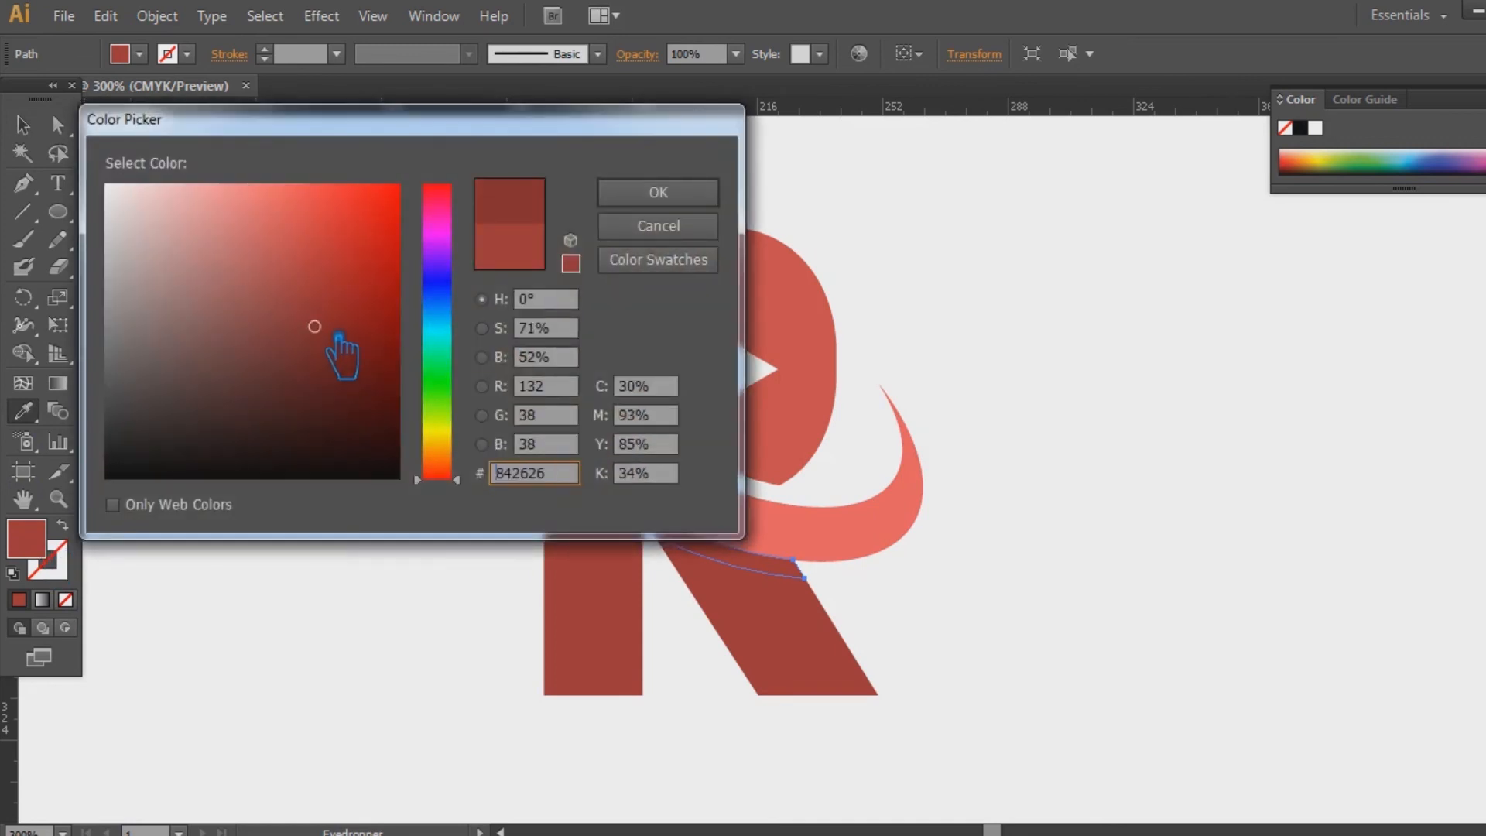
click(658, 194)
click(23, 125)
click(470, 499)
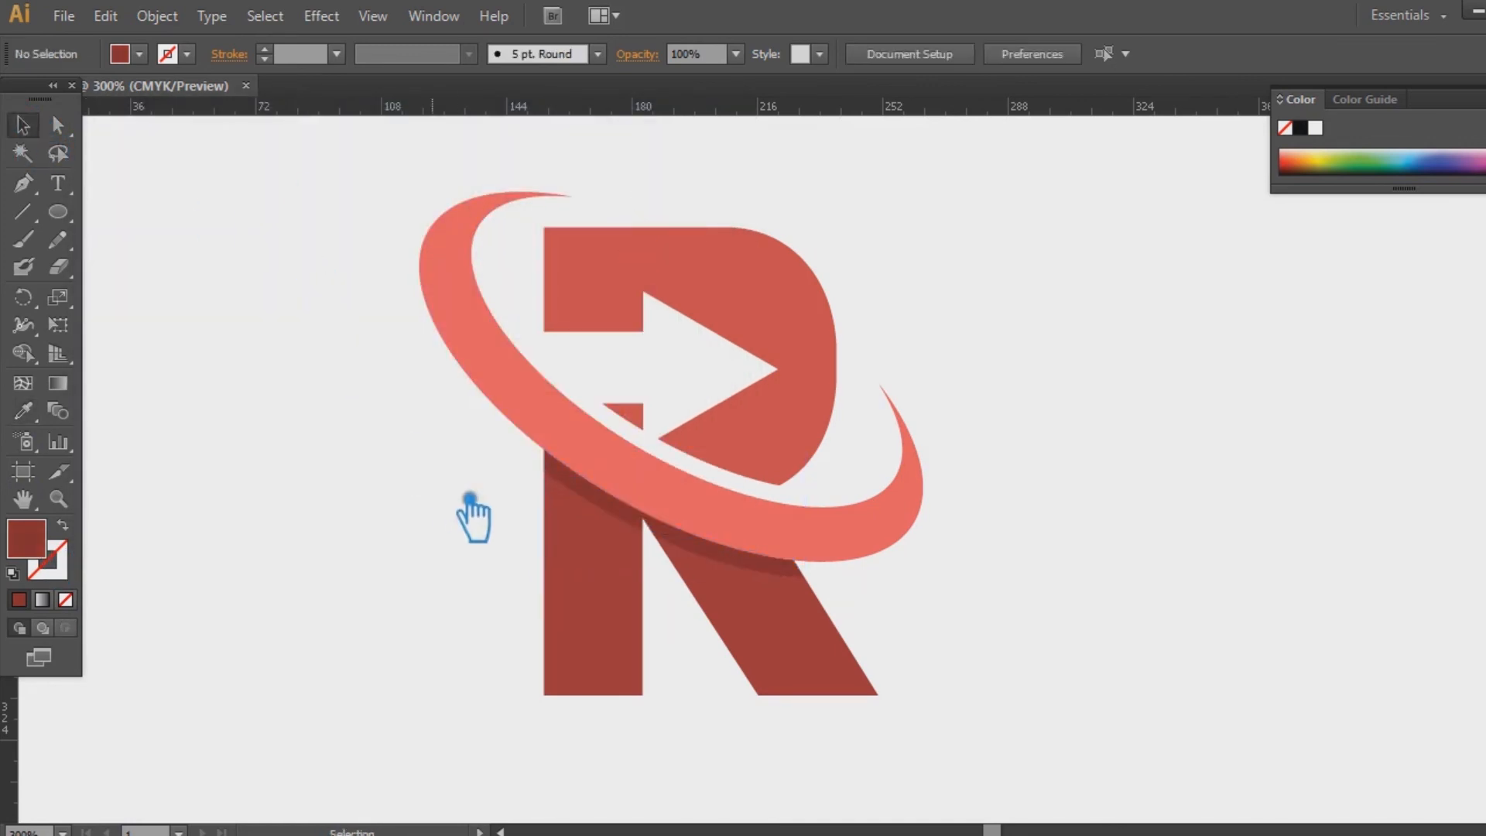
Scale the swoosh down slightly around its center in two passes, leaving a thin gap above the R's legs.
click(882, 556)
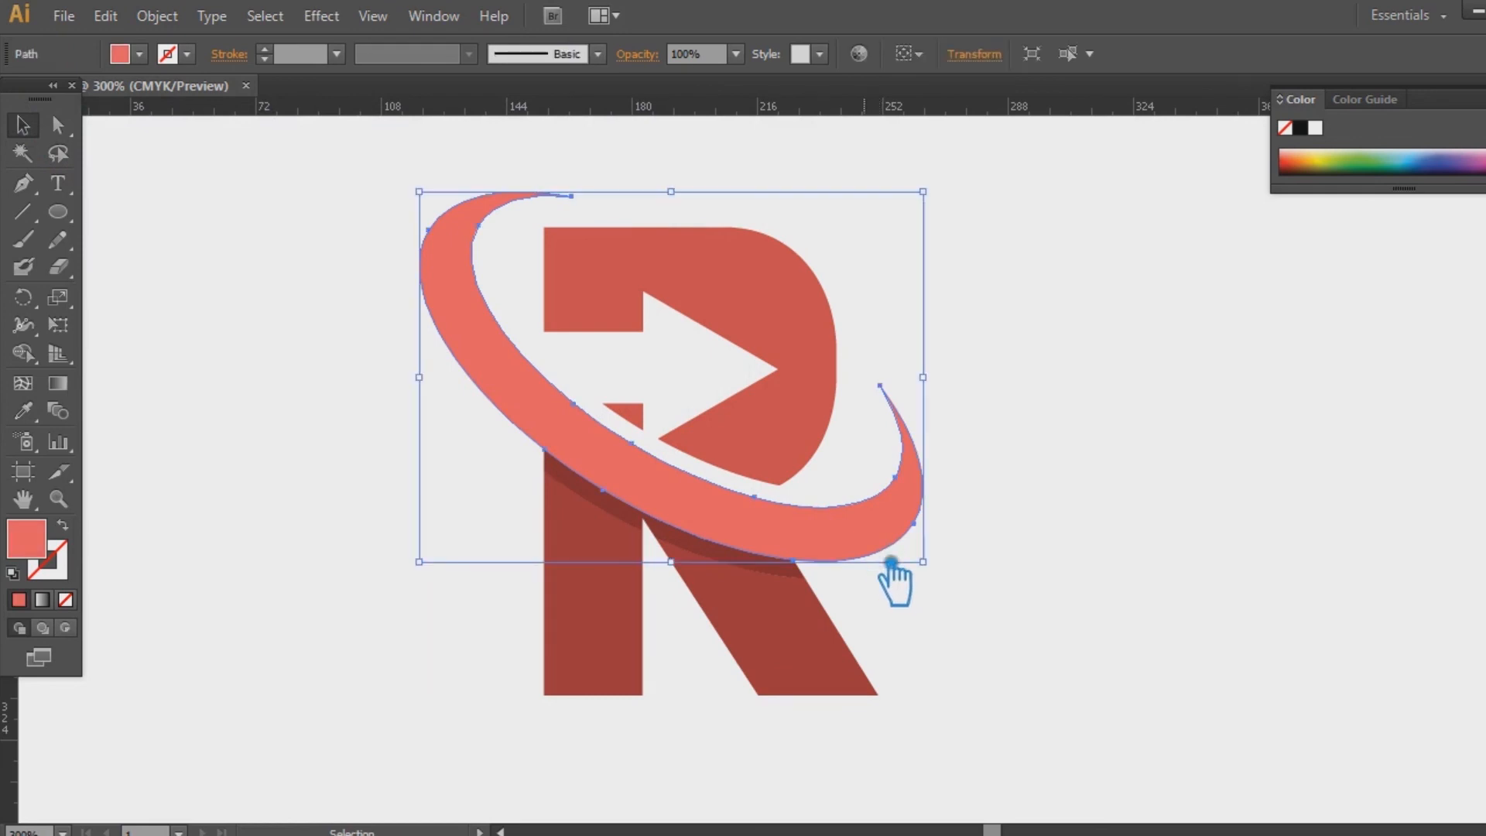
drag(945, 576, 934, 568)
click(1032, 640)
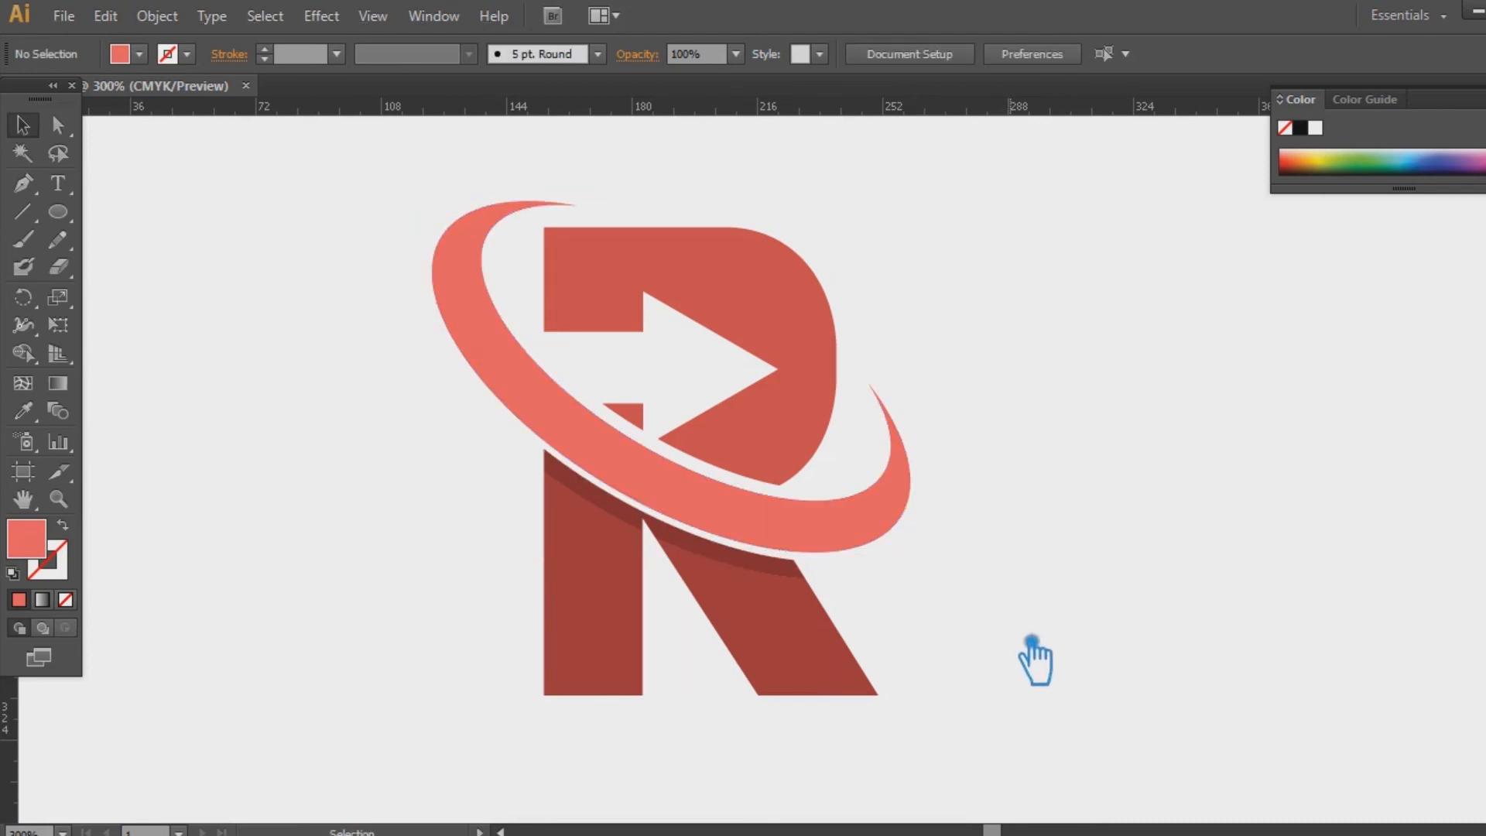
click(867, 541)
drag(933, 576, 928, 558)
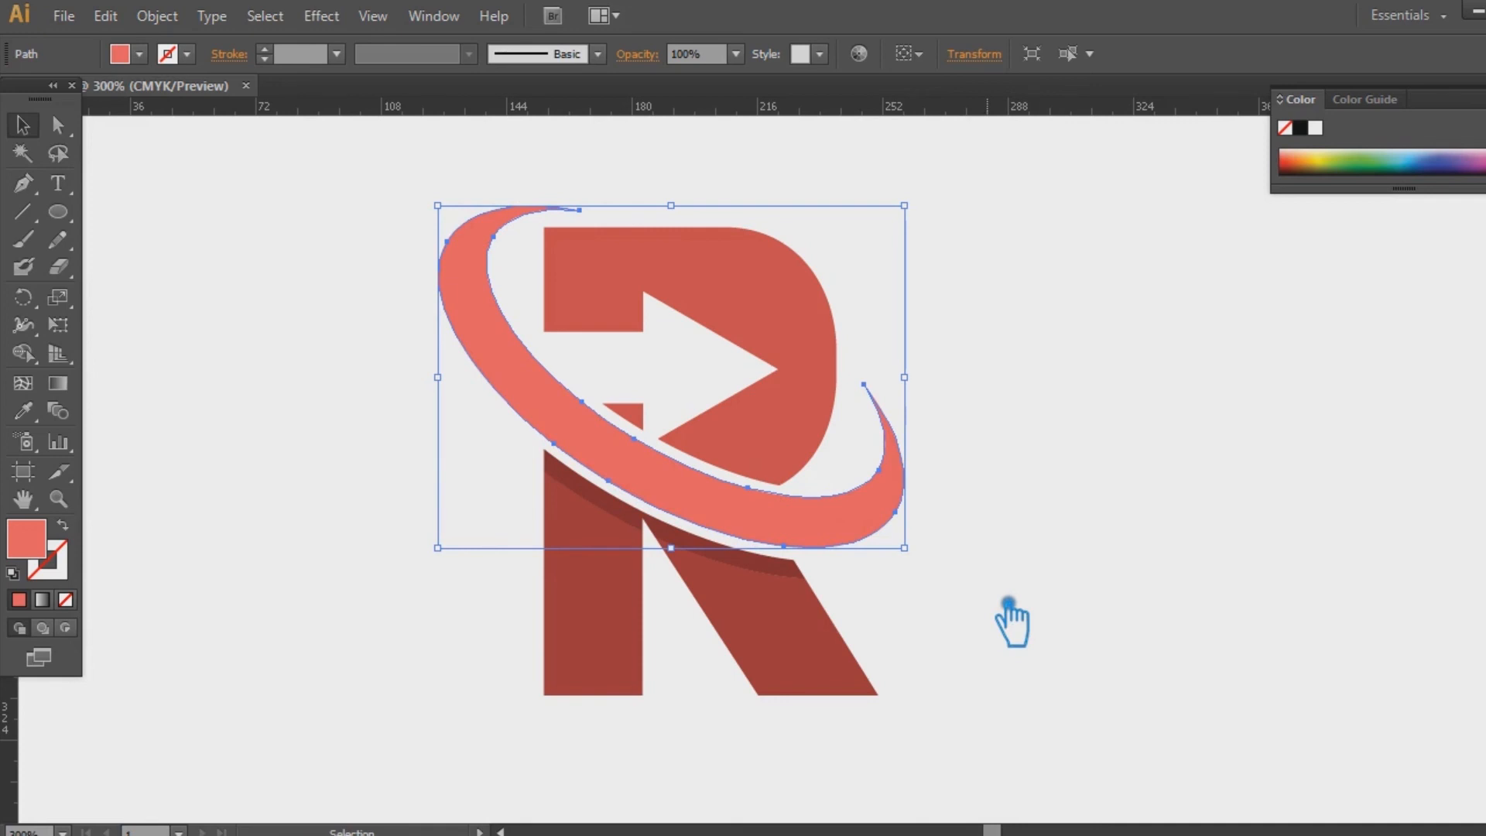
click(1008, 604)
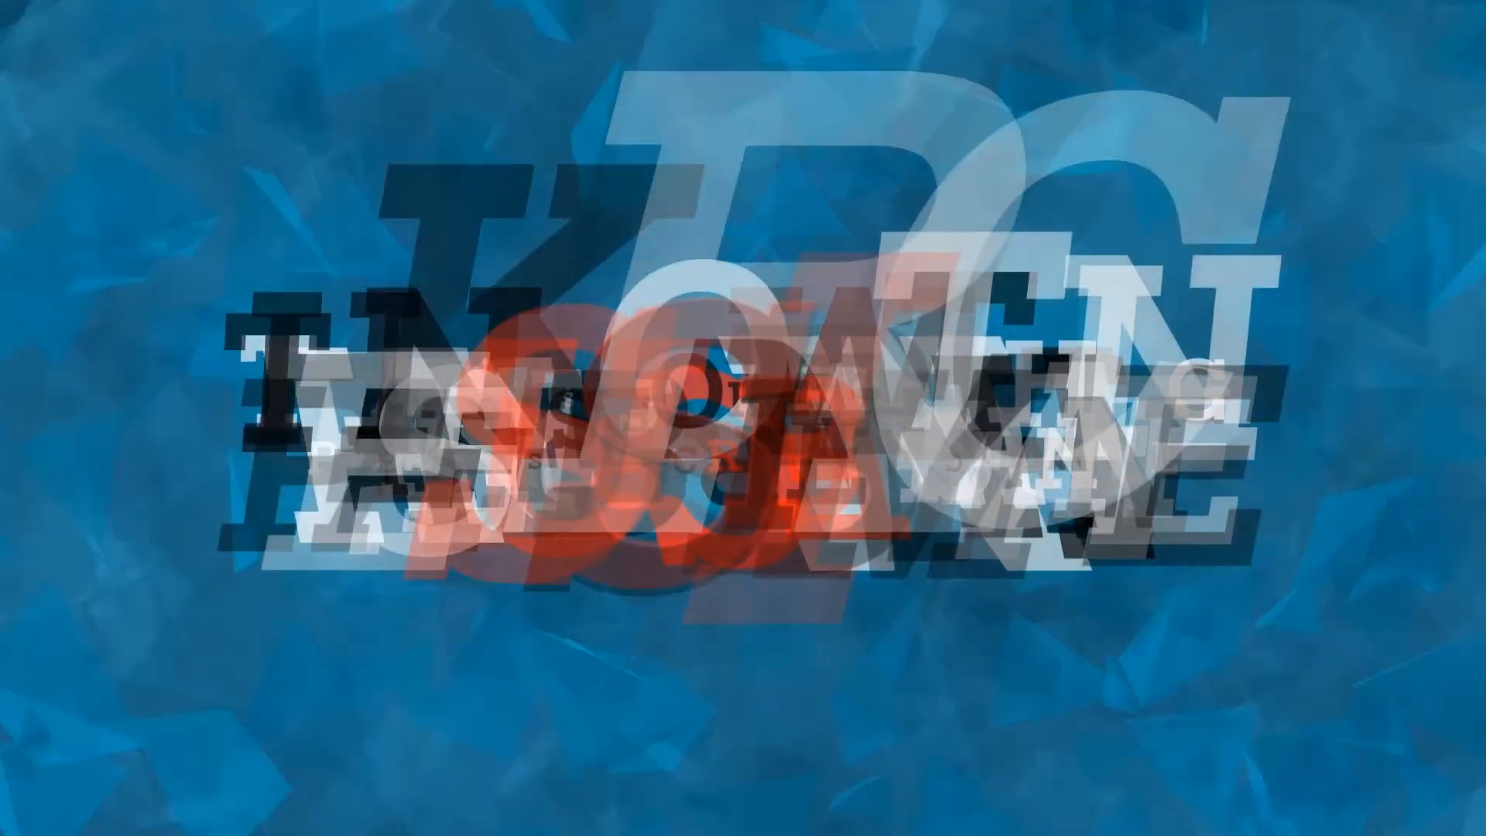